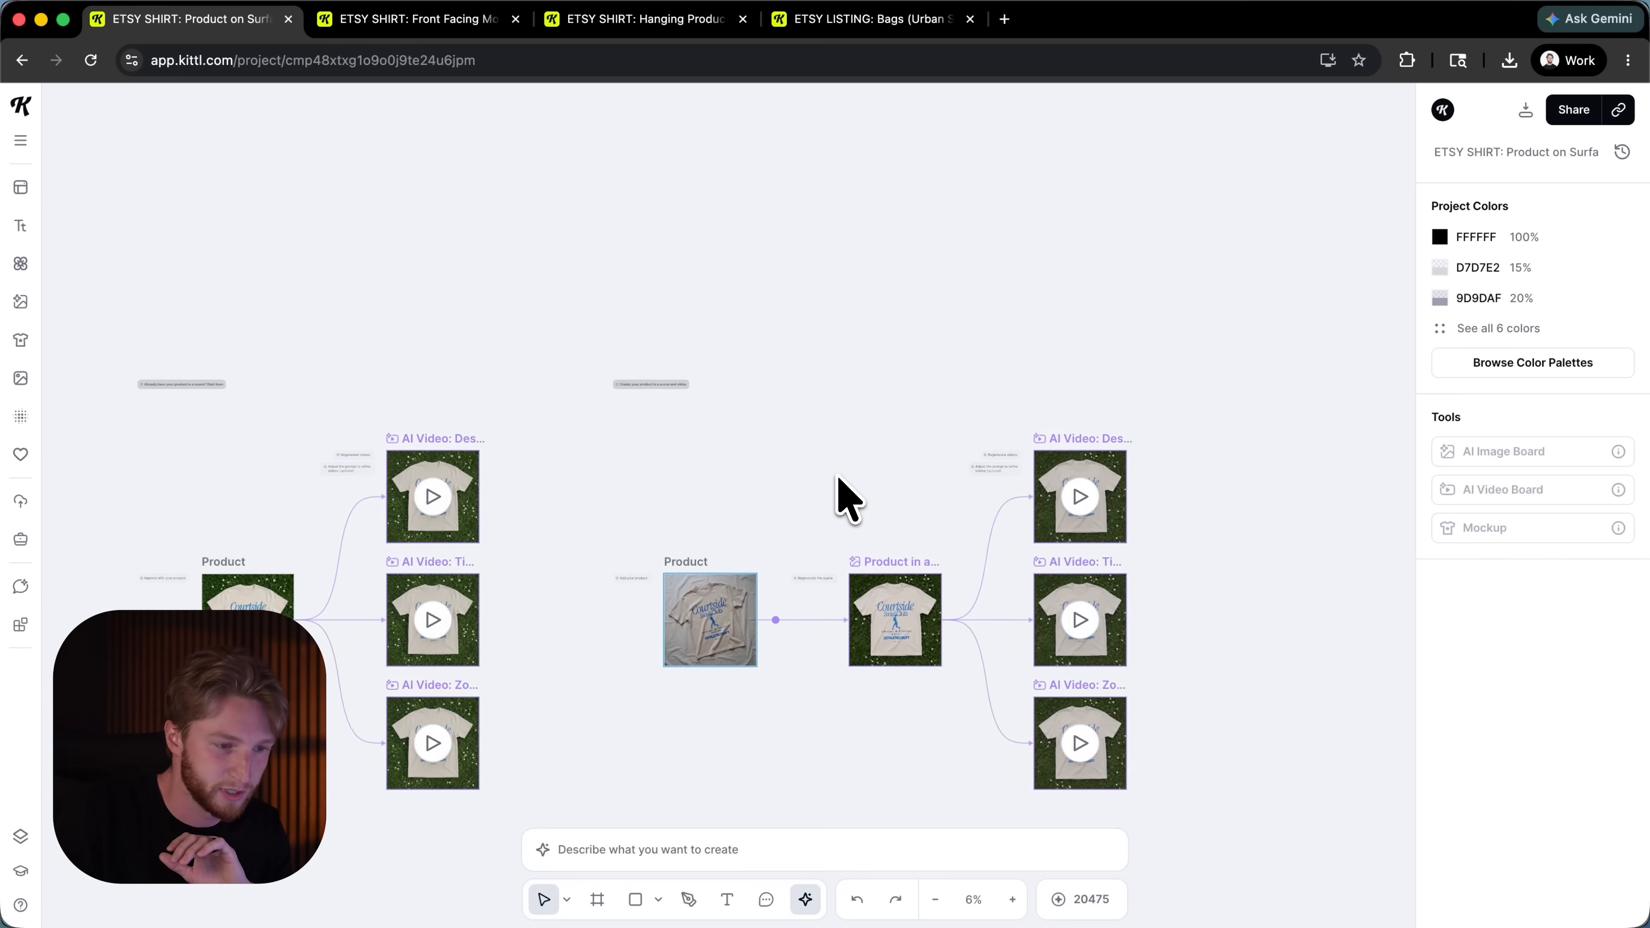
Step: Examine the two template workflows that lead from a product photo to a scene image and AI videos
{"action": "scroll", "coordinate": [838, 494], "scroll_direction": "up", "scroll_amount": 5}
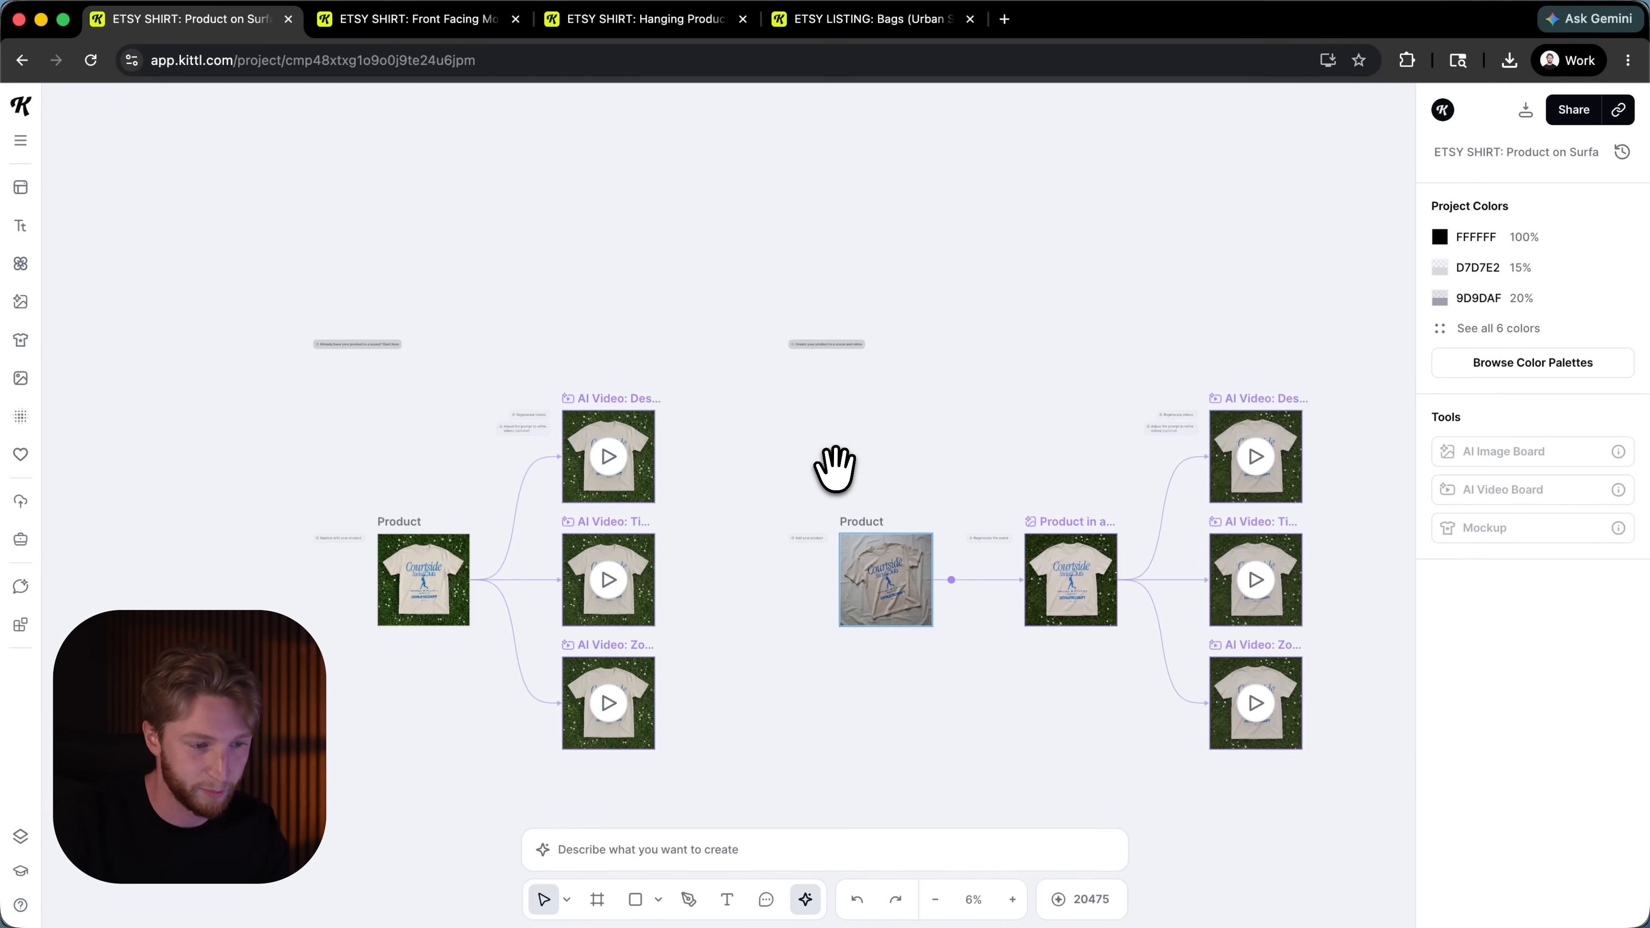
{"action": "left_click_drag", "start_coordinate": [830, 469], "coordinate": [804, 398]}
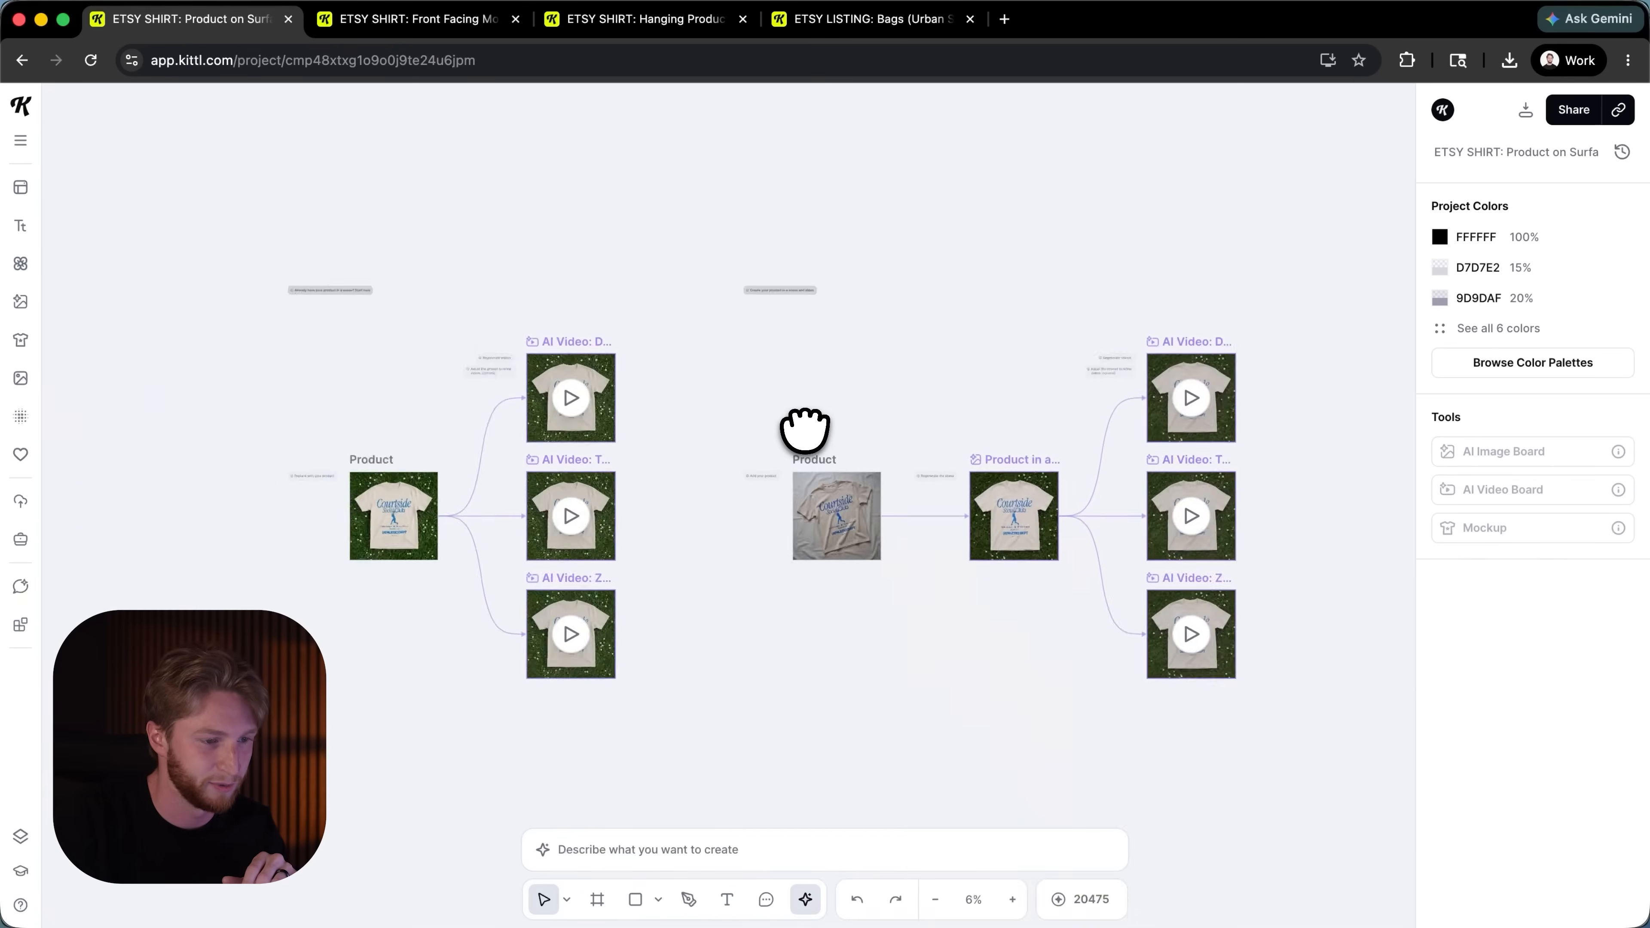
{"action": "scroll", "coordinate": [804, 429], "scroll_direction": "up", "scroll_amount": 5}
{"action": "scroll", "coordinate": [804, 429], "scroll_direction": "down", "scroll_amount": 3}
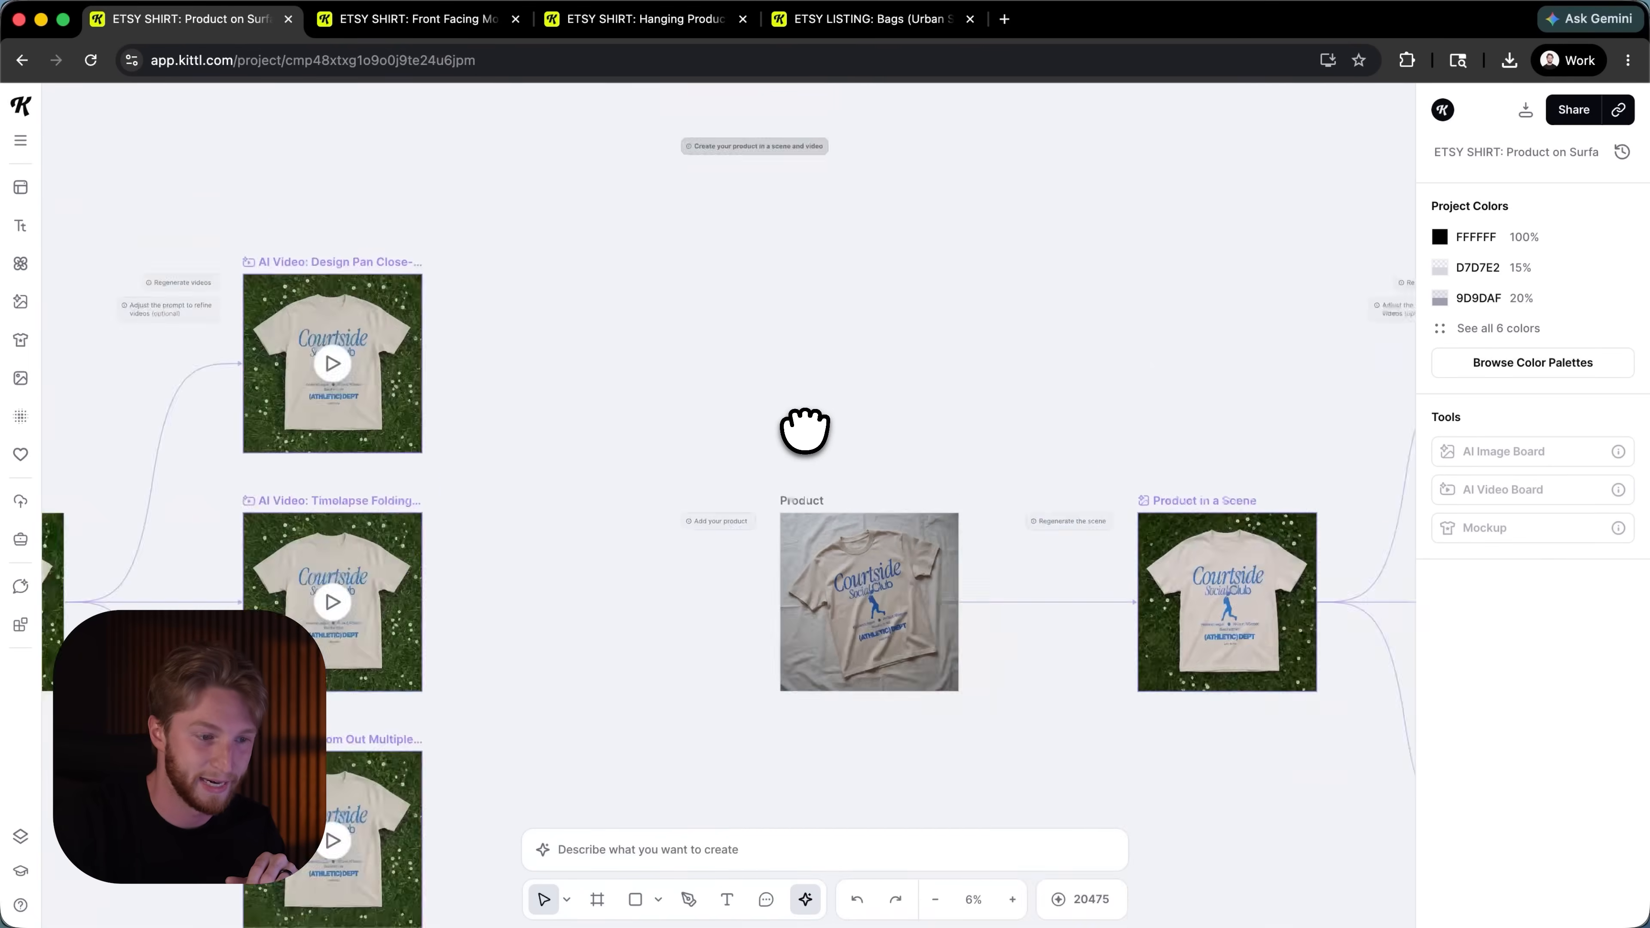
{"action": "scroll", "coordinate": [804, 428], "scroll_direction": "down", "scroll_amount": 2}
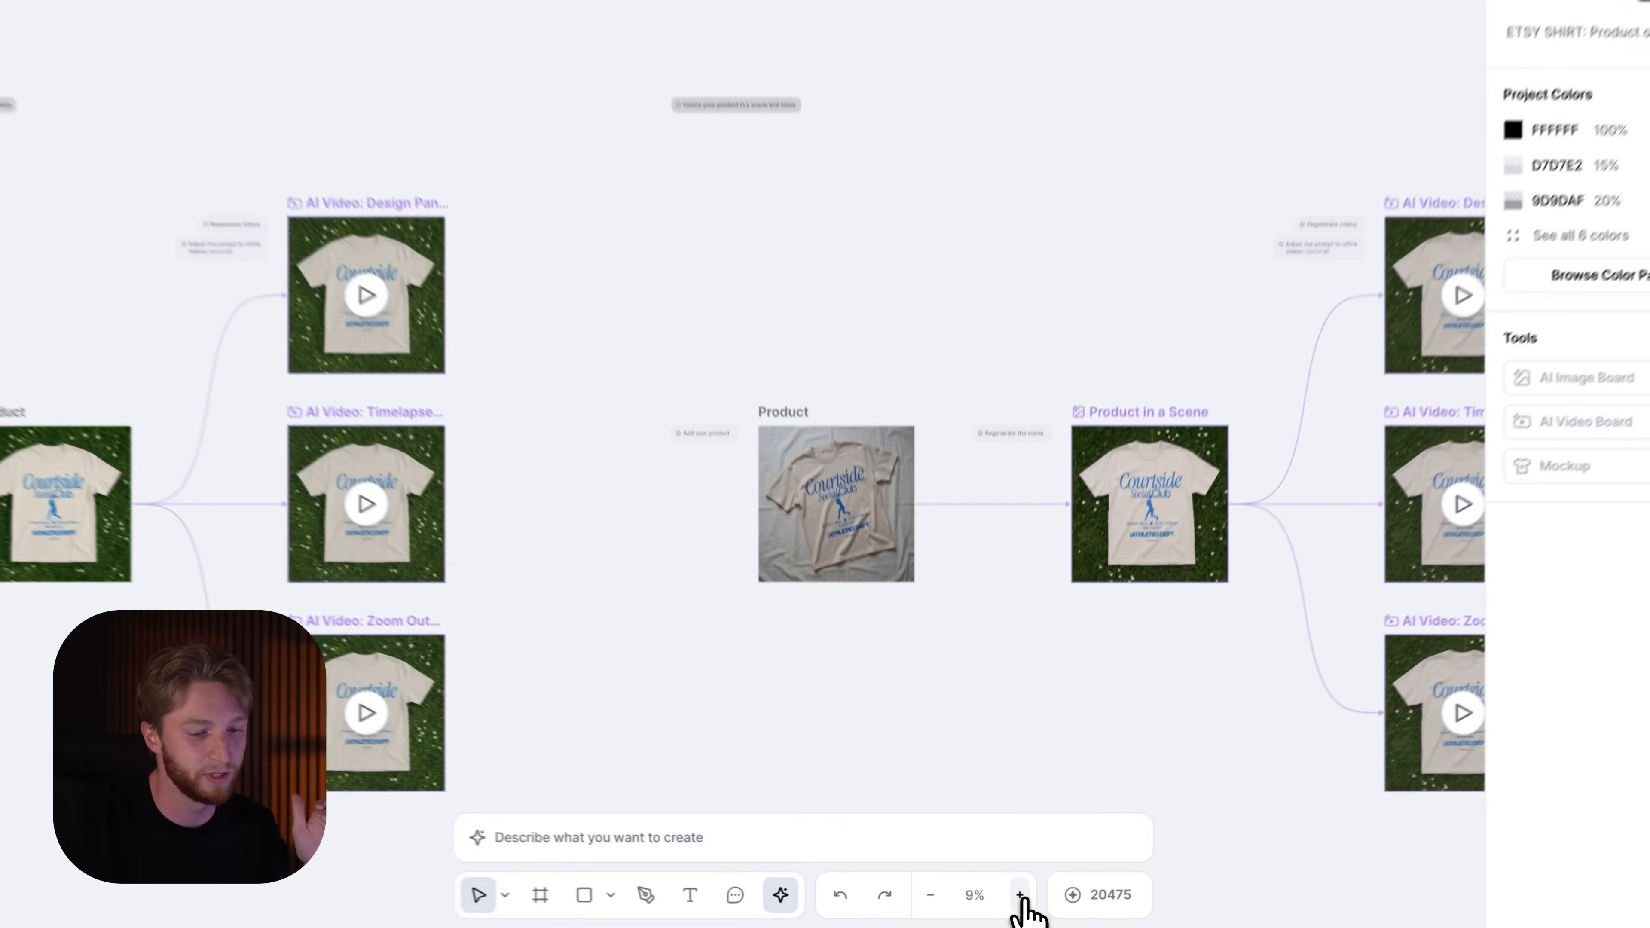
{"action": "left_click", "coordinate": [1012, 898]}
{"action": "left_click", "coordinate": [1012, 898]}
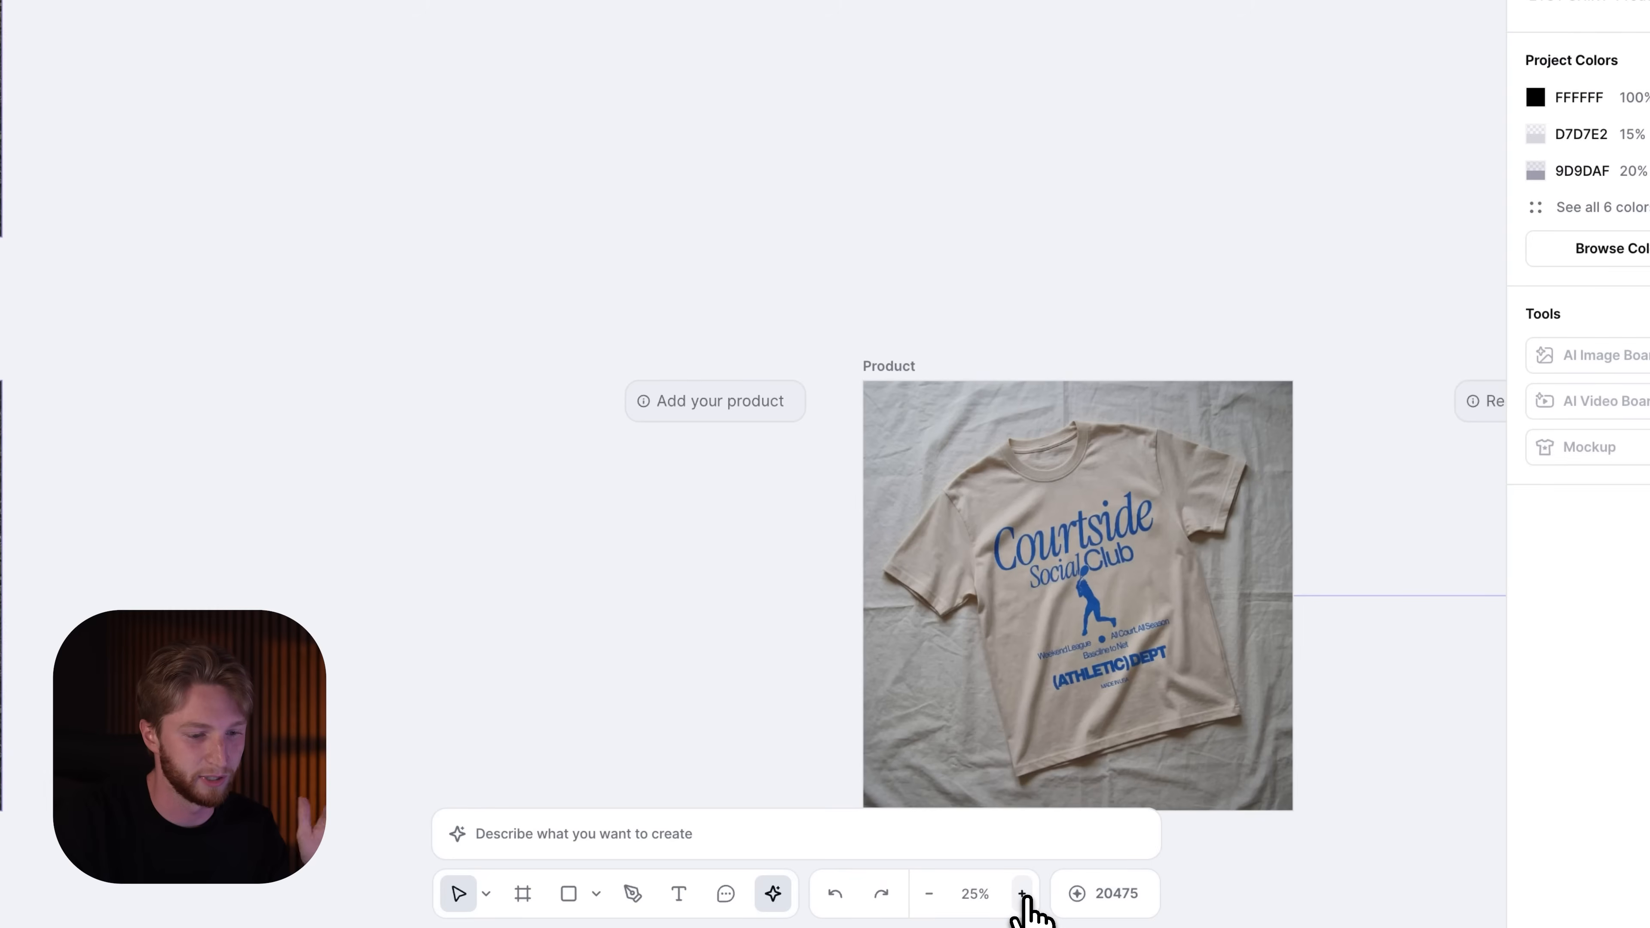
{"action": "scroll", "coordinate": [844, 605], "scroll_direction": "right", "scroll_amount": 5}
{"action": "scroll", "coordinate": [837, 594], "scroll_direction": "down", "scroll_amount": 3}
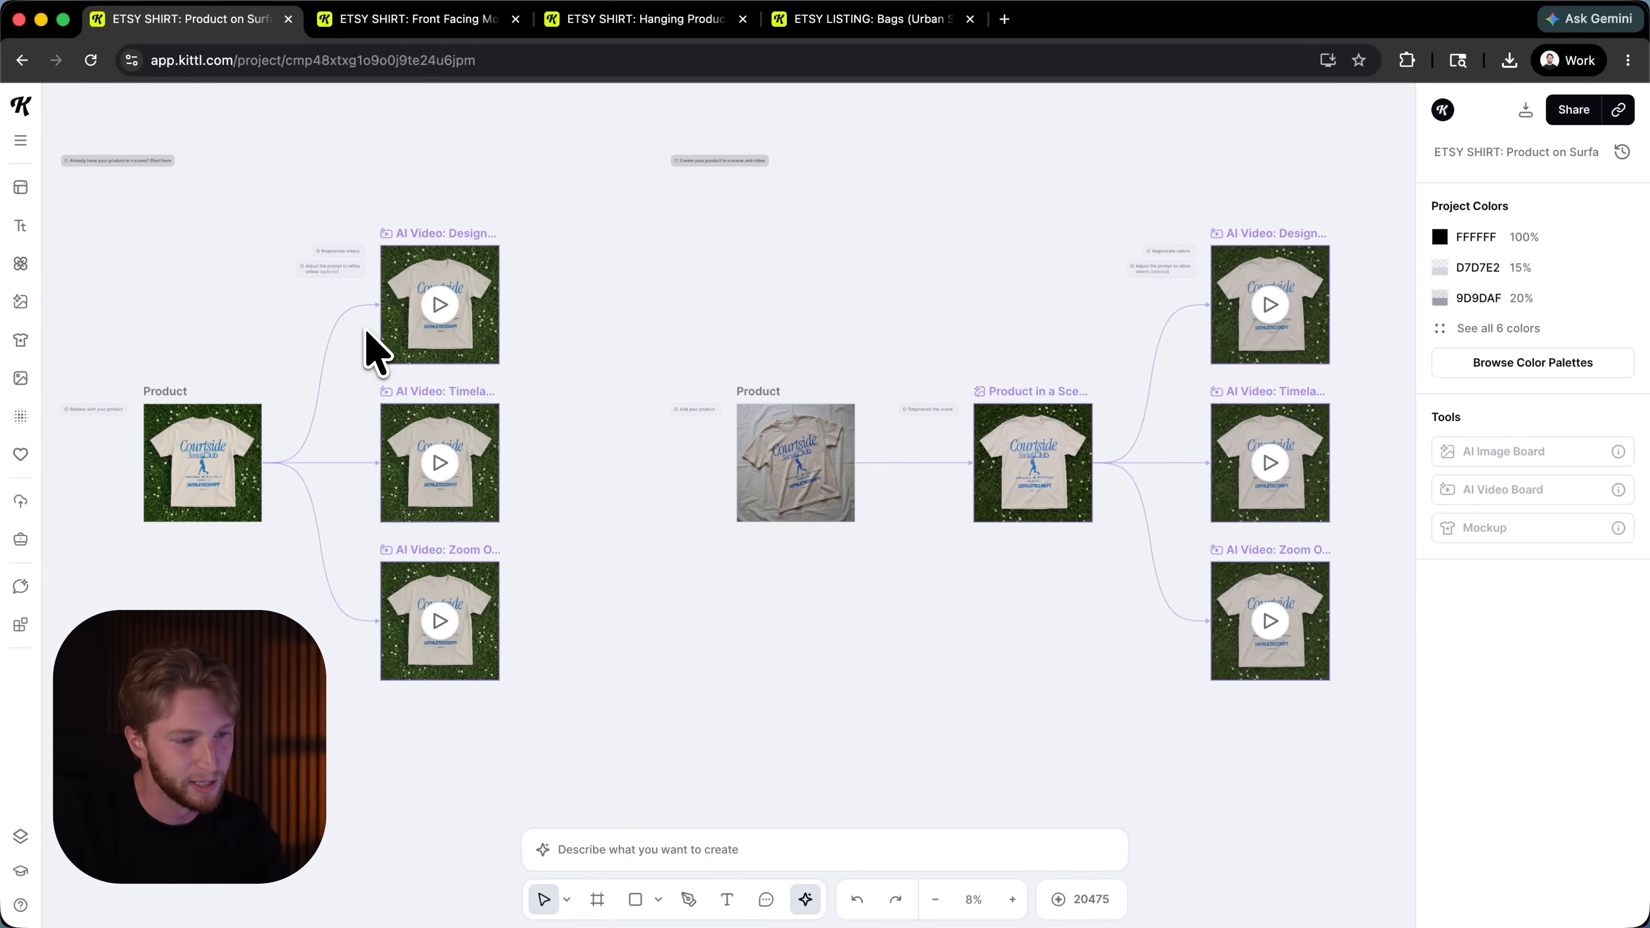
{"action": "scroll", "coordinate": [922, 527], "scroll_direction": "right", "scroll_amount": 2}
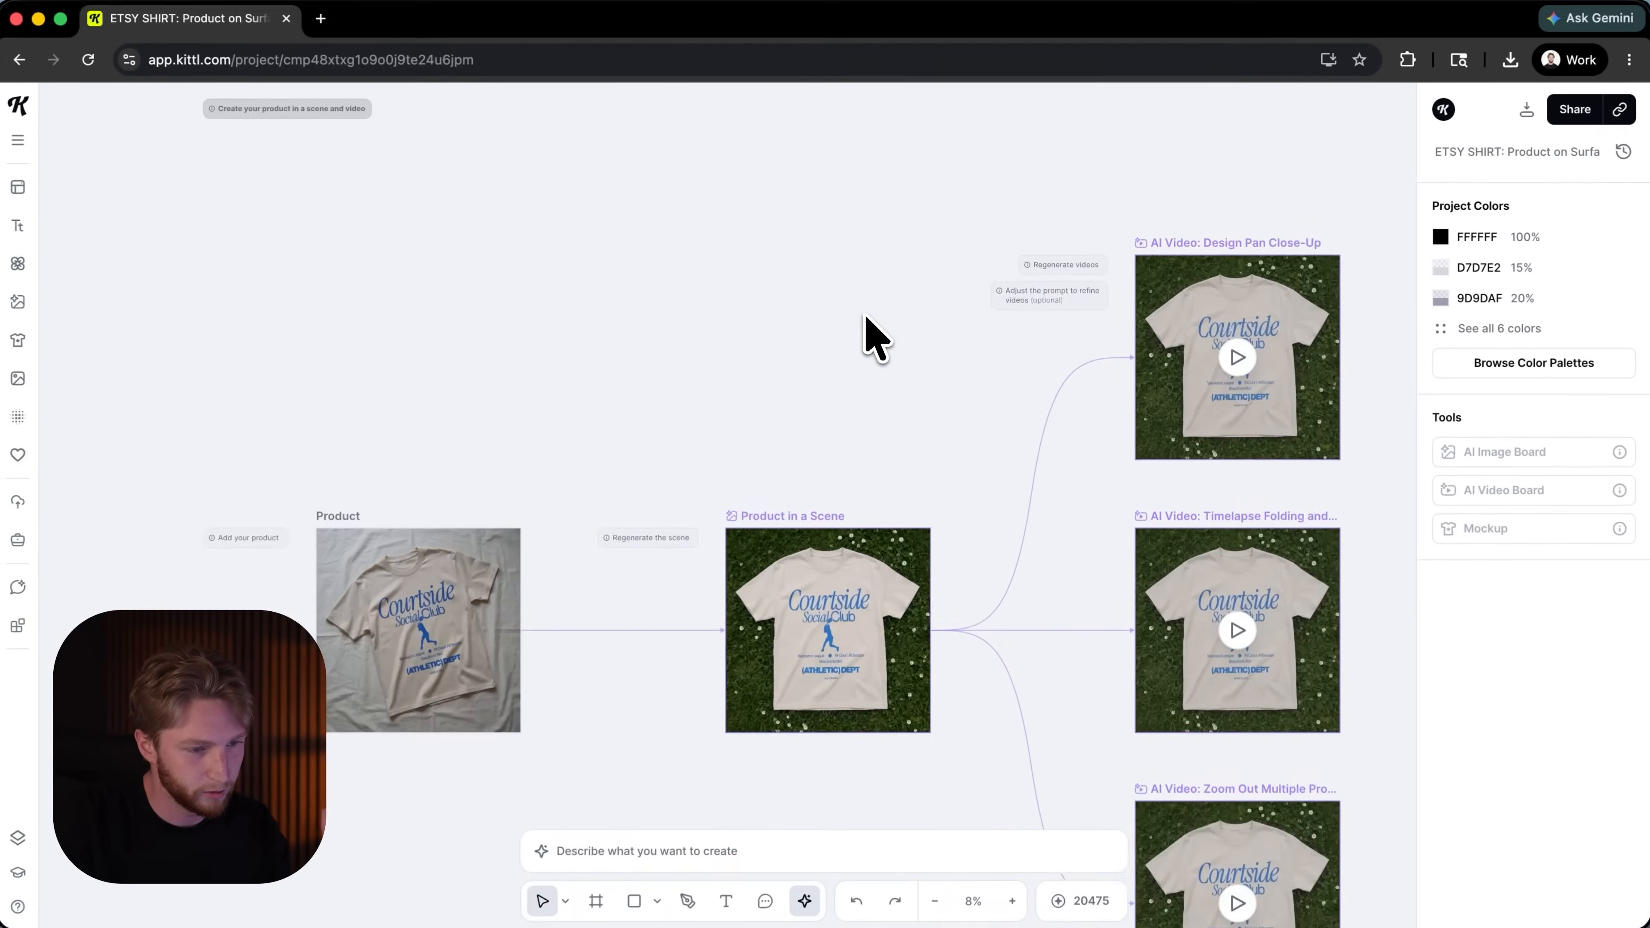
Step: Paste the yellow Cool Moms Club shirt image onto the canvas and move it close to the second workflow's Product frame
{"action": "scroll", "coordinate": [871, 335], "scroll_direction": "down", "scroll_amount": 2}
{"action": "scroll", "coordinate": [870, 335], "scroll_direction": "down", "scroll_amount": 2}
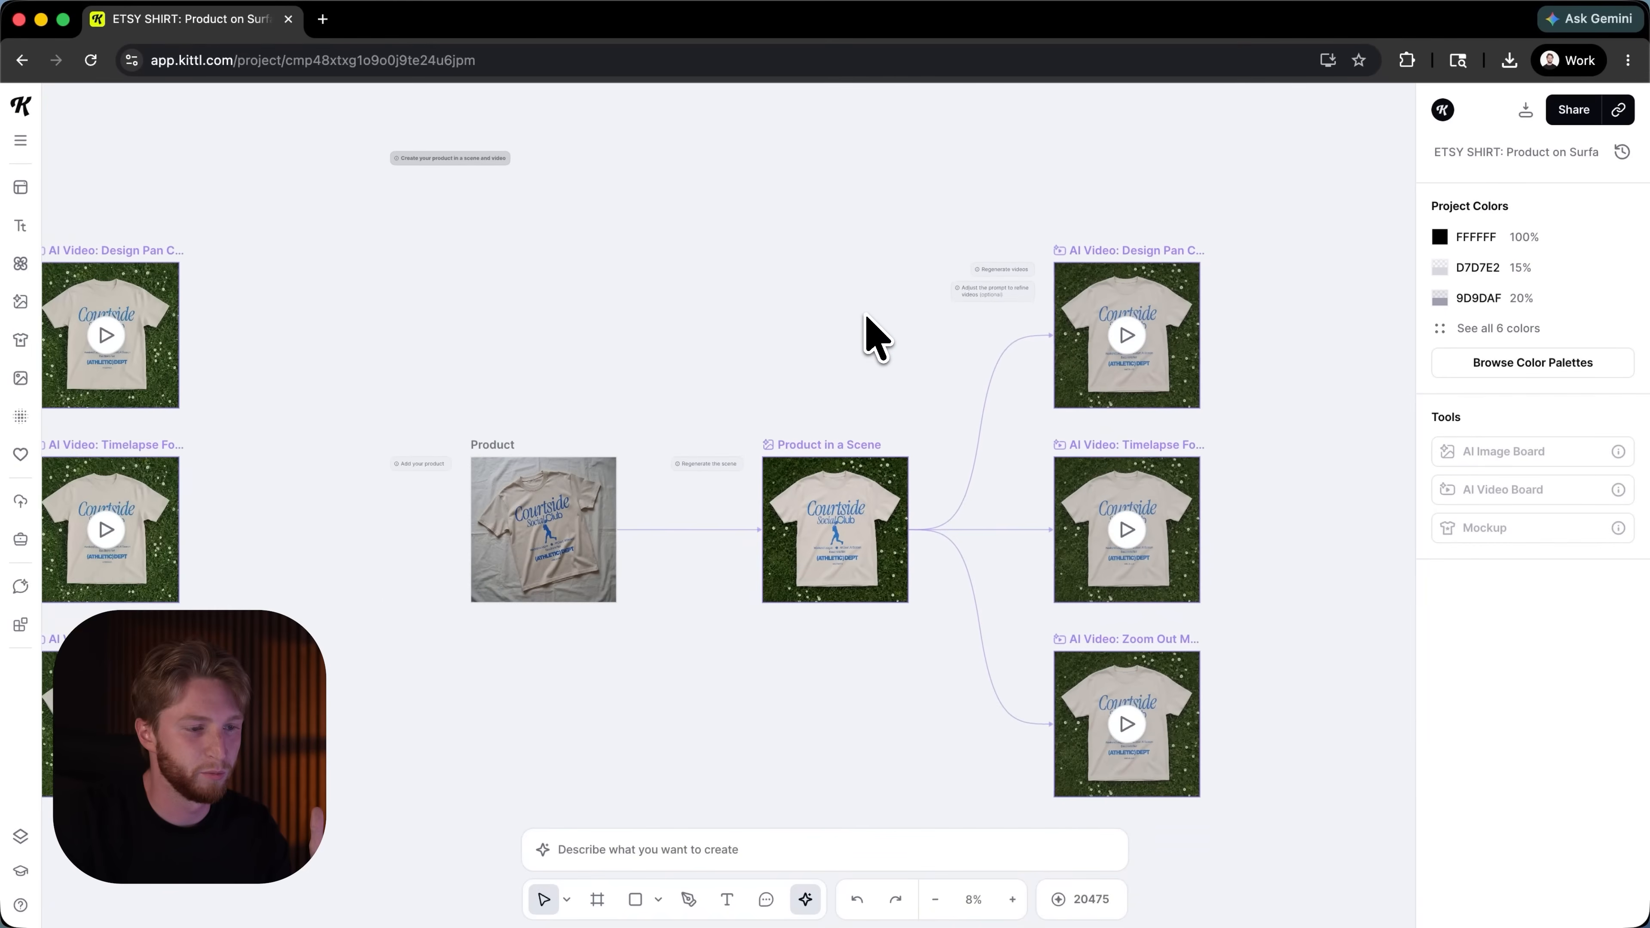
{"action": "scroll", "coordinate": [870, 335], "scroll_direction": "down", "scroll_amount": 2}
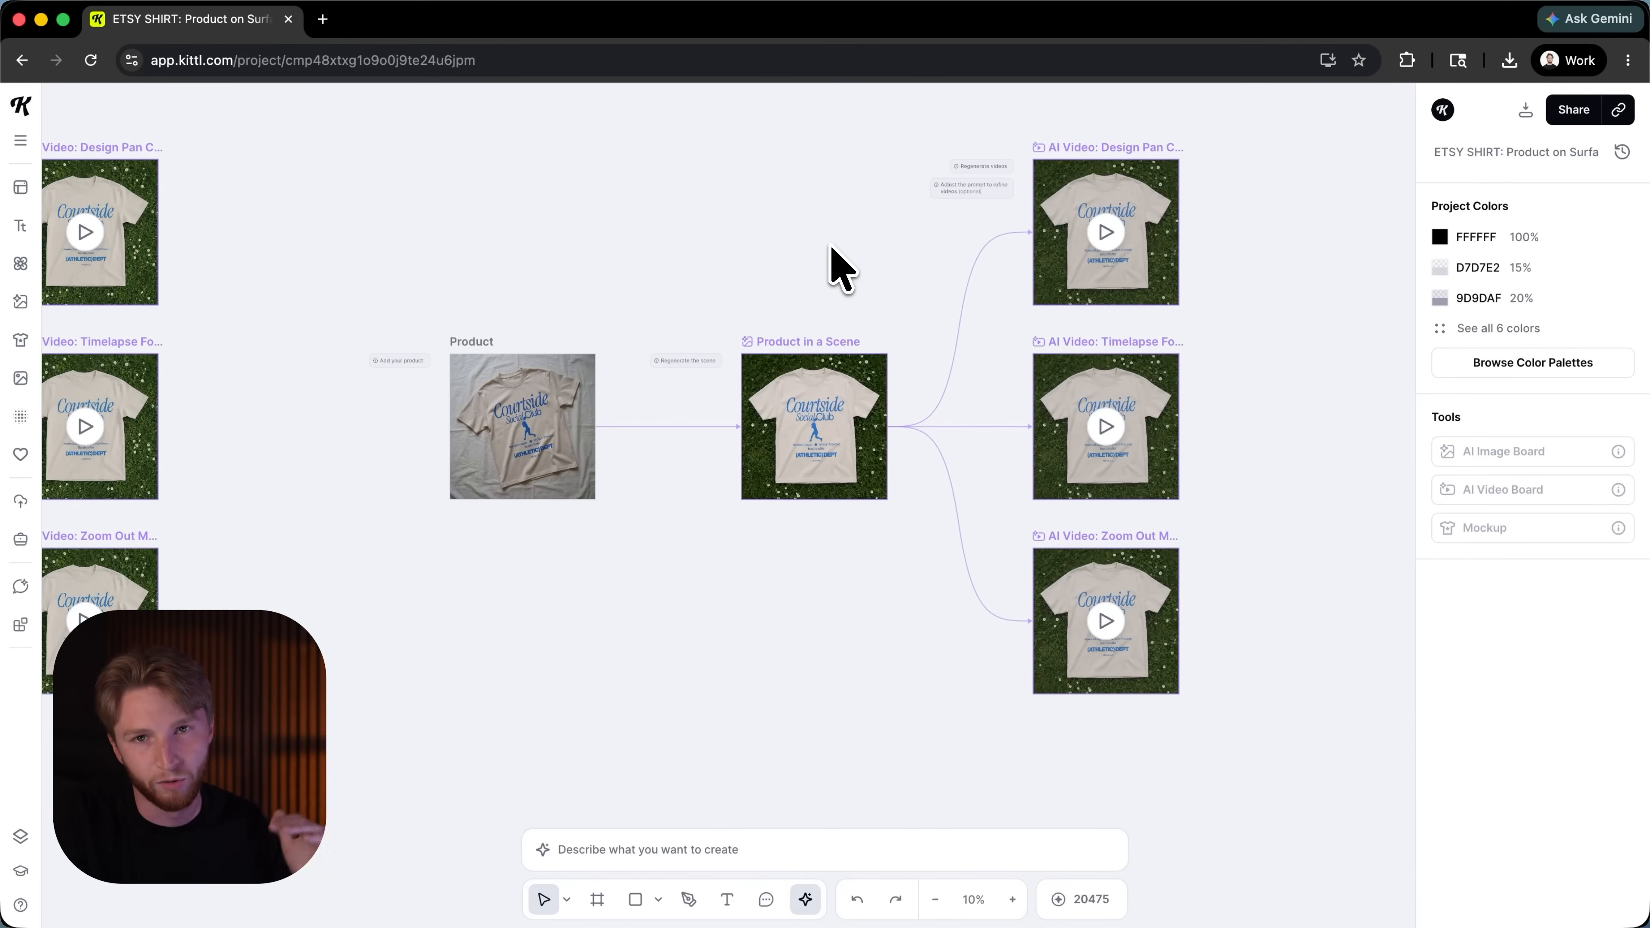
{"action": "key", "text": "super+v"}
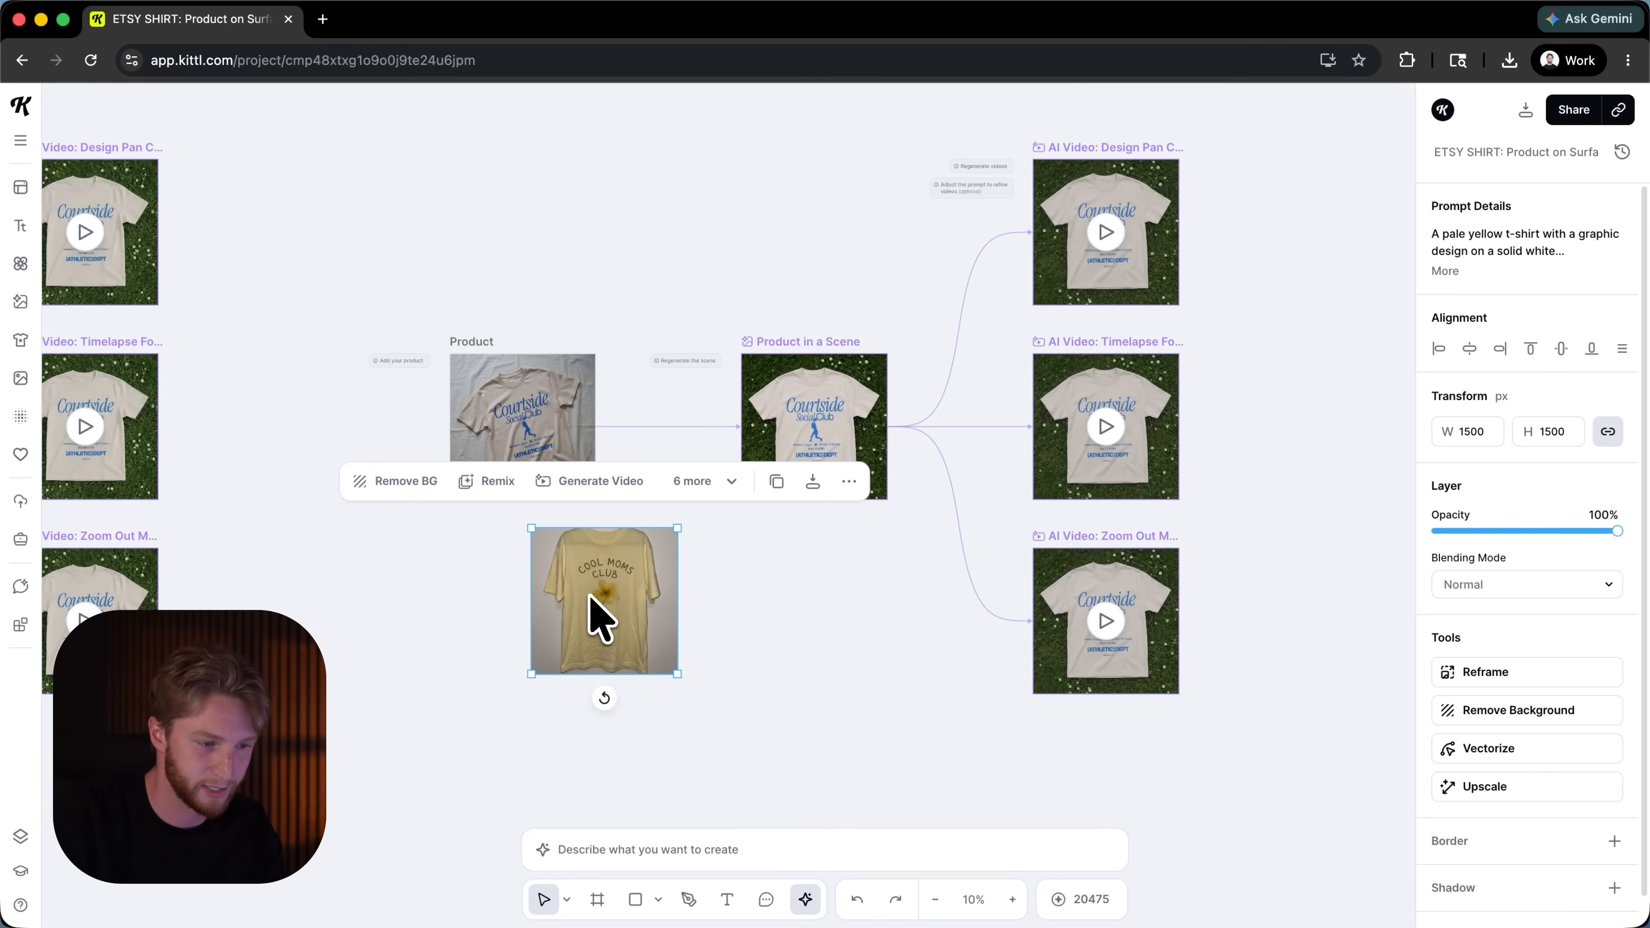
{"action": "scroll", "coordinate": [599, 618], "scroll_direction": "up", "scroll_amount": 5}
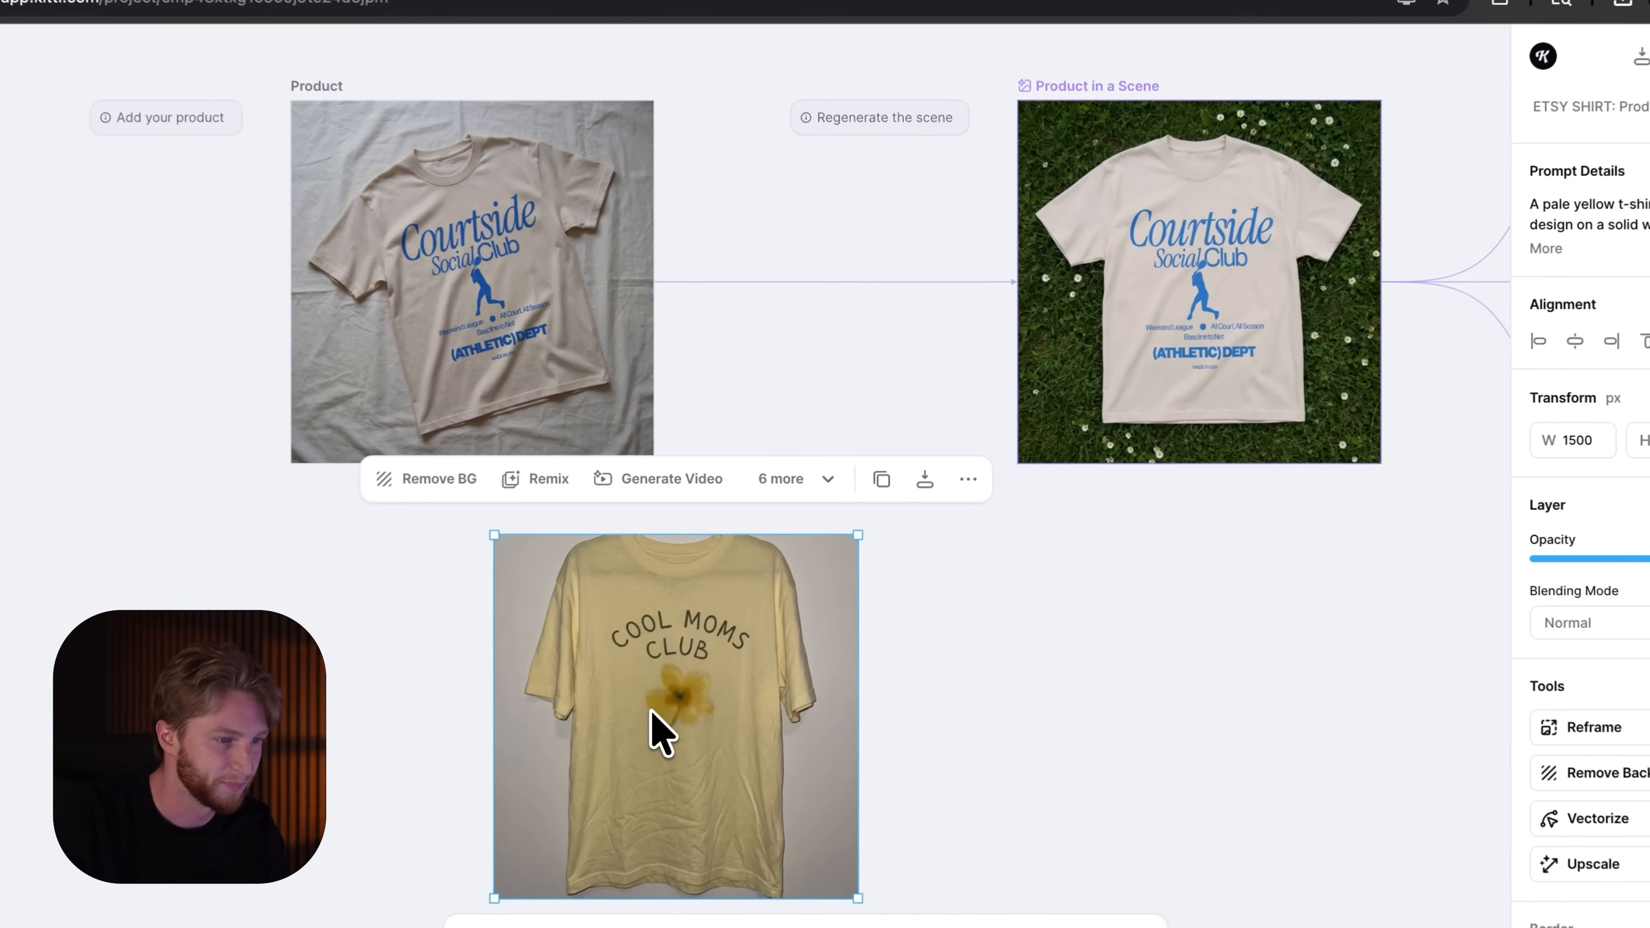
{"action": "left_click_drag", "start_coordinate": [698, 658], "coordinate": [578, 510]}
Step: Delete the sample shirt photo from the Product frame and place the yellow Cool Moms Club shirt image there
{"action": "left_click", "coordinate": [517, 187]}
{"action": "key", "text": "Delete"}
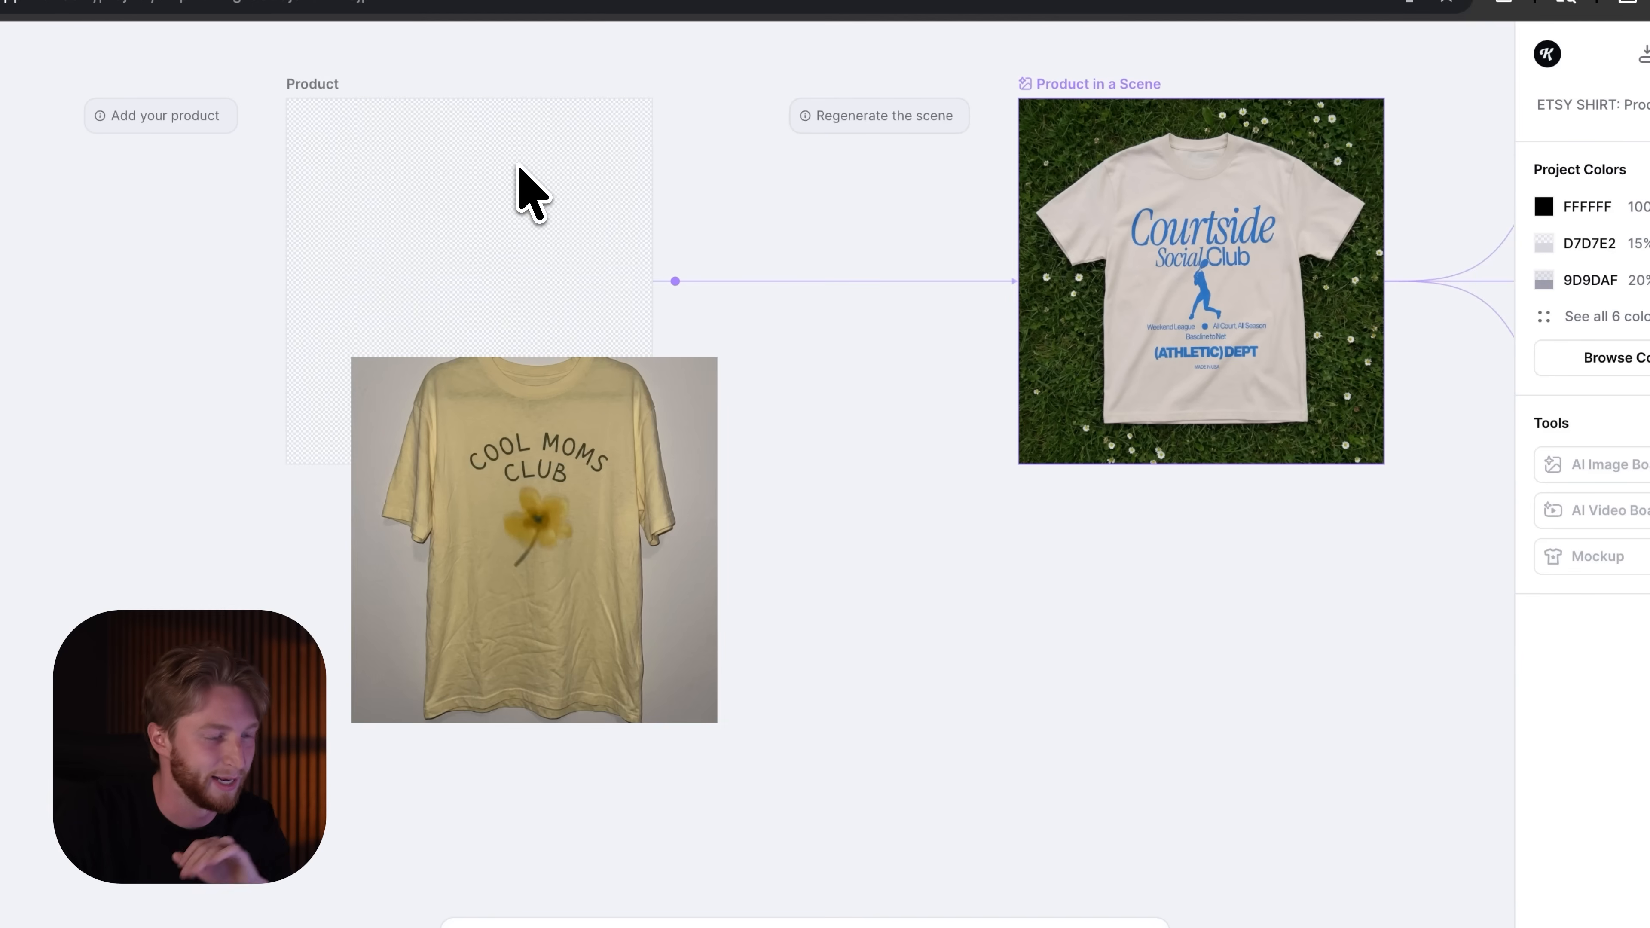
{"action": "scroll", "coordinate": [516, 413], "scroll_direction": "up", "scroll_amount": 3}
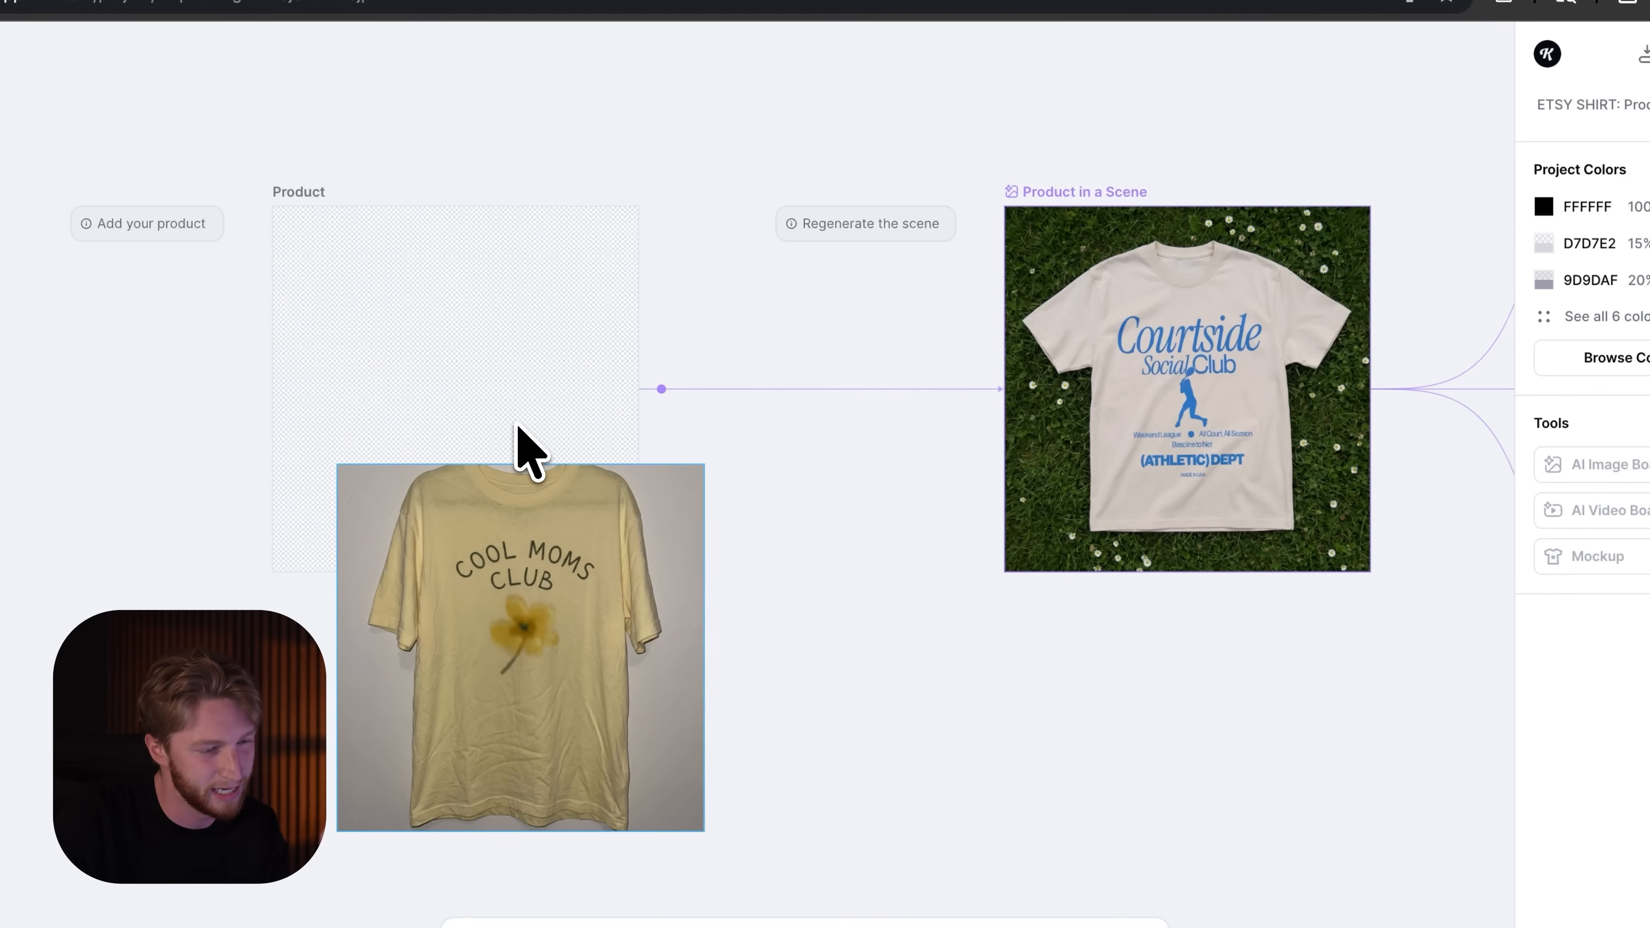
{"action": "left_click_drag", "start_coordinate": [532, 637], "coordinate": [472, 413]}
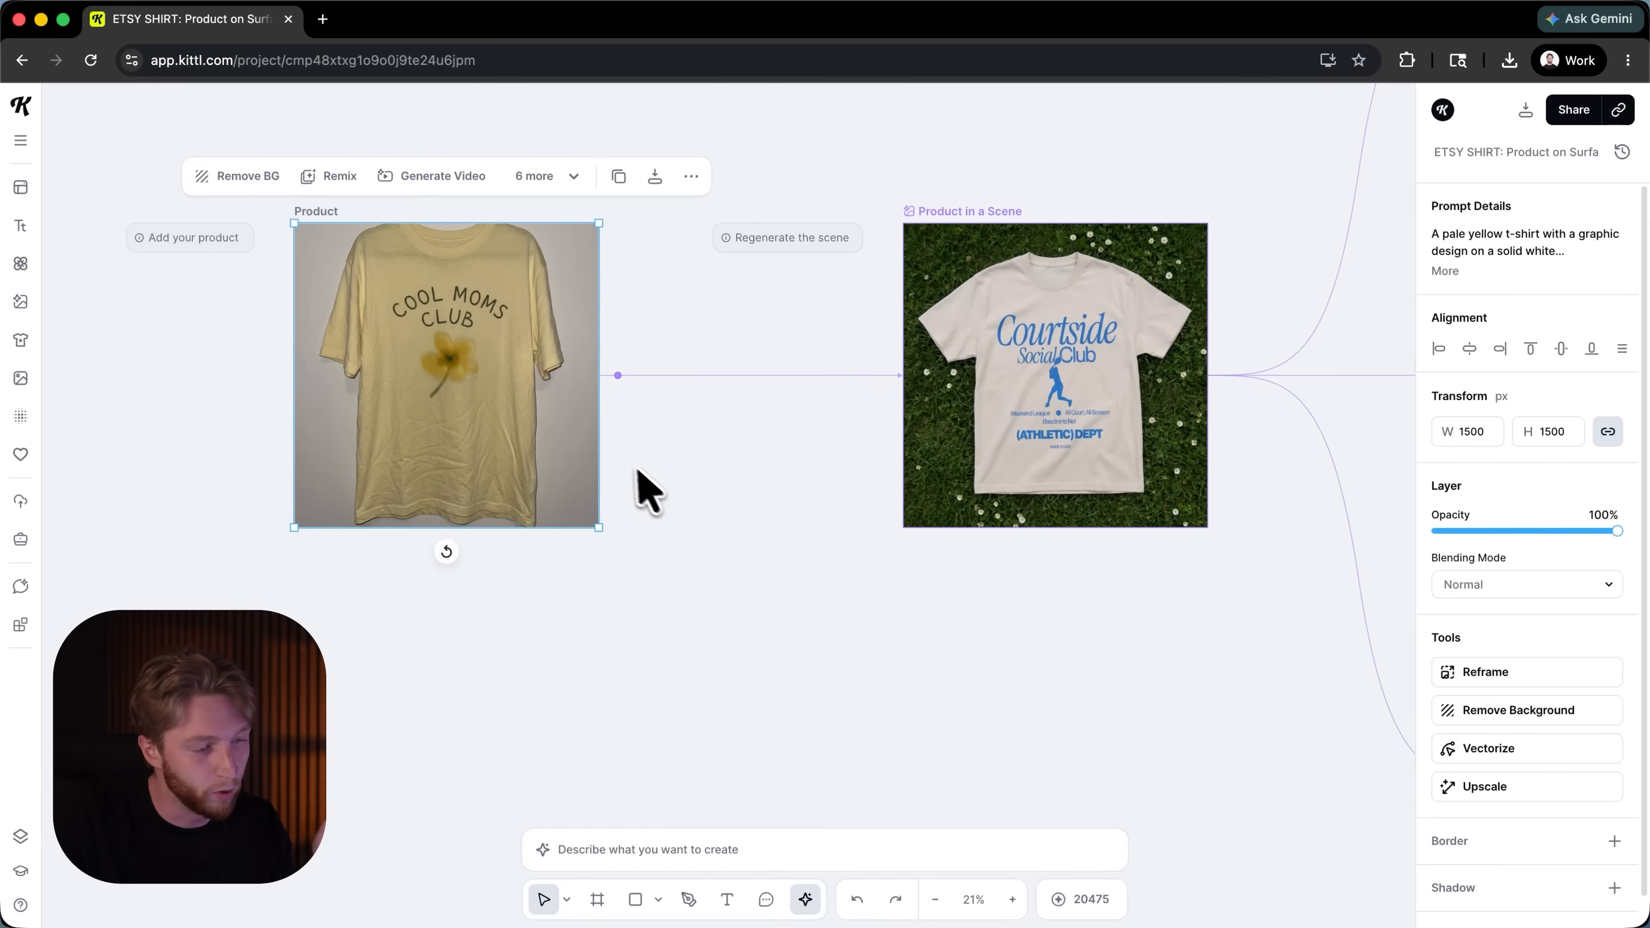
Step: Add a new AI image board connected to the yellow shirt's Product frame and close its prompt editor
{"action": "scroll", "coordinate": [639, 484], "scroll_direction": "right", "scroll_amount": 2}
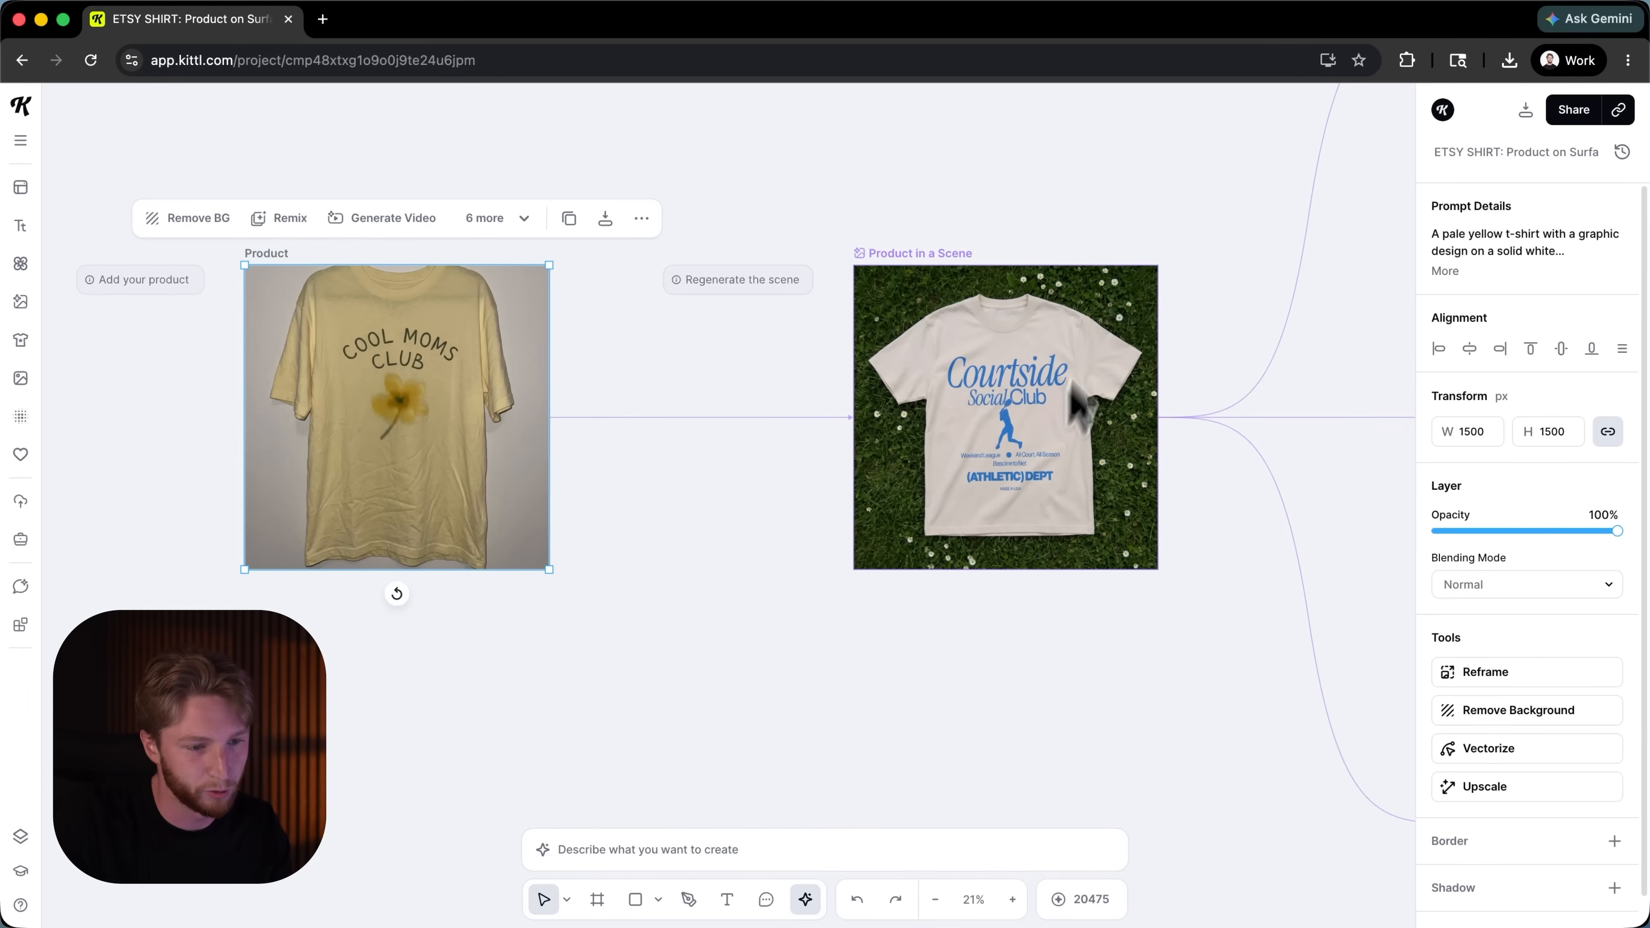
{"action": "left_click", "coordinate": [715, 361]}
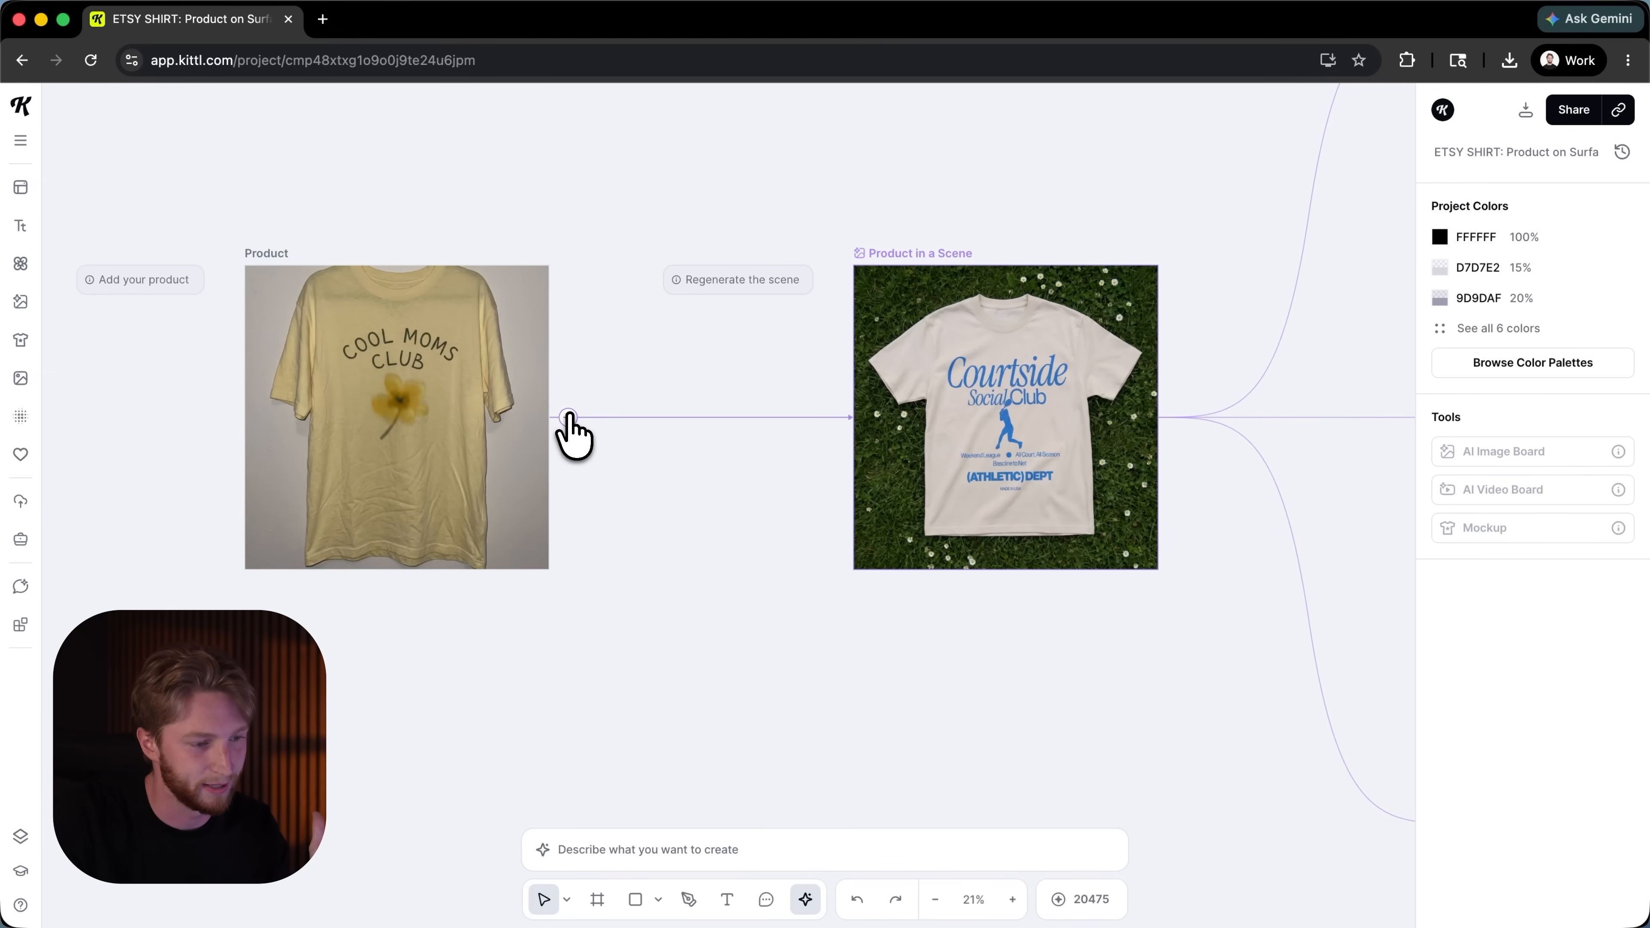
{"action": "left_click", "coordinate": [569, 416]}
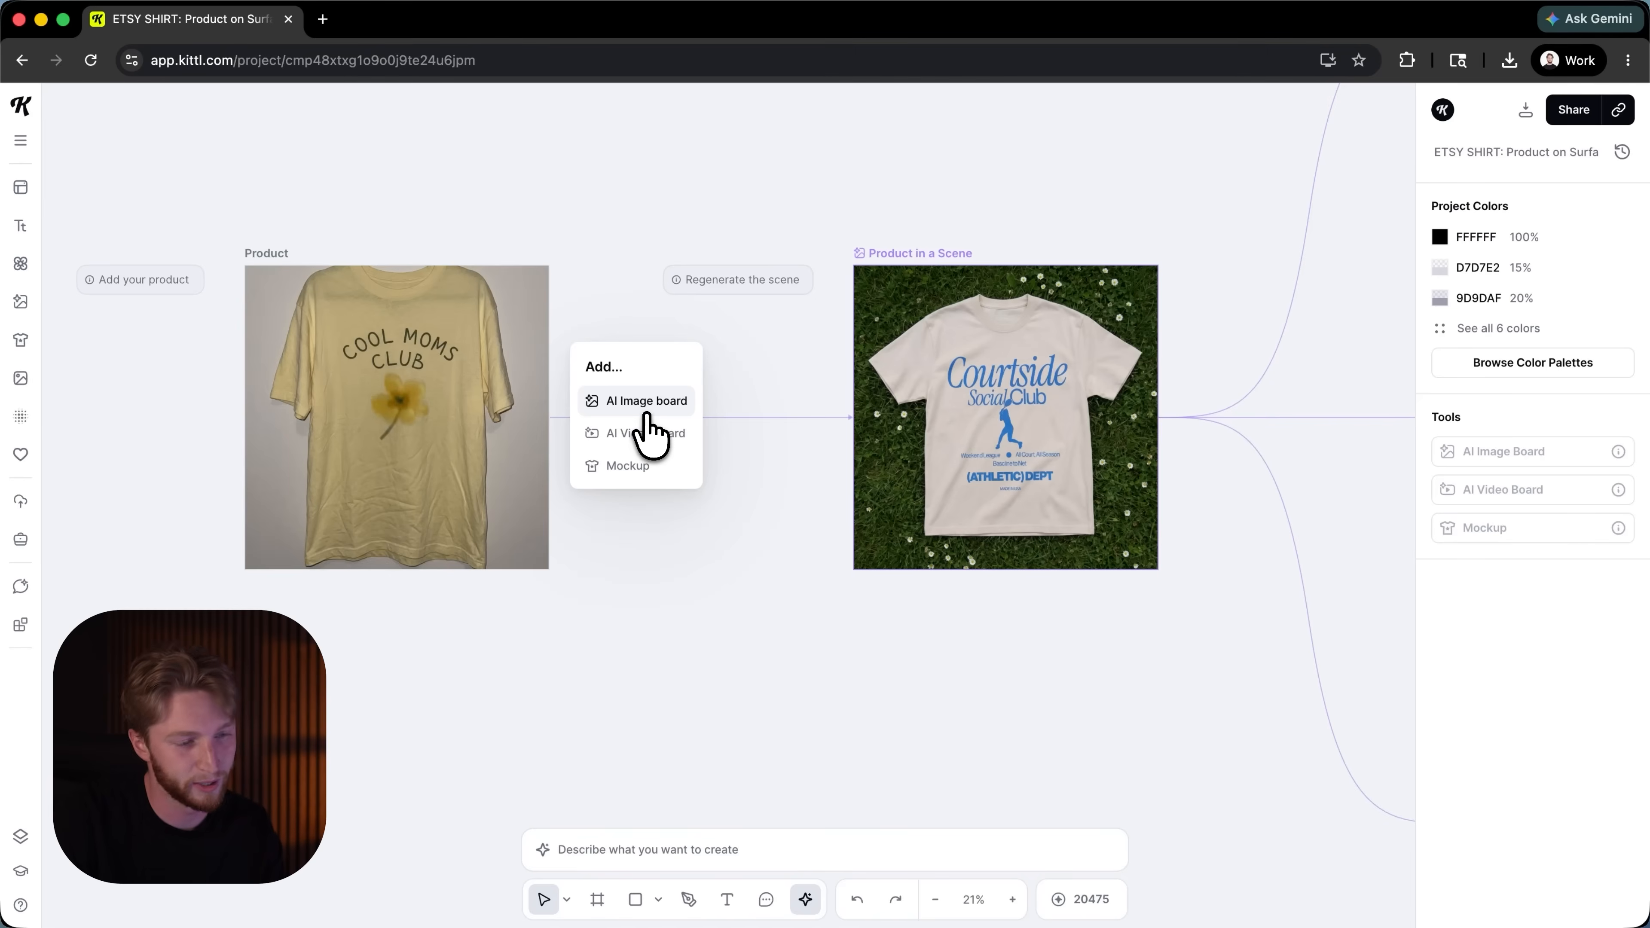
{"action": "left_click", "coordinate": [647, 406]}
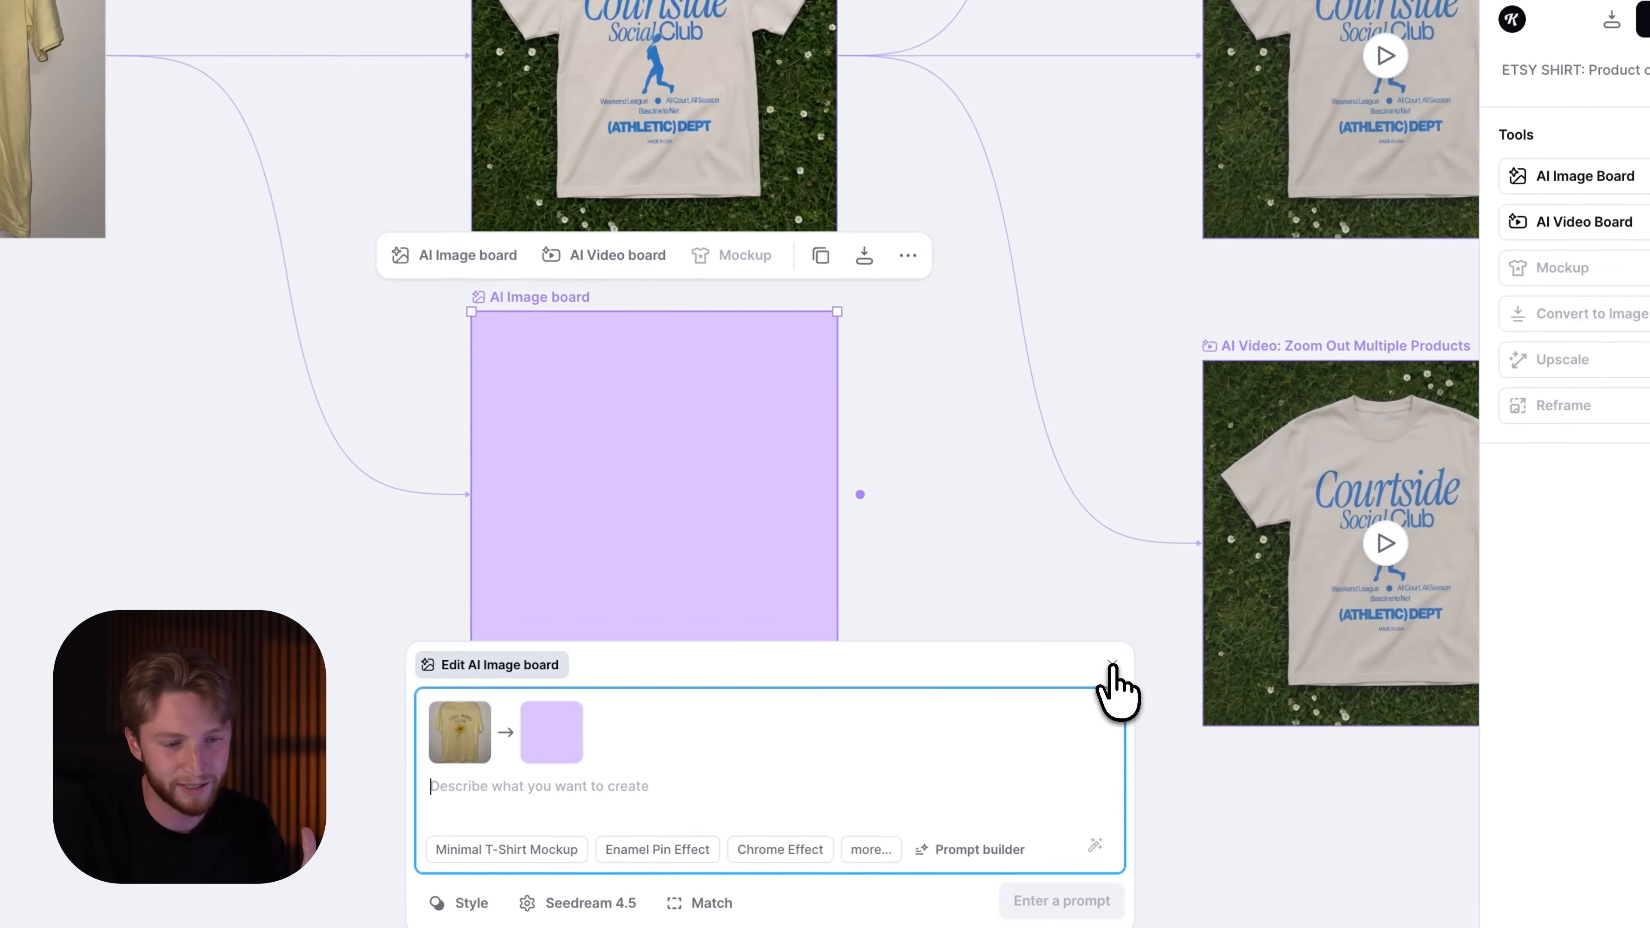
{"action": "scroll", "coordinate": [1107, 657], "scroll_direction": "up", "scroll_amount": 3}
{"action": "scroll", "coordinate": [1049, 601], "scroll_direction": "up", "scroll_amount": 3}
{"action": "left_click", "coordinate": [1004, 488]}
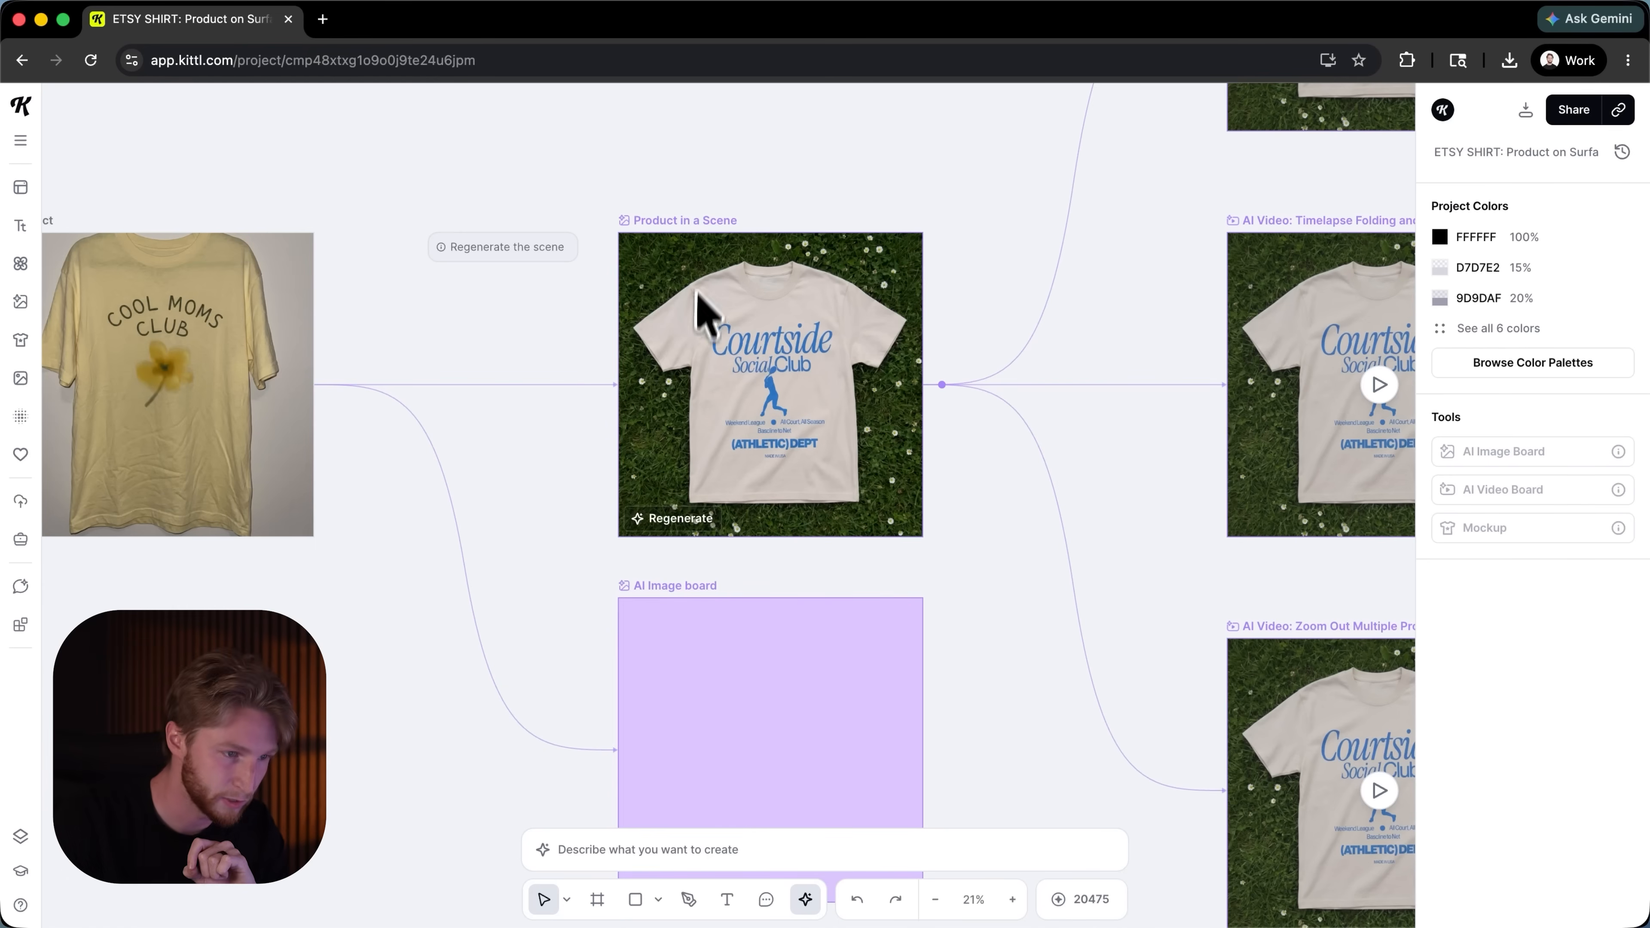
Step: Review the prompt of the Product in a Scene board and regenerate the board using the yellow shirt
{"action": "left_click", "coordinate": [704, 250]}
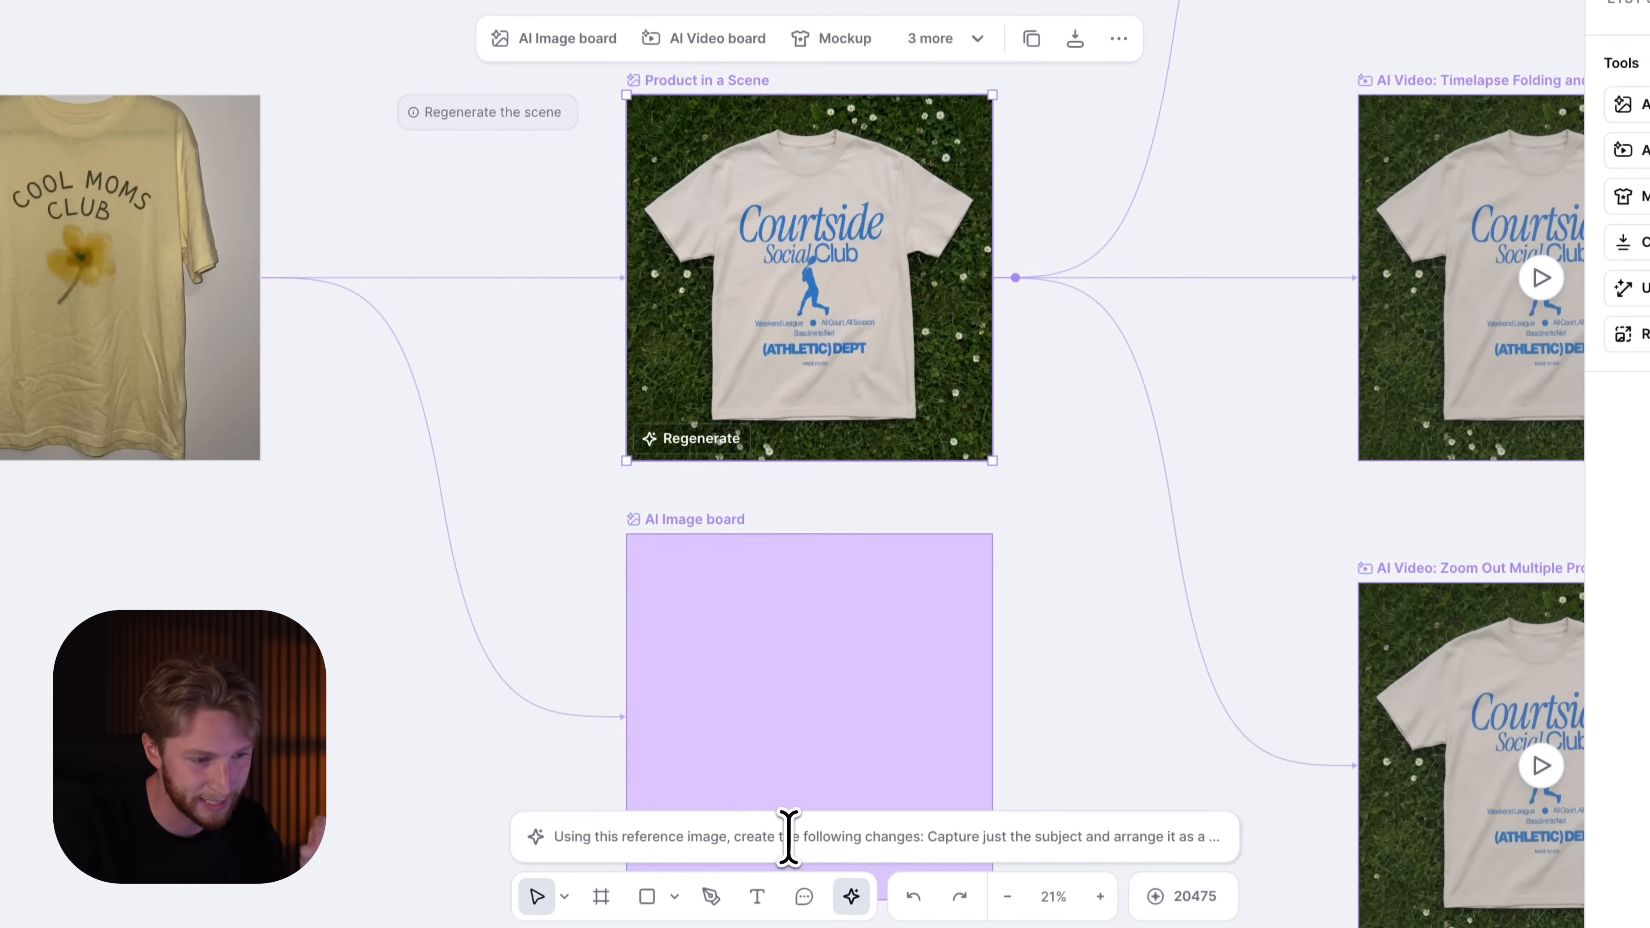
{"action": "left_click", "coordinate": [781, 915]}
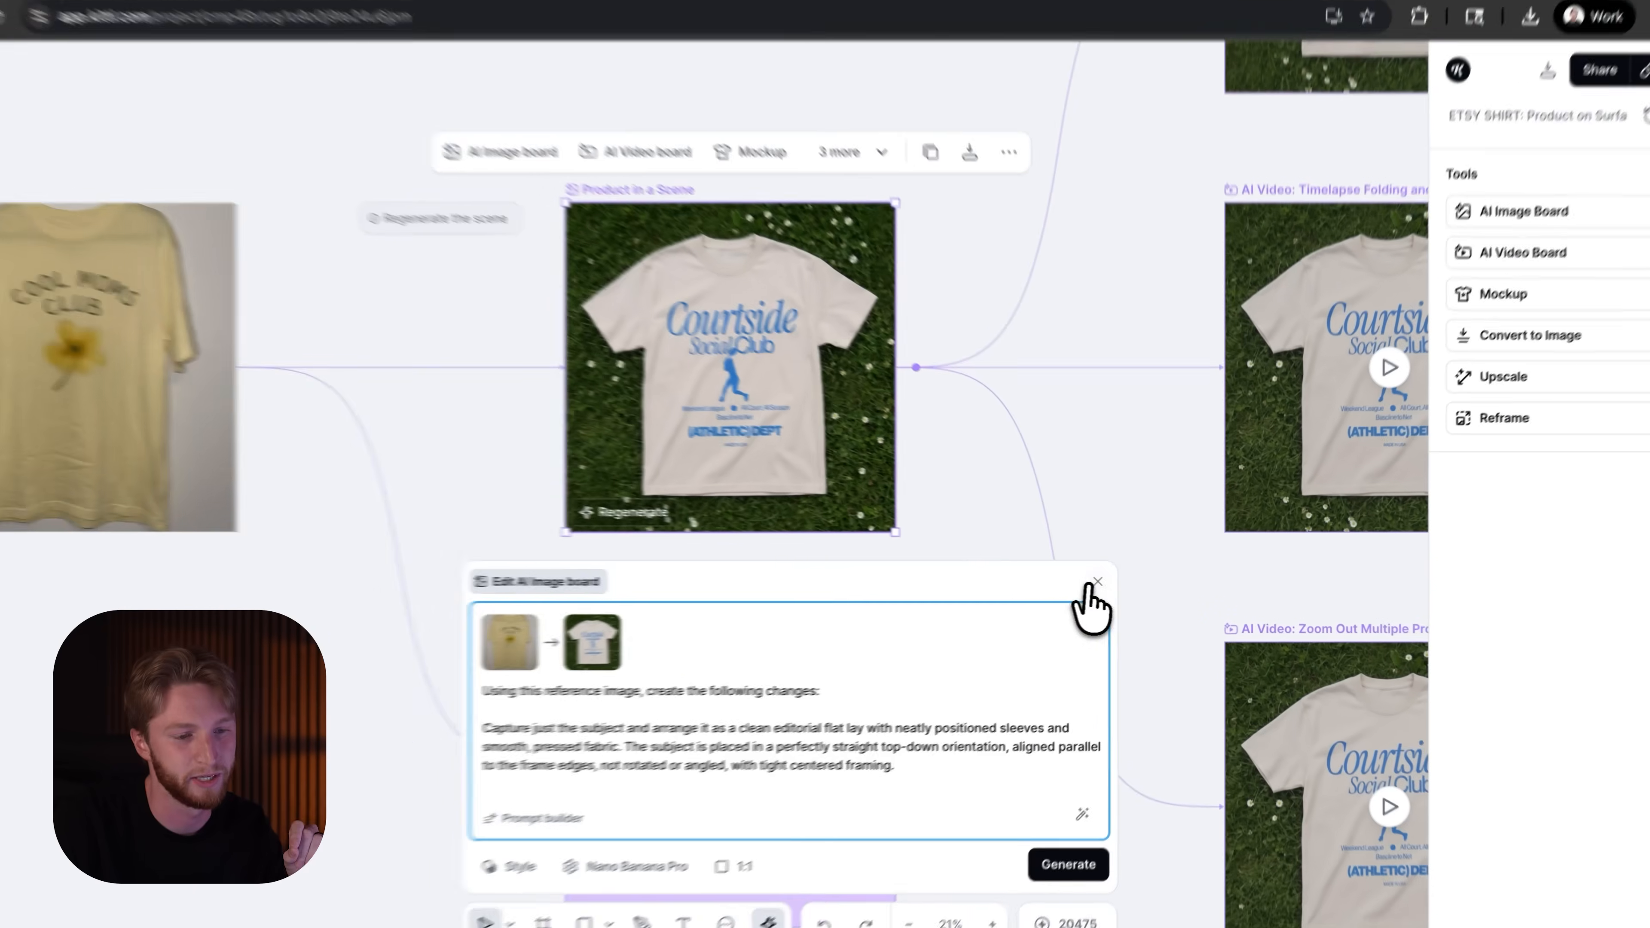
{"action": "left_click", "coordinate": [1108, 583]}
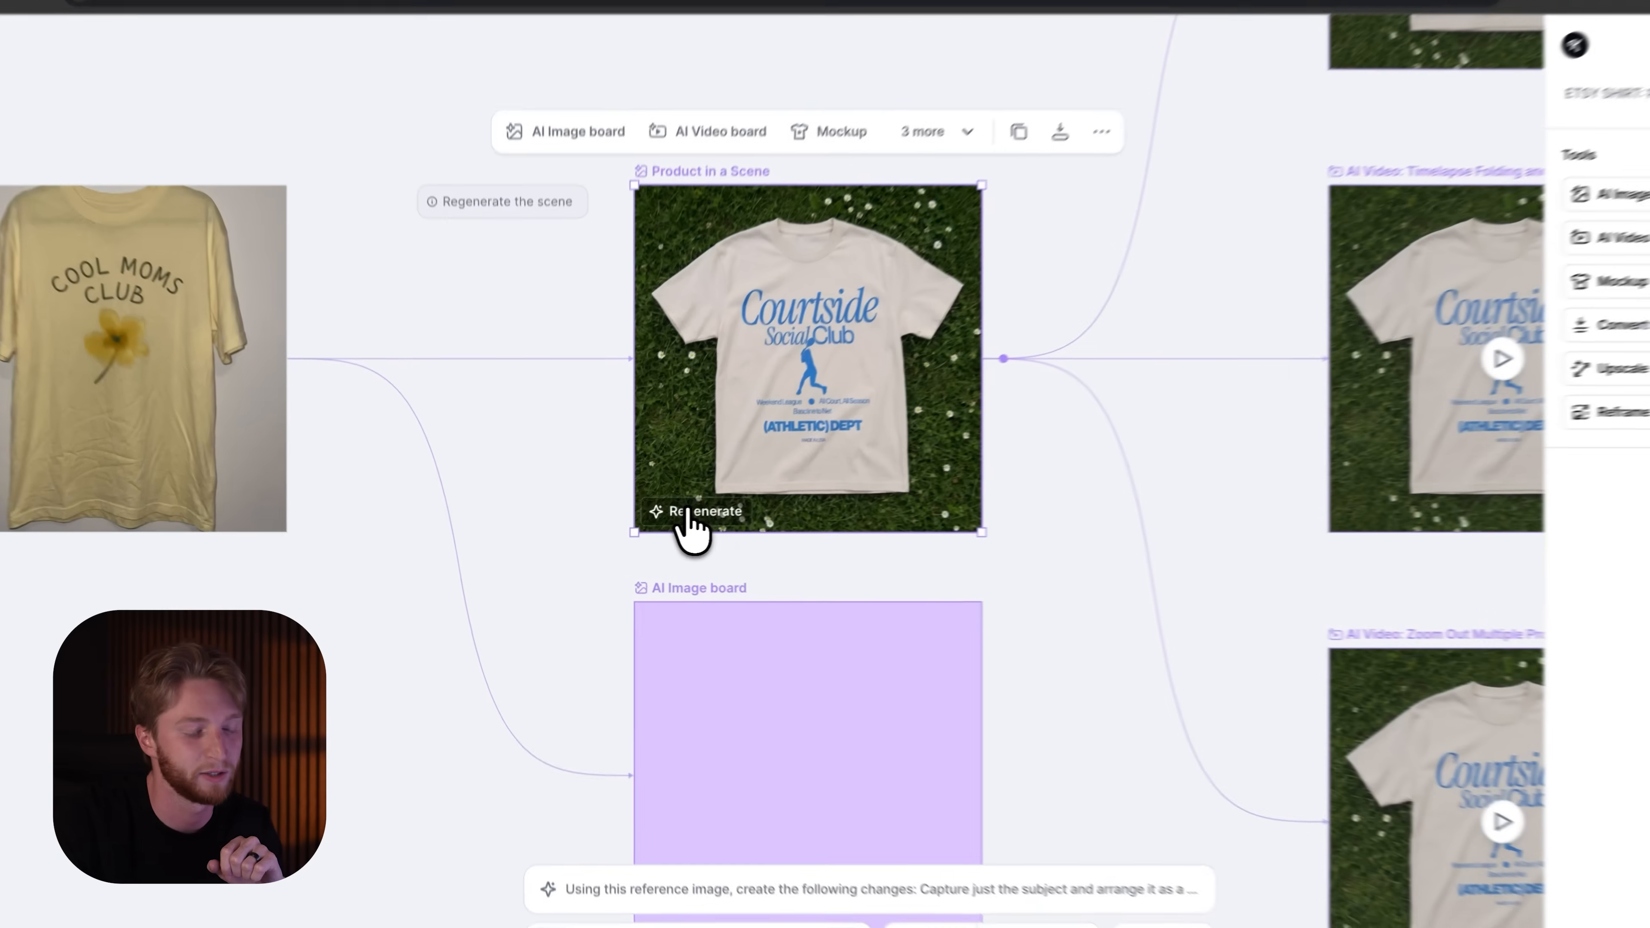
{"action": "left_click", "coordinate": [663, 520]}
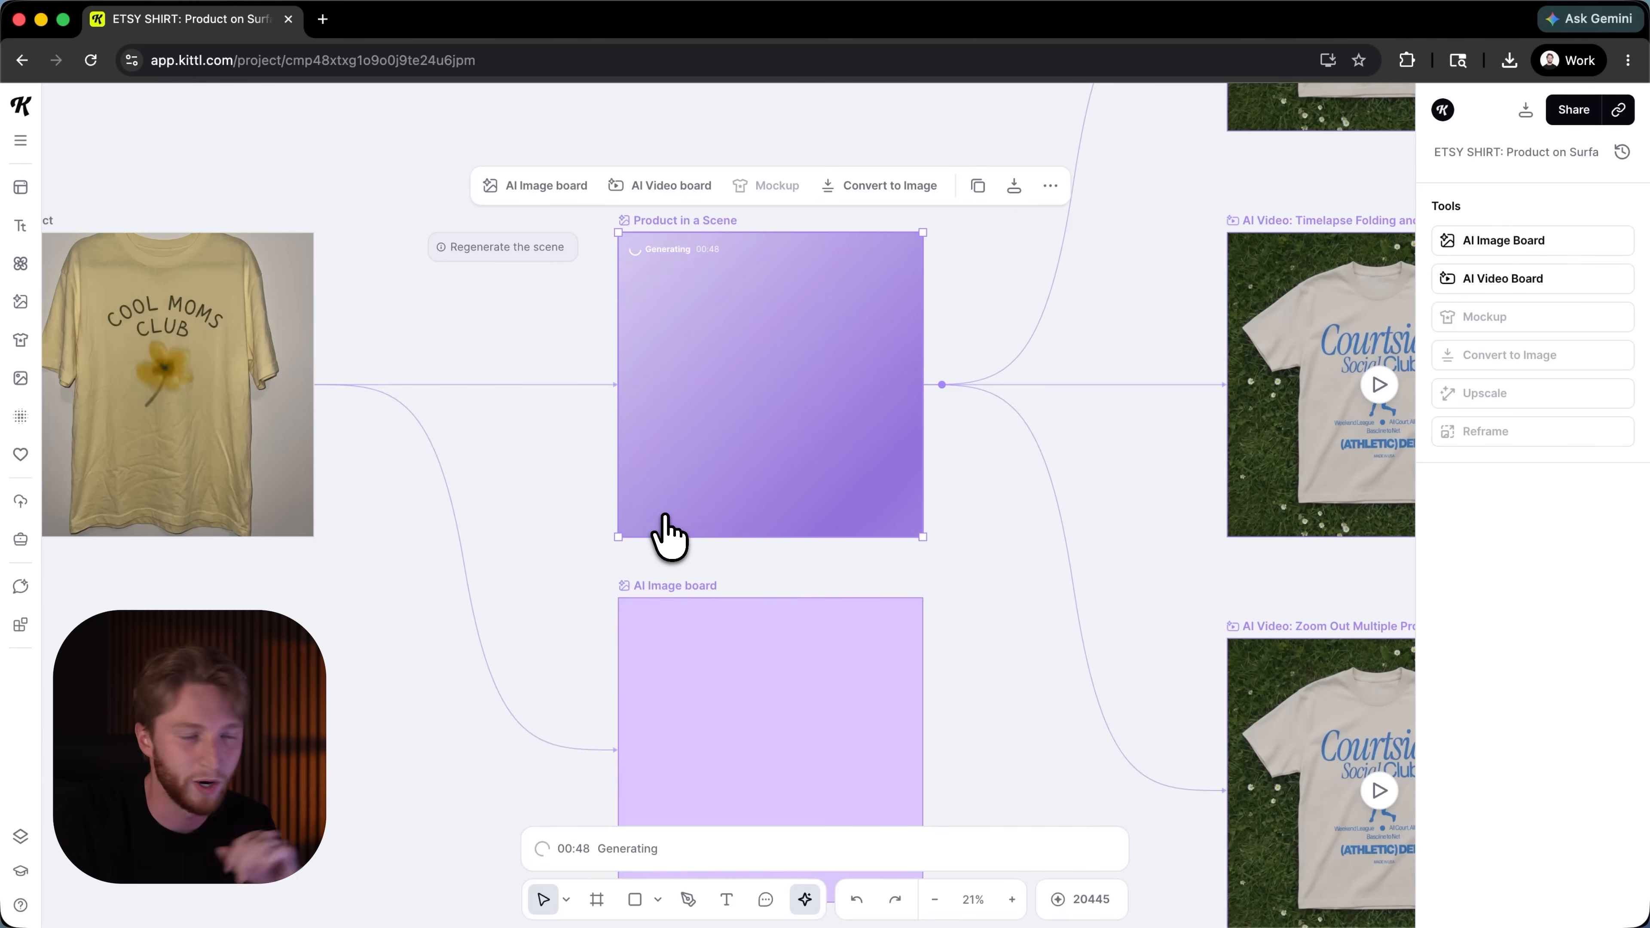
Step: Enter the prompt "Clean top down product shot of this shirt, laying on top of a pile of yellow flowers" for the empty AI image board
{"action": "scroll", "coordinate": [669, 532], "scroll_direction": "down", "scroll_amount": 3}
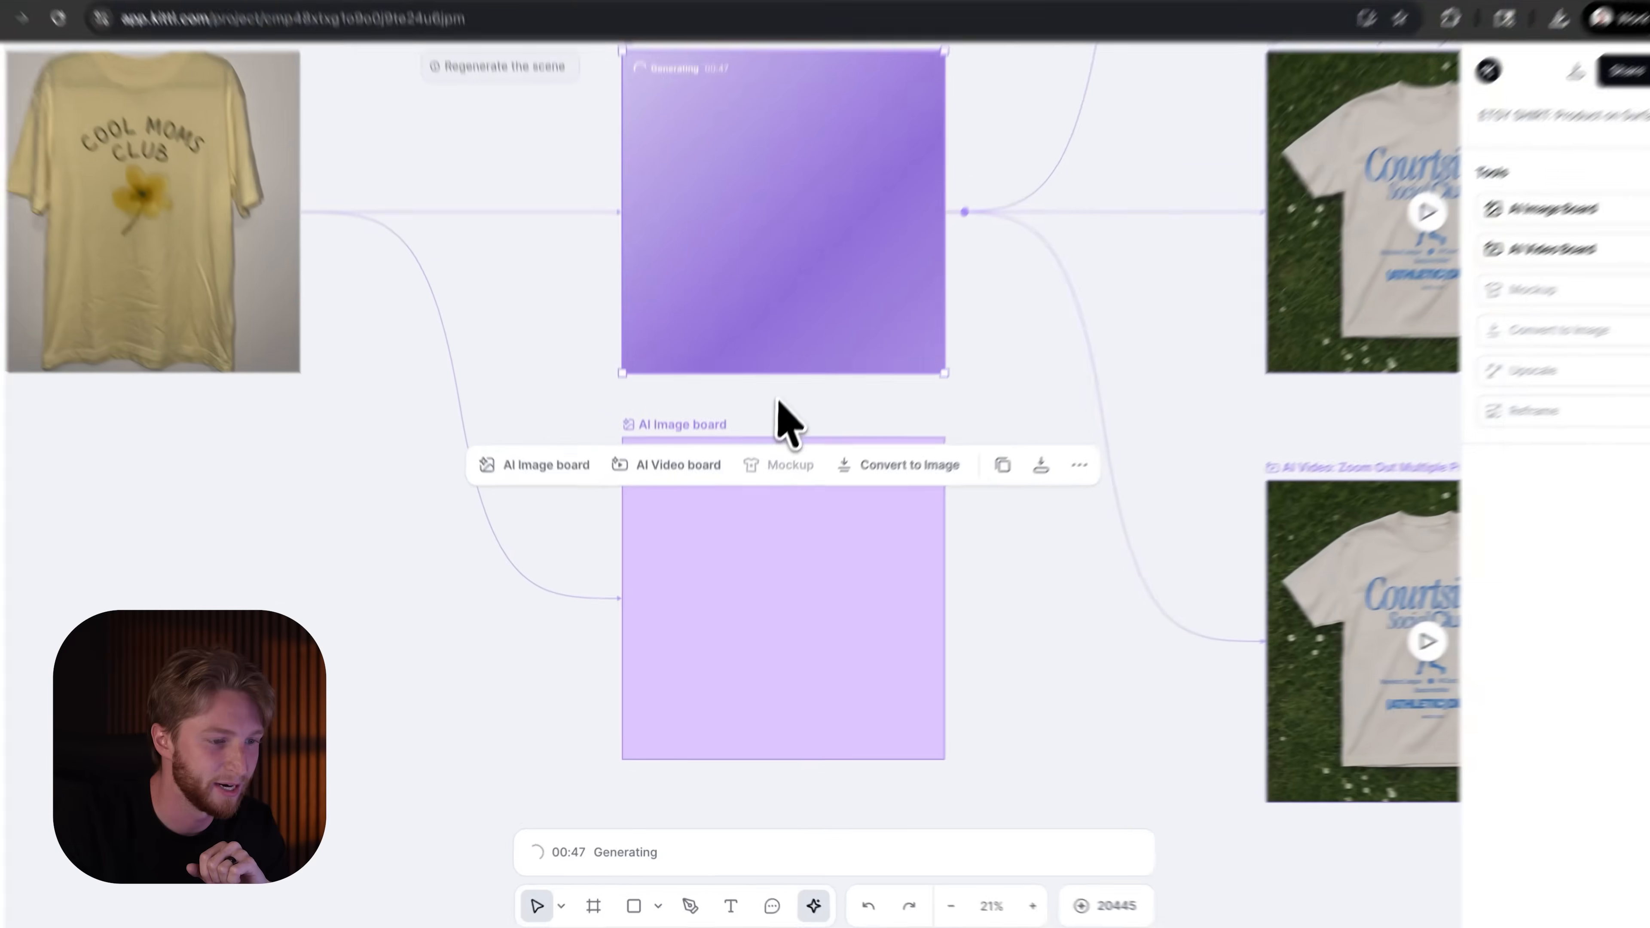
{"action": "left_click", "coordinate": [780, 402]}
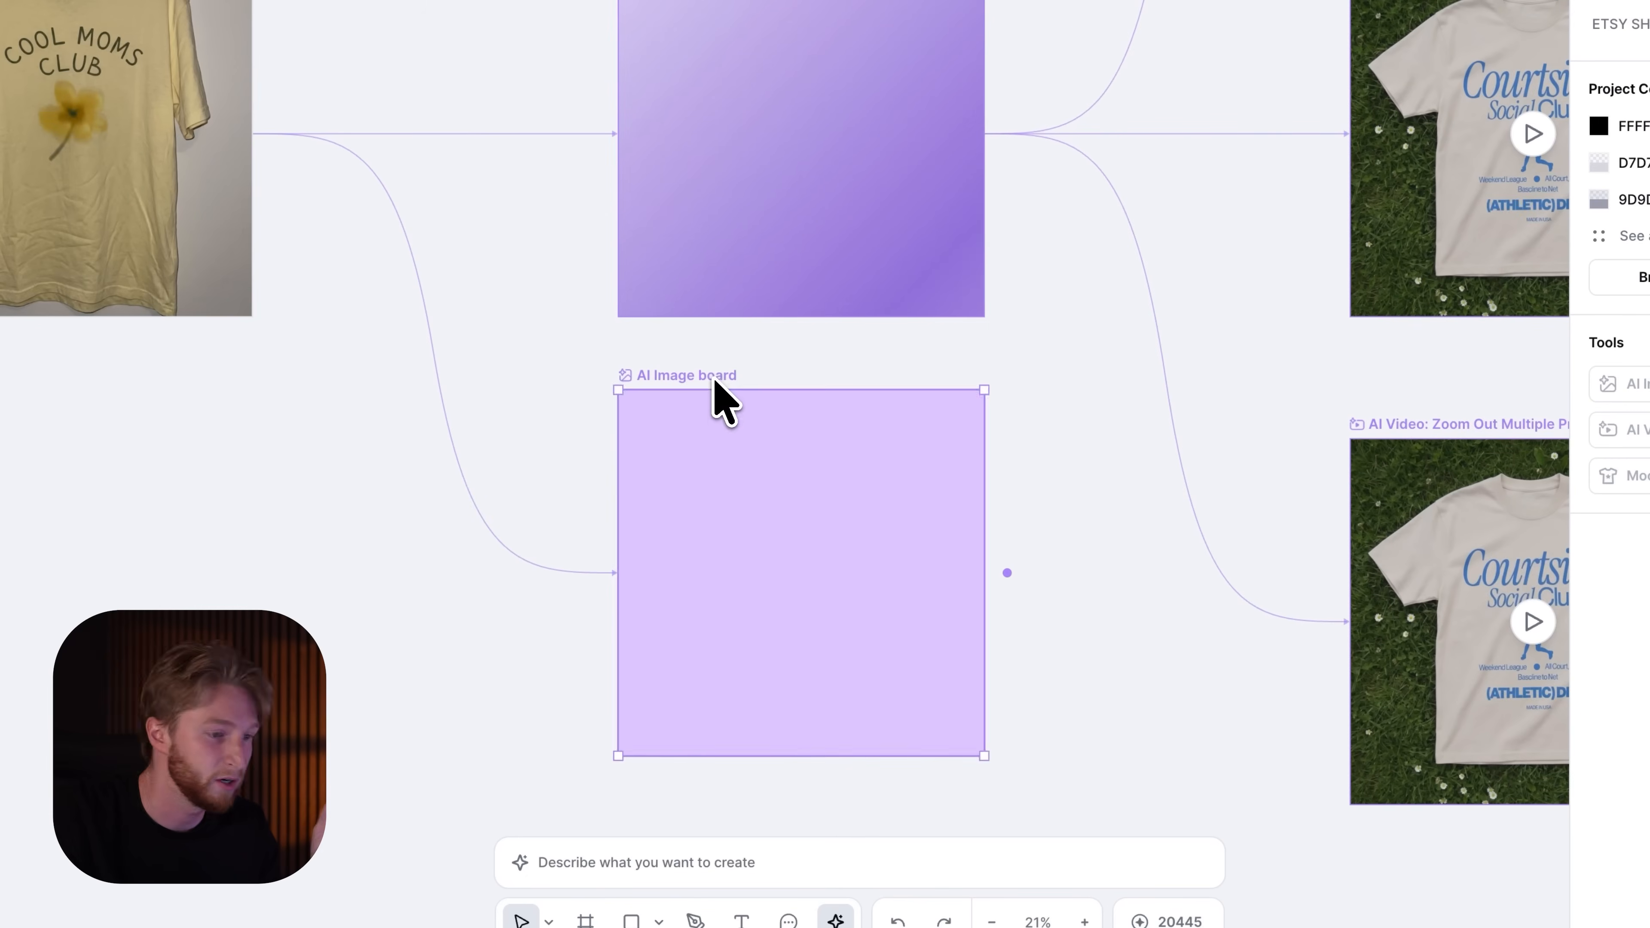
{"action": "left_click", "coordinate": [714, 380]}
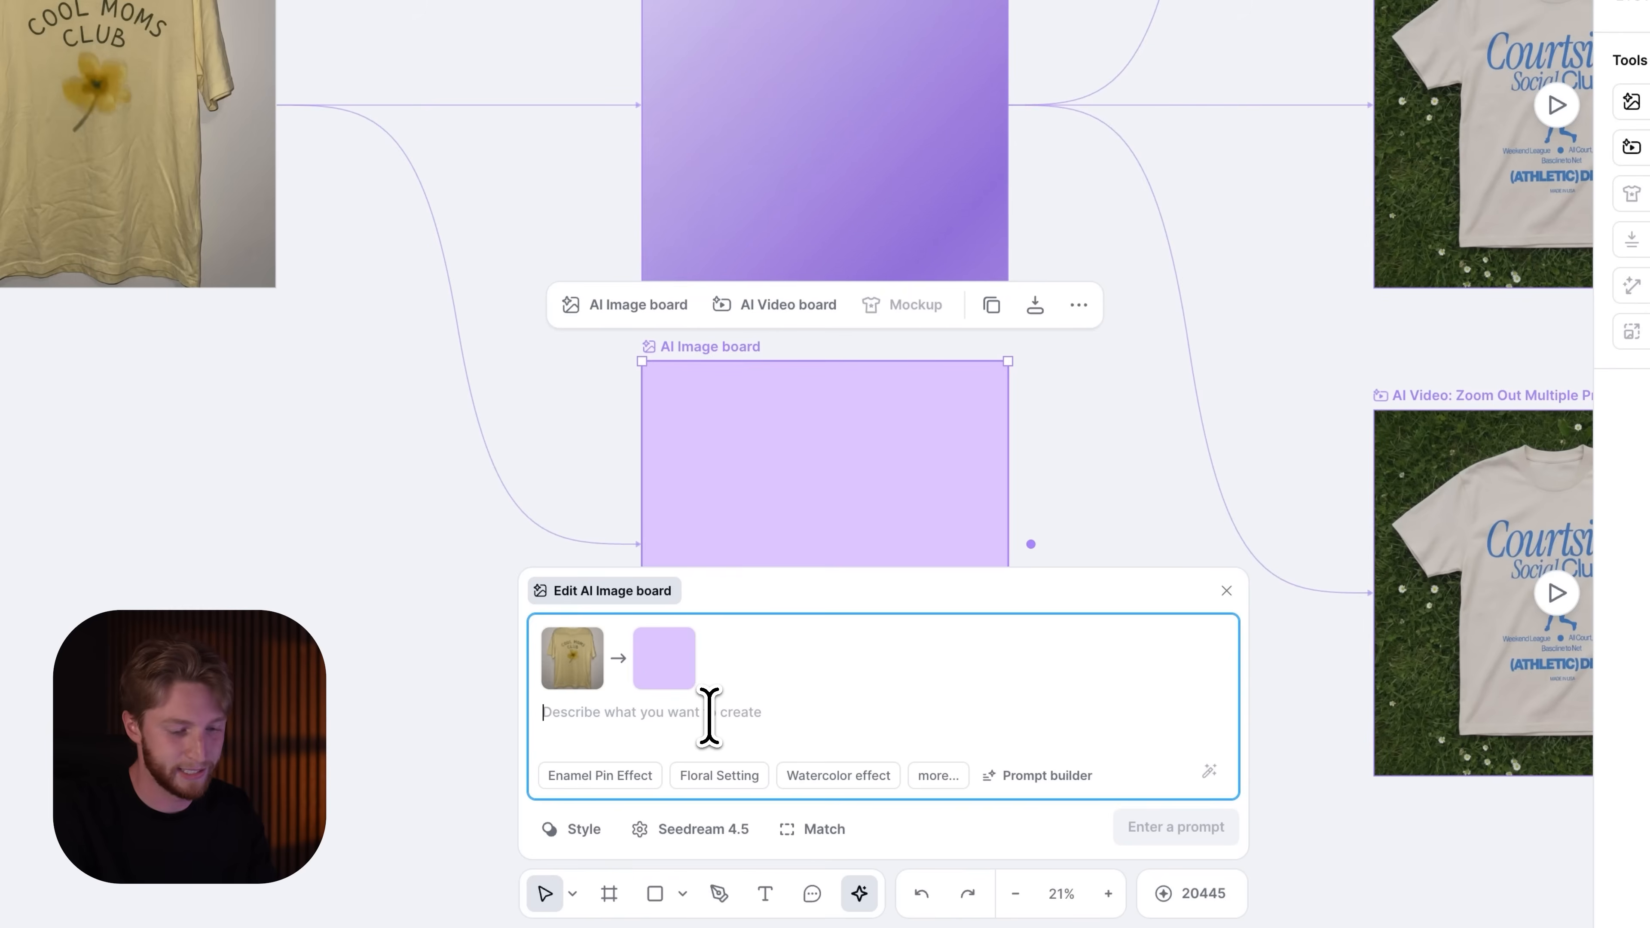
{"action": "type", "text": "Clean top"}
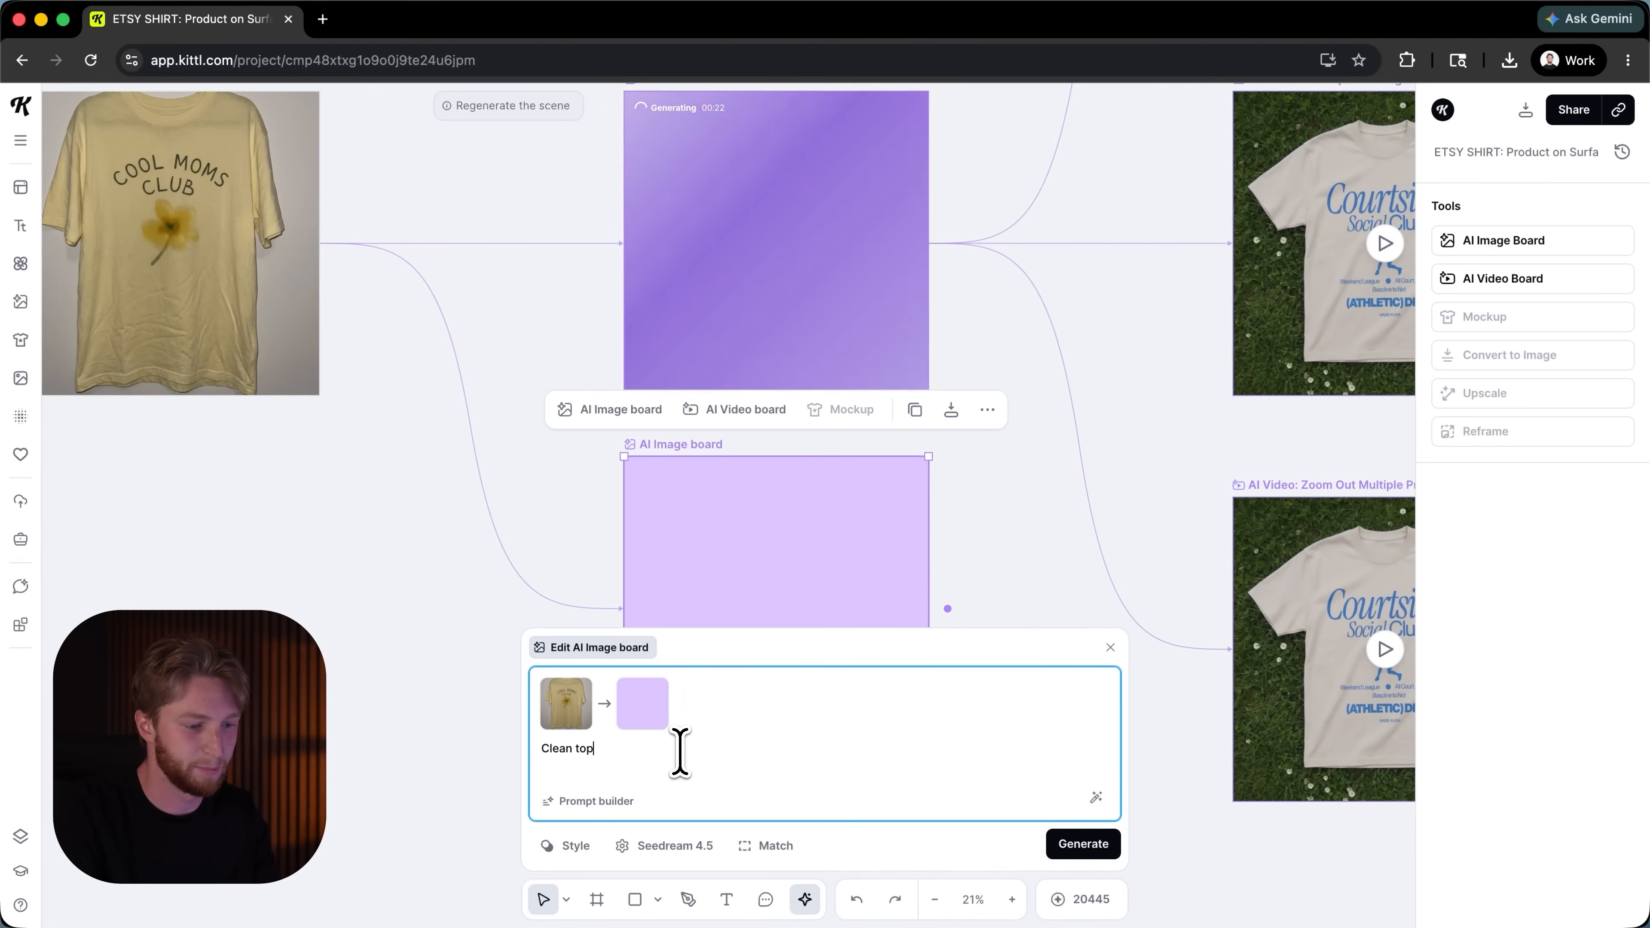
{"action": "type", "text": " down product shot of"}
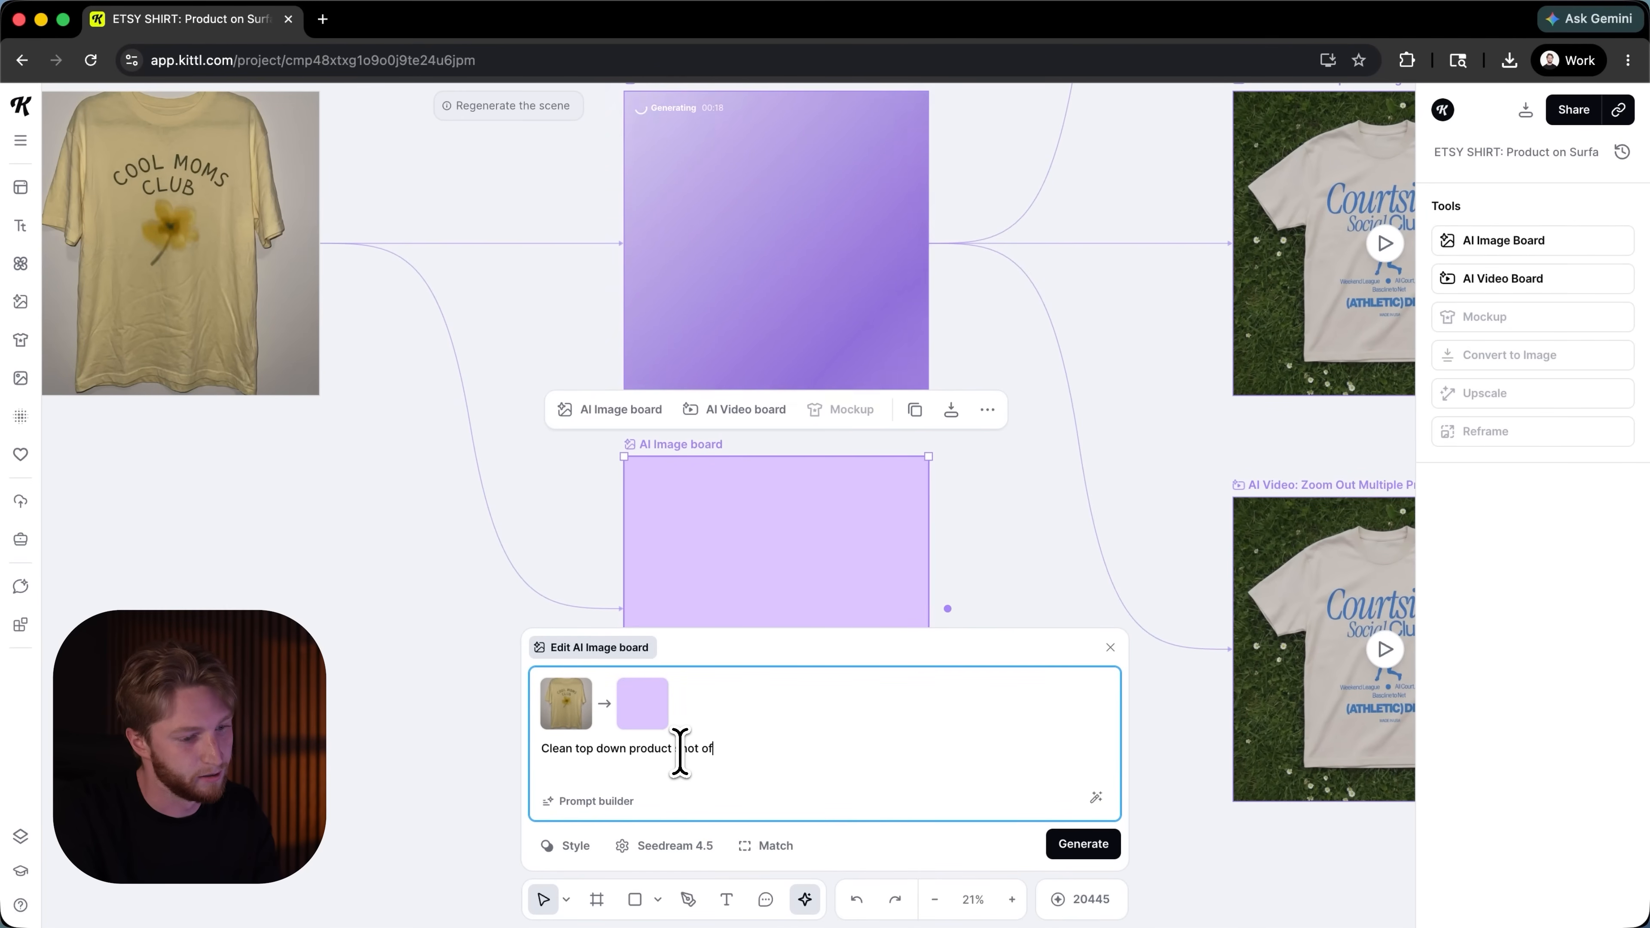
{"action": "type", "text": " this shirt, la"}
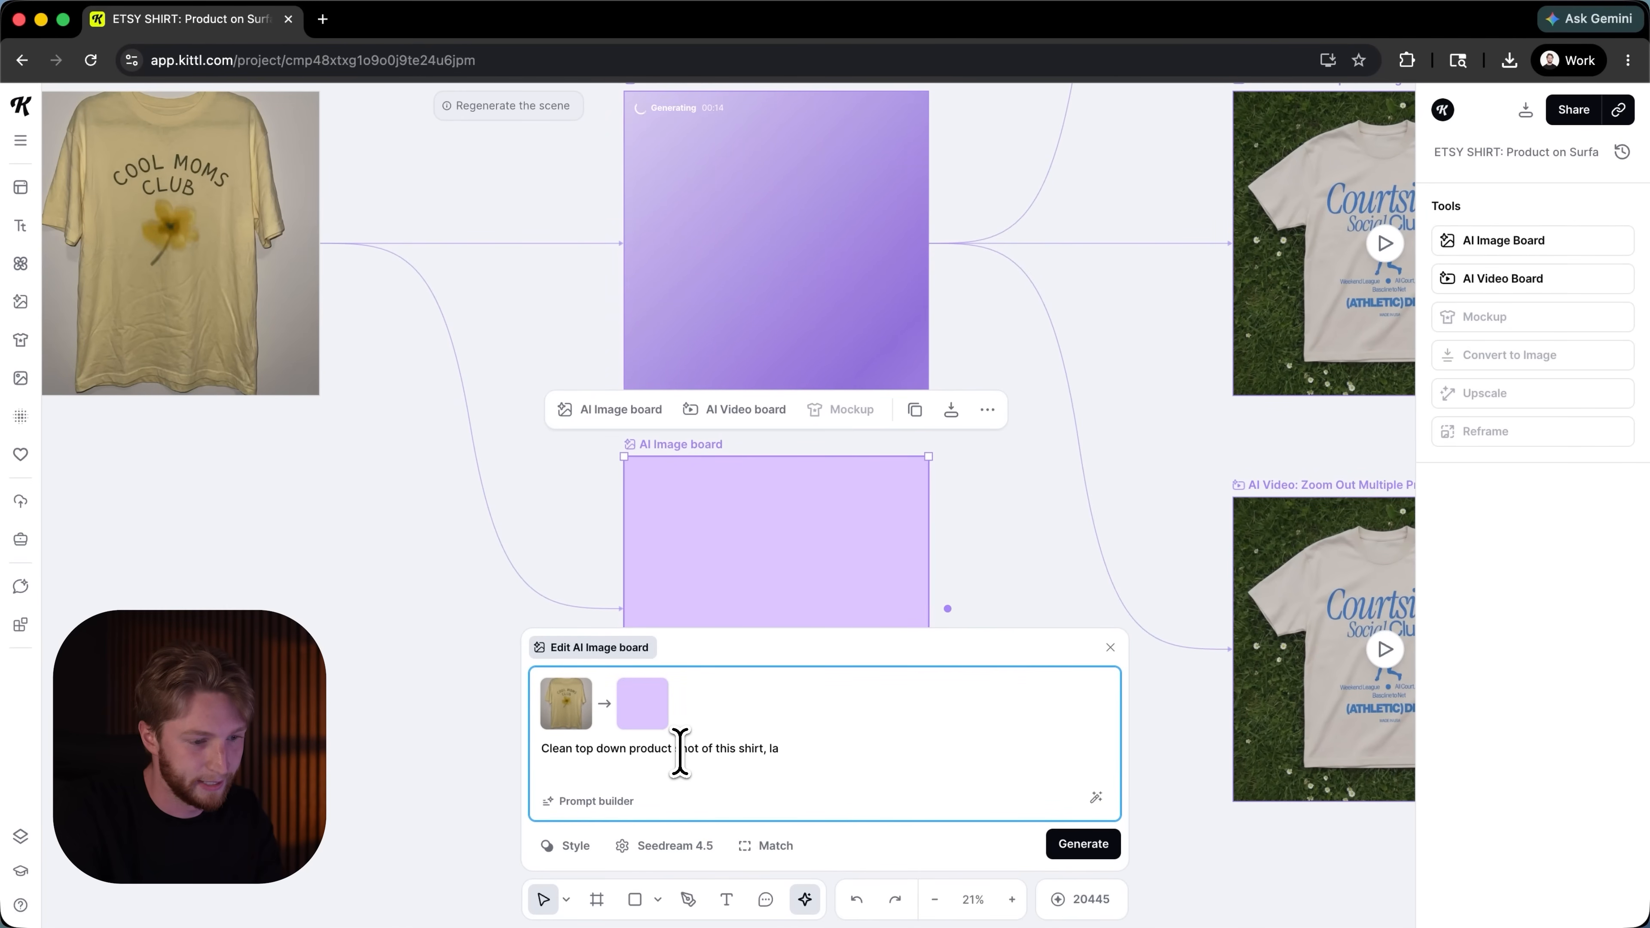
{"action": "type", "text": "ying on top of a "}
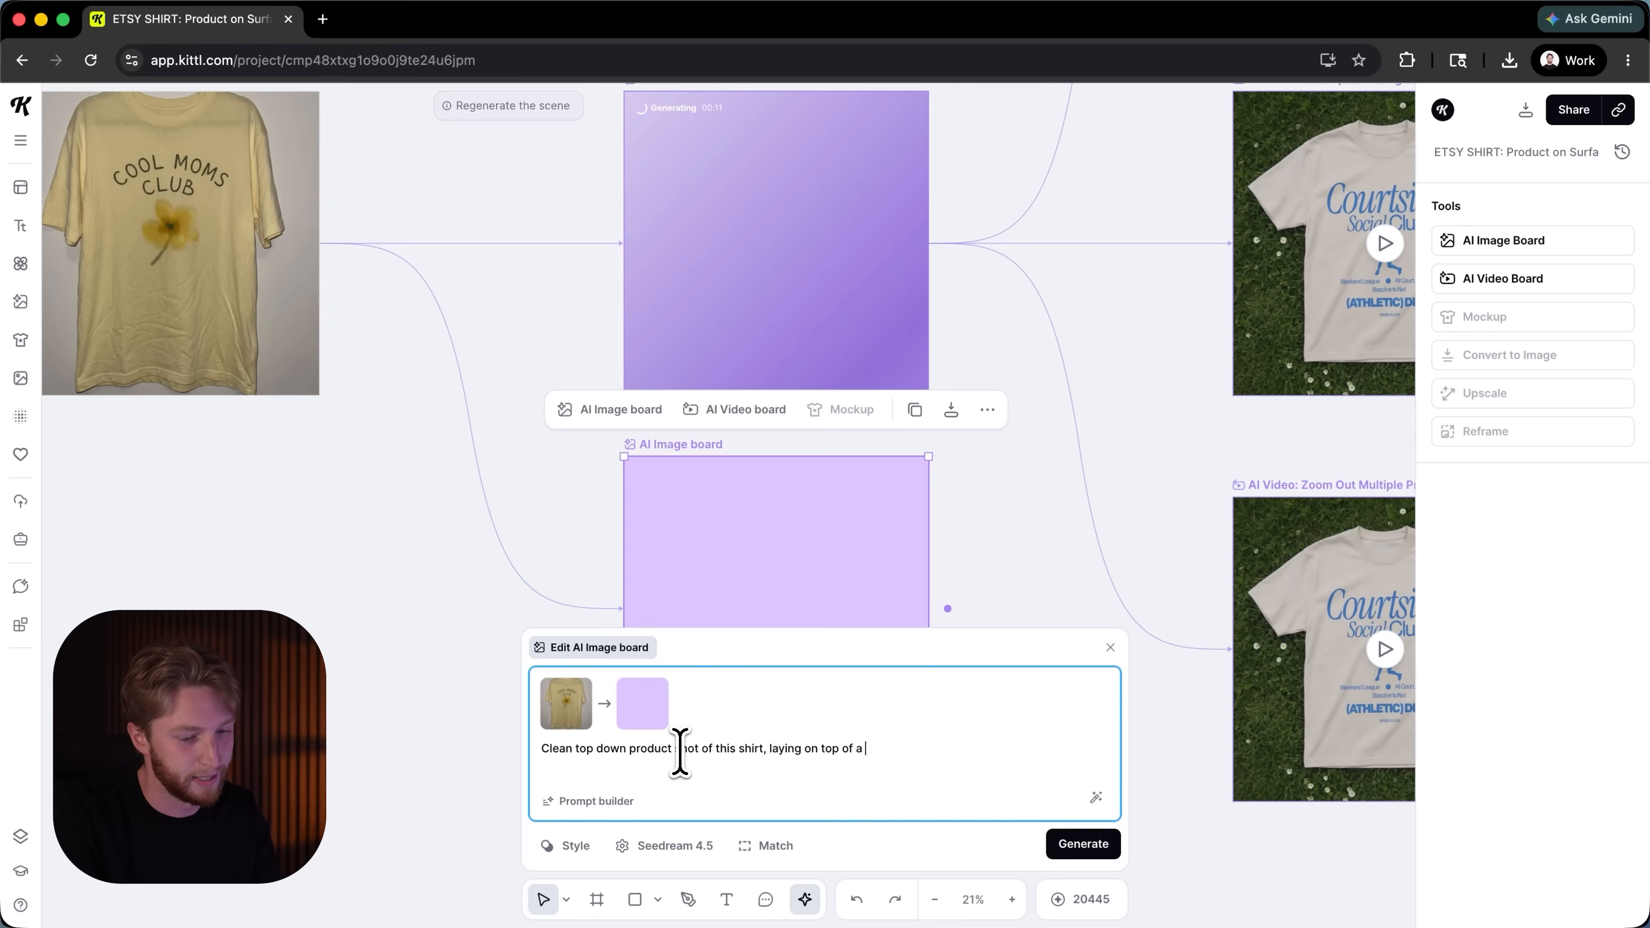
{"action": "type", "text": "pile of yellow "}
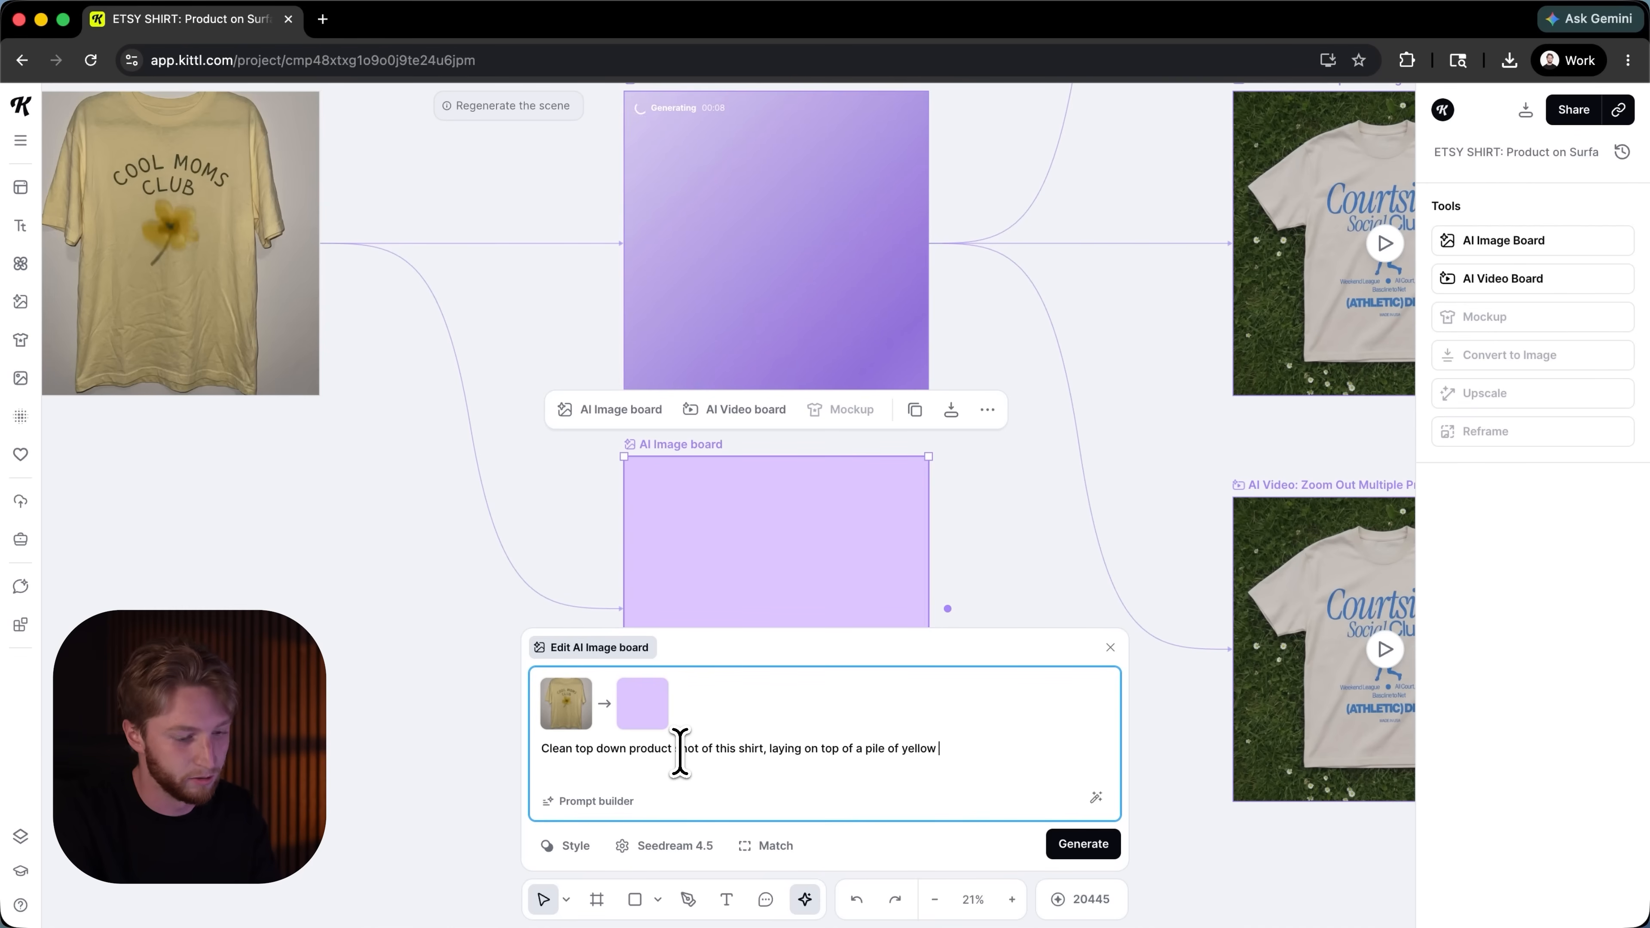
{"action": "type", "text": "flowers"}
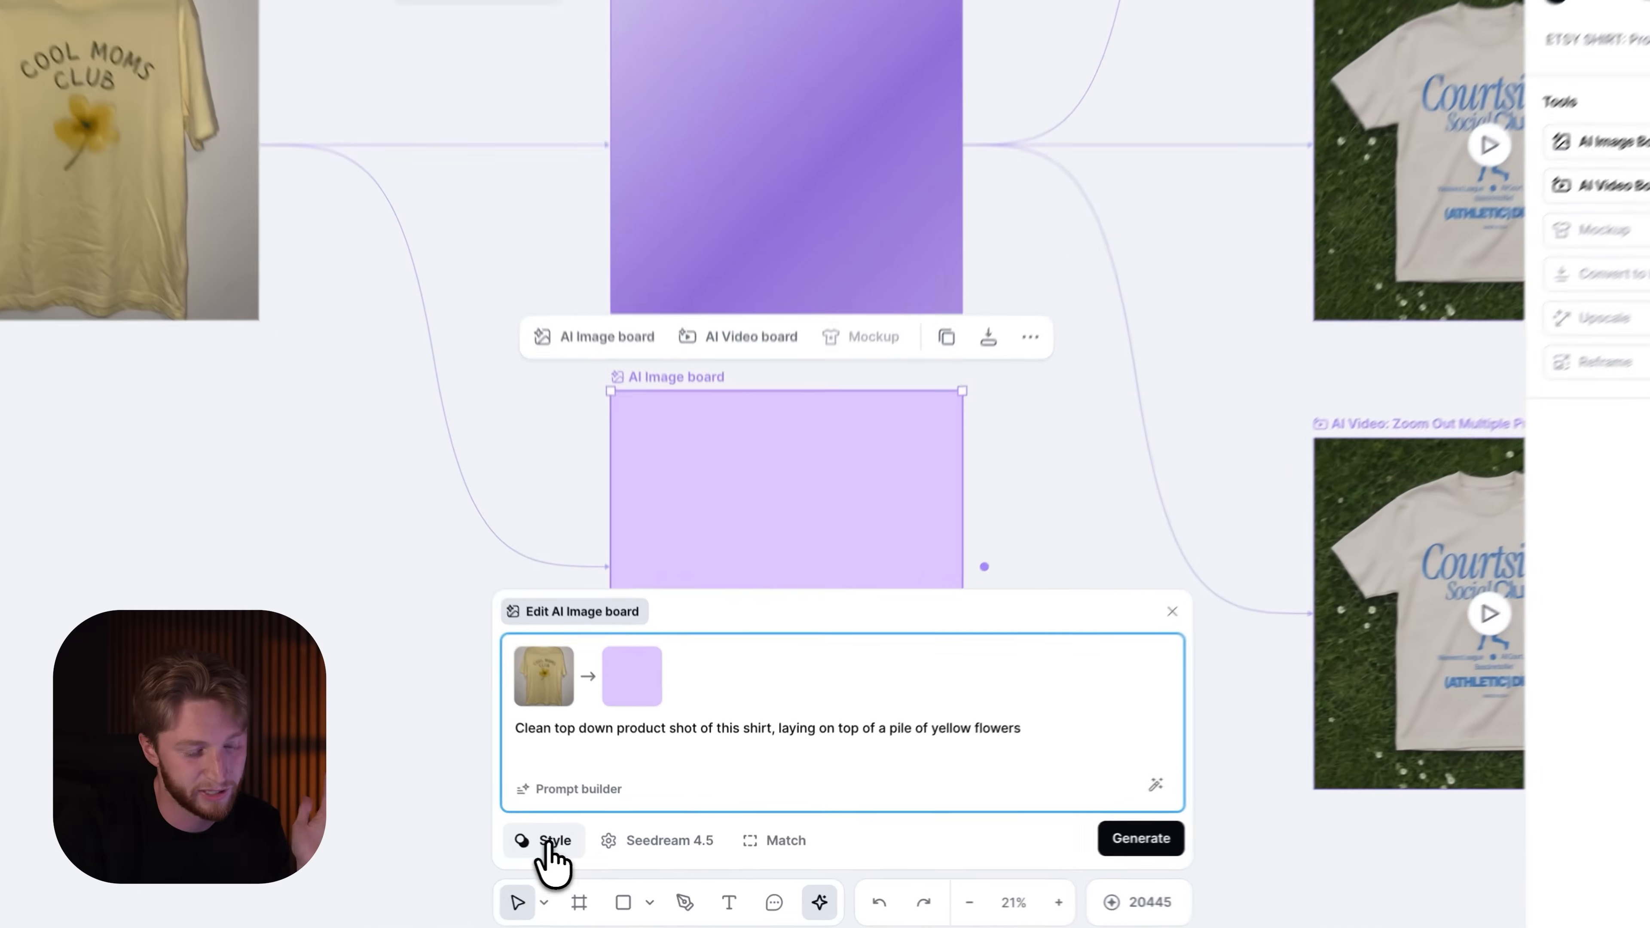
Step: Browse the Clipart, Vector, Pattern and Photo styles for the image board, and close the style library without choosing one
{"action": "left_click", "coordinate": [548, 844]}
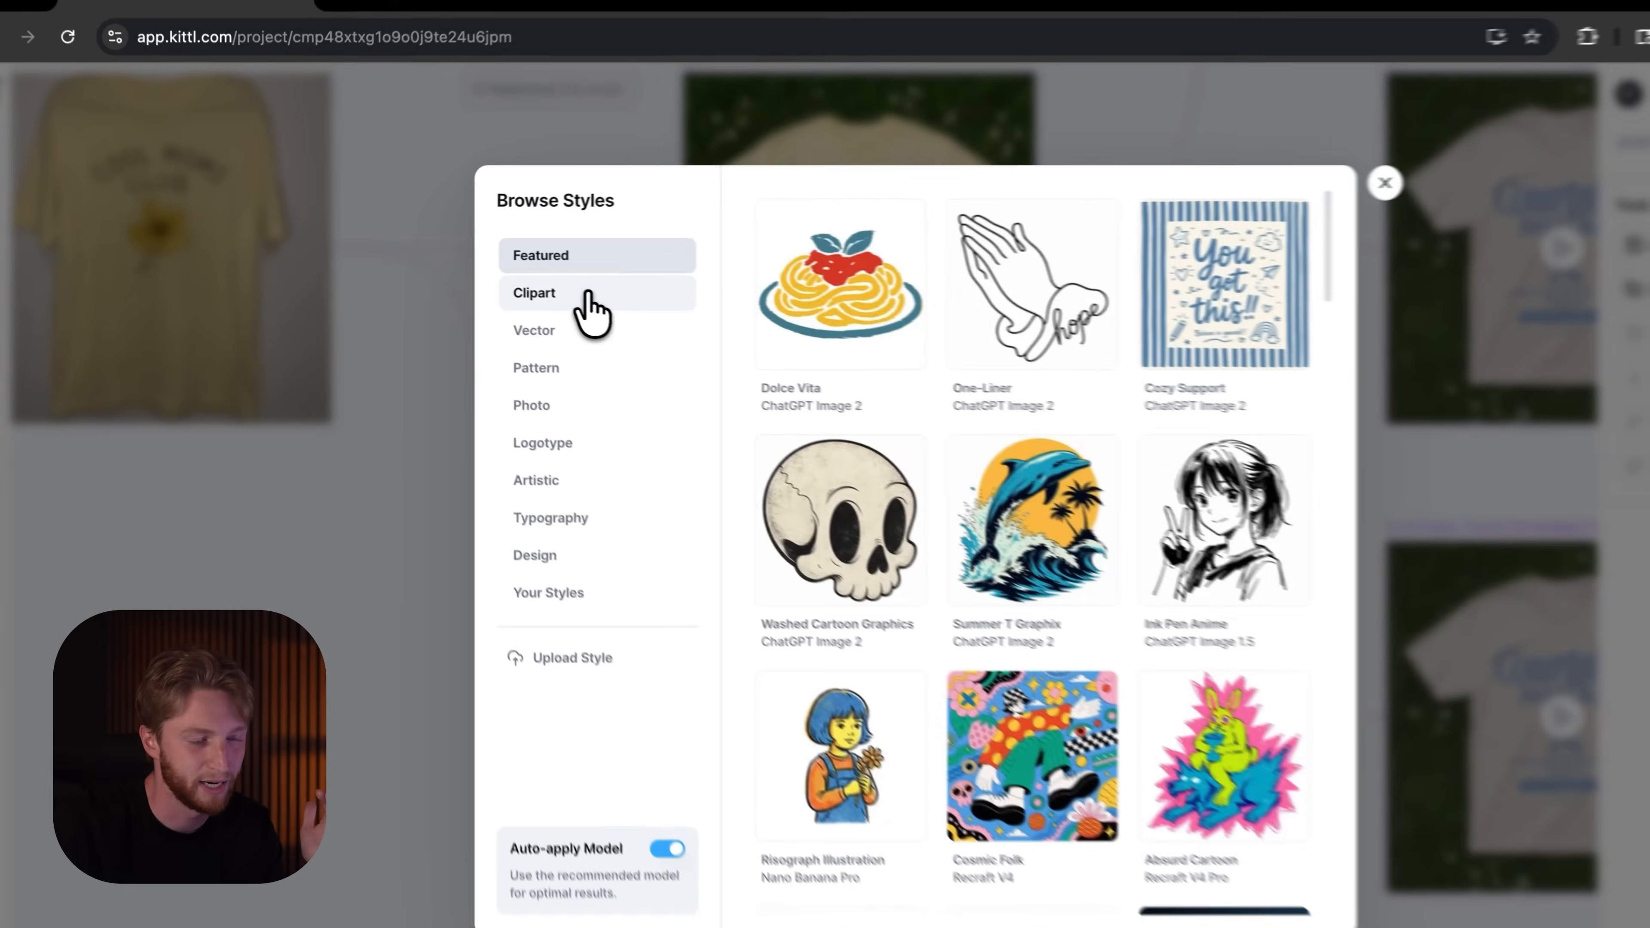
{"action": "left_click", "coordinate": [539, 283]}
{"action": "left_click", "coordinate": [591, 335]}
{"action": "left_click", "coordinate": [578, 374]}
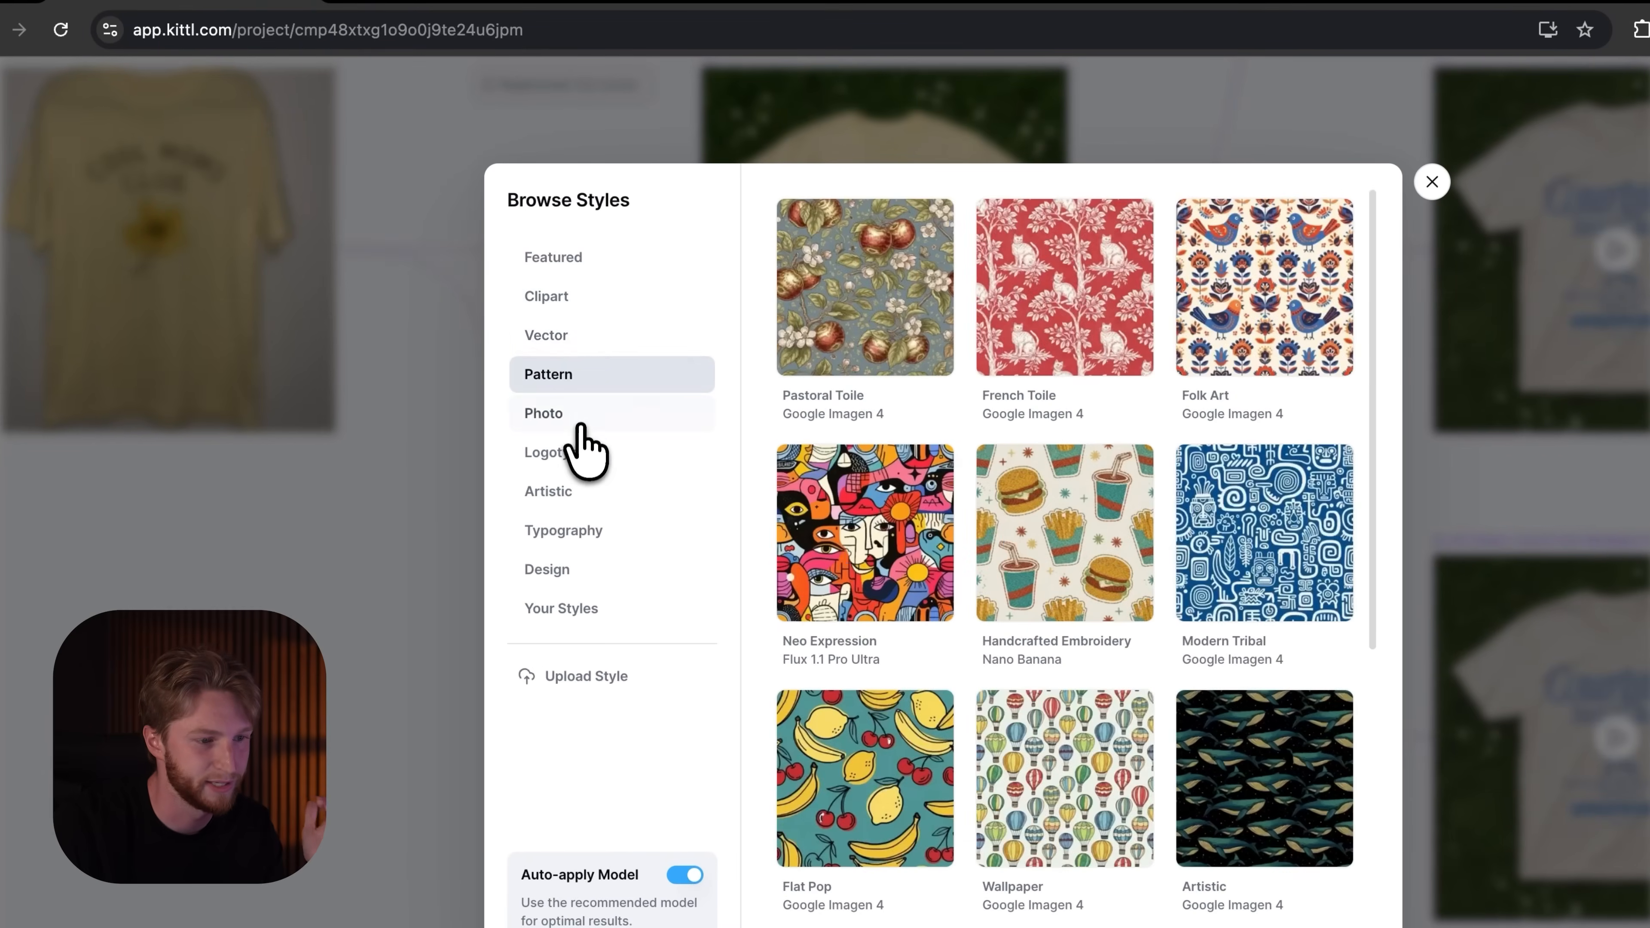
{"action": "left_click", "coordinate": [580, 414]}
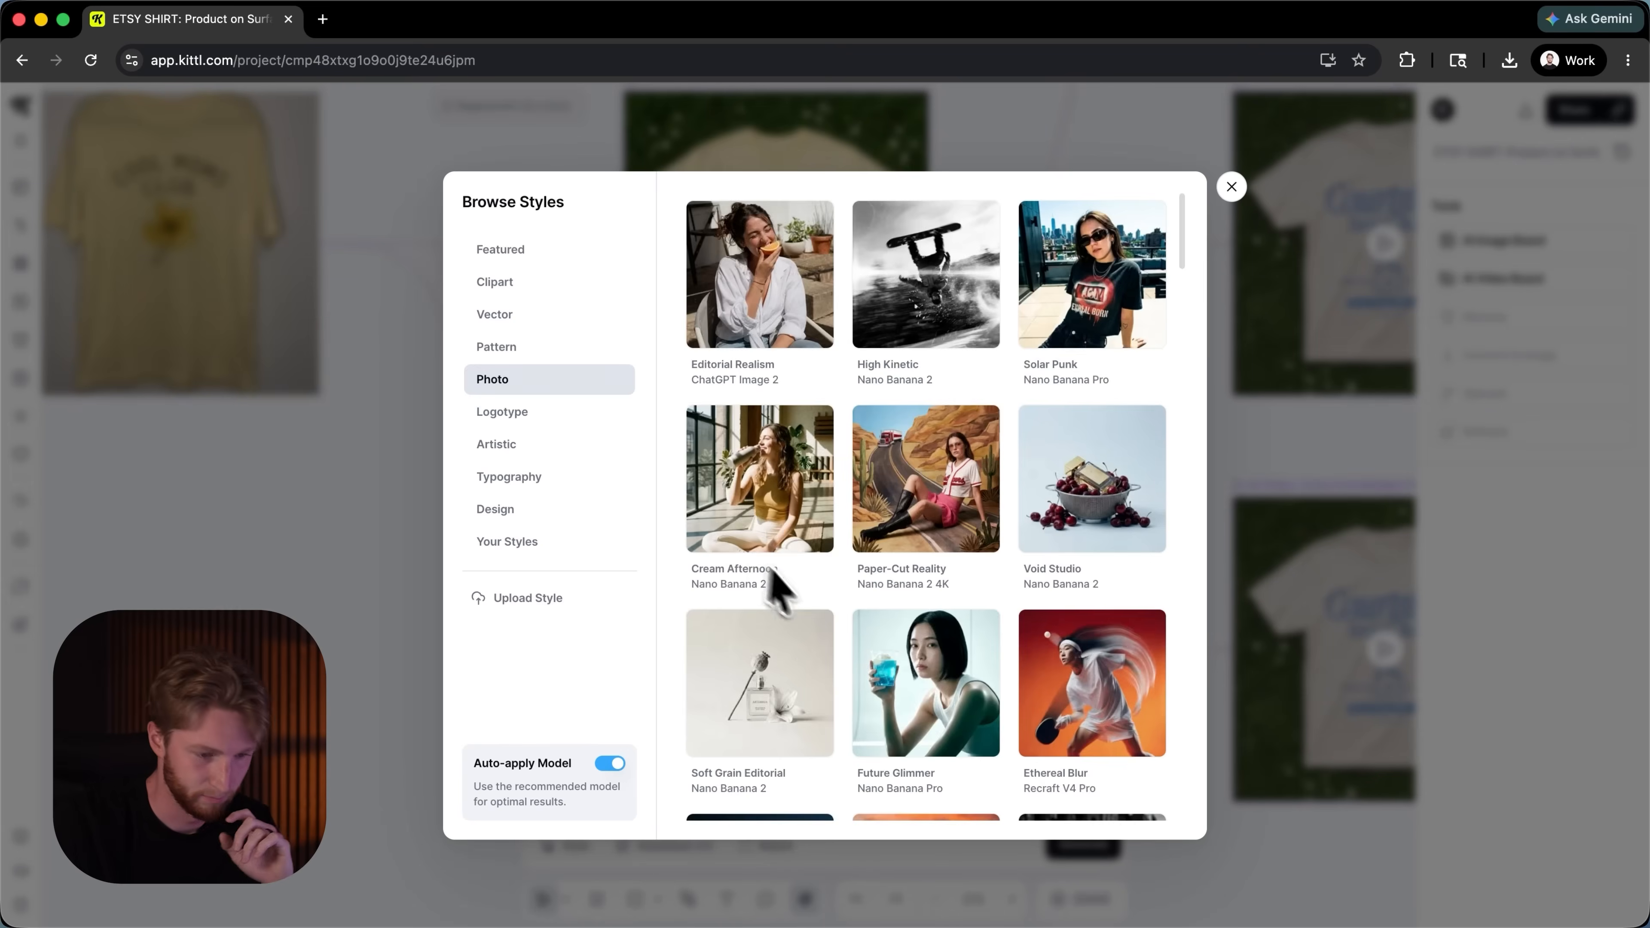
{"action": "scroll", "coordinate": [792, 598], "scroll_direction": "down", "scroll_amount": 10}
{"action": "scroll", "coordinate": [812, 613], "scroll_direction": "down", "scroll_amount": 15}
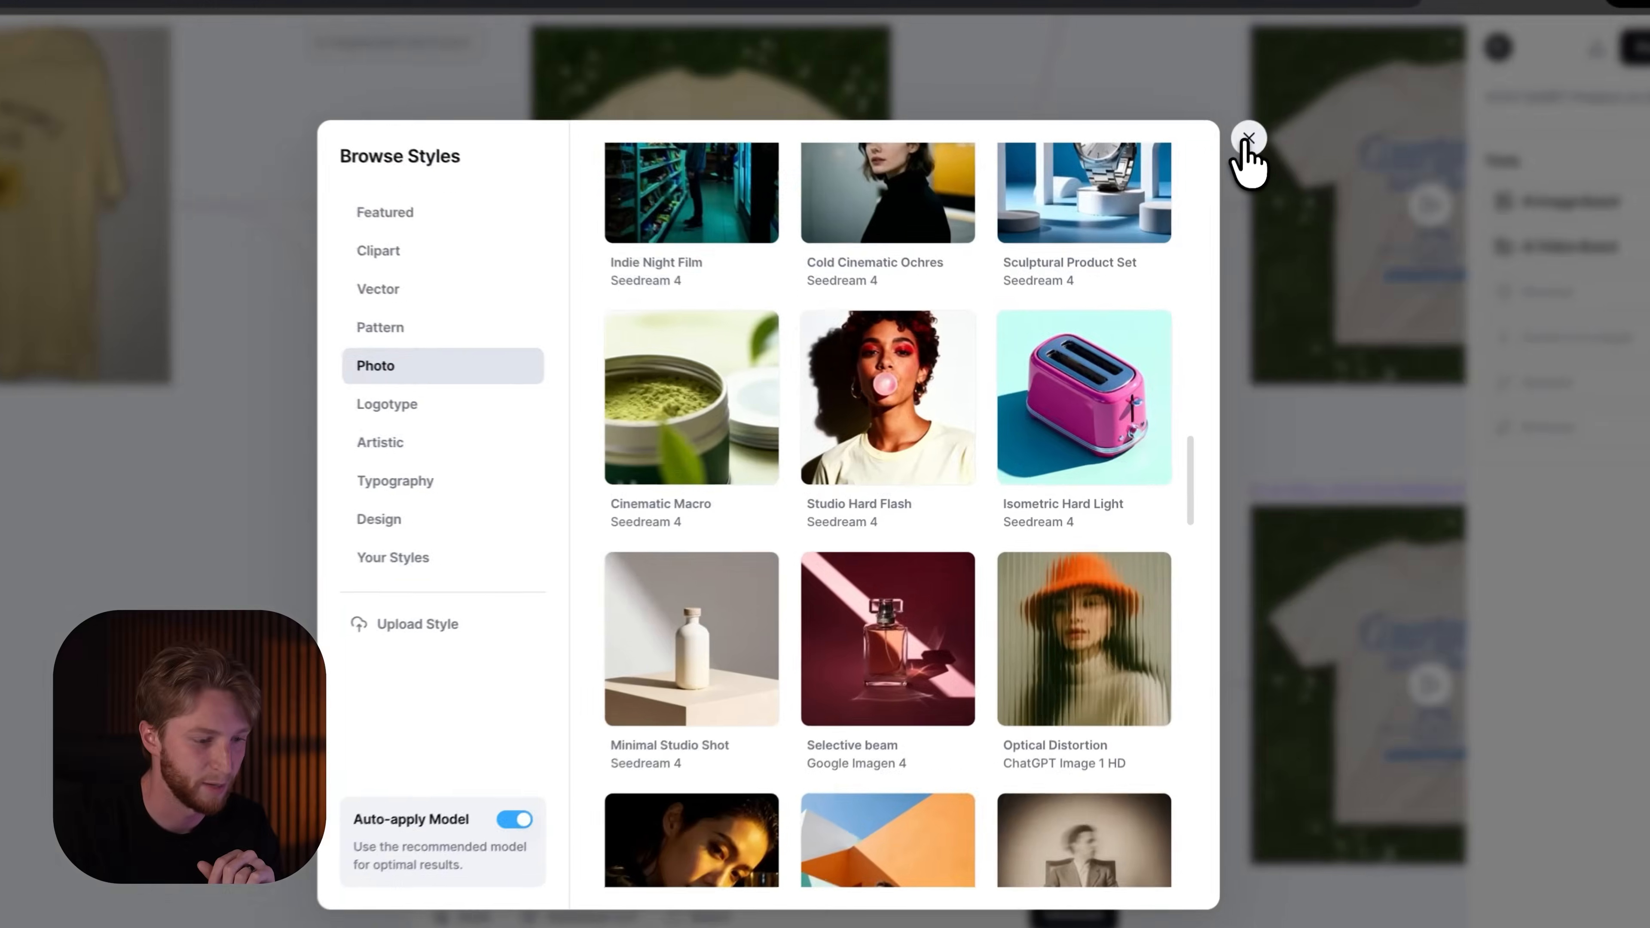
{"action": "left_click", "coordinate": [1242, 150]}
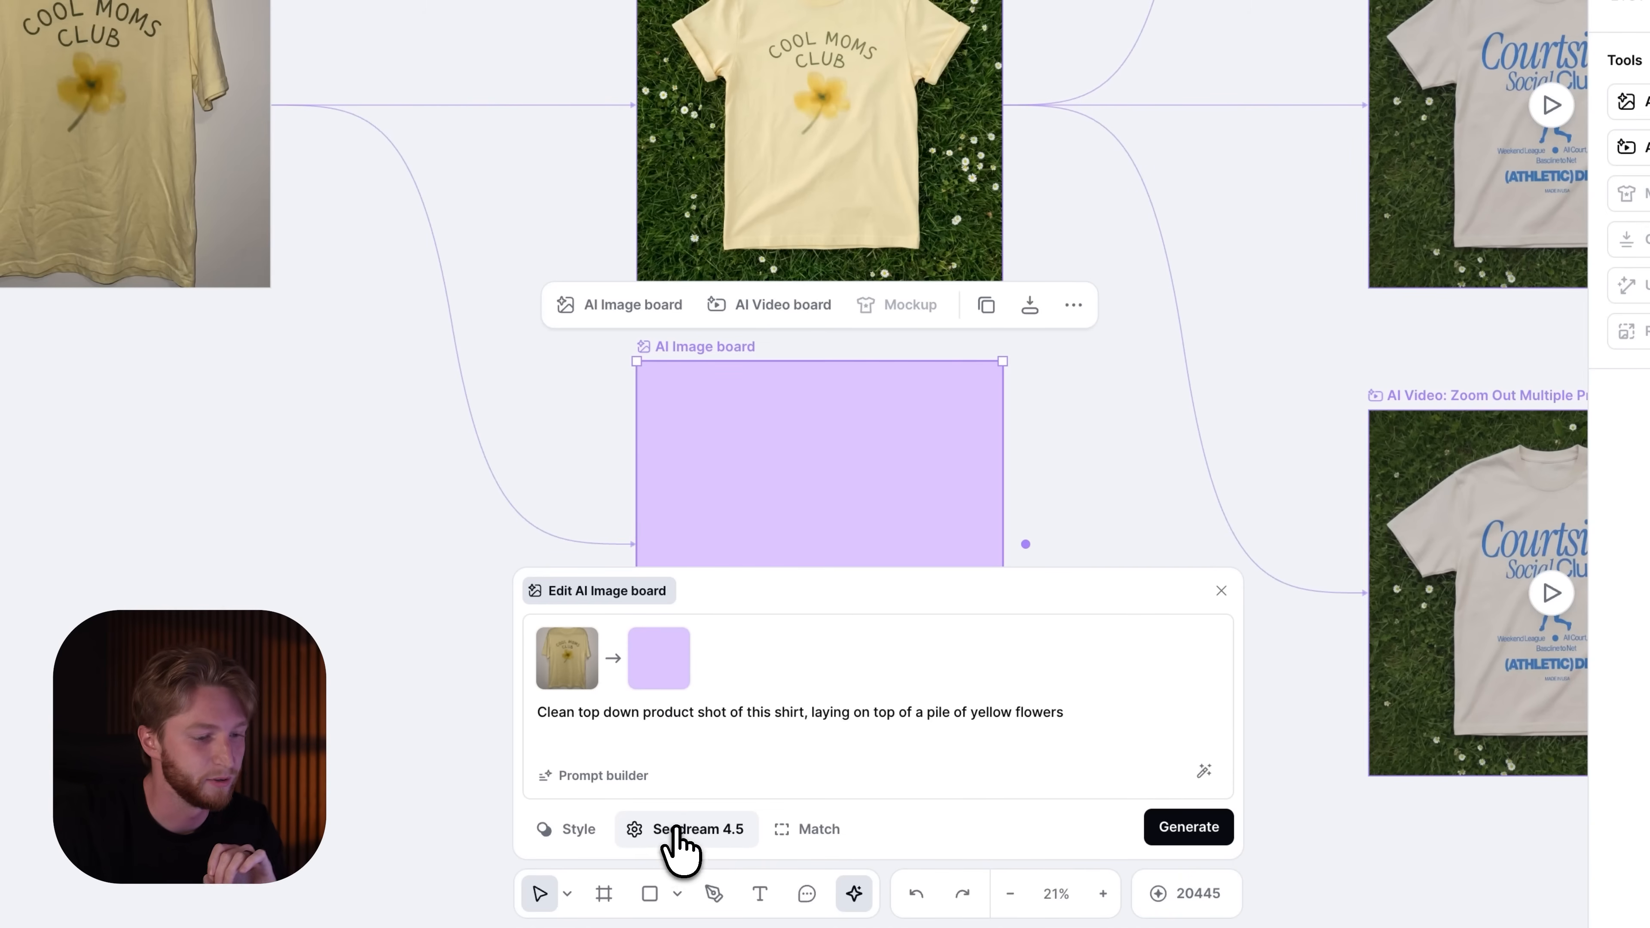
Step: Set the image board's model to Nano Banana Pro and its aspect ratio to 1:1, and generate the yellow flowers image
{"action": "left_click", "coordinate": [675, 829]}
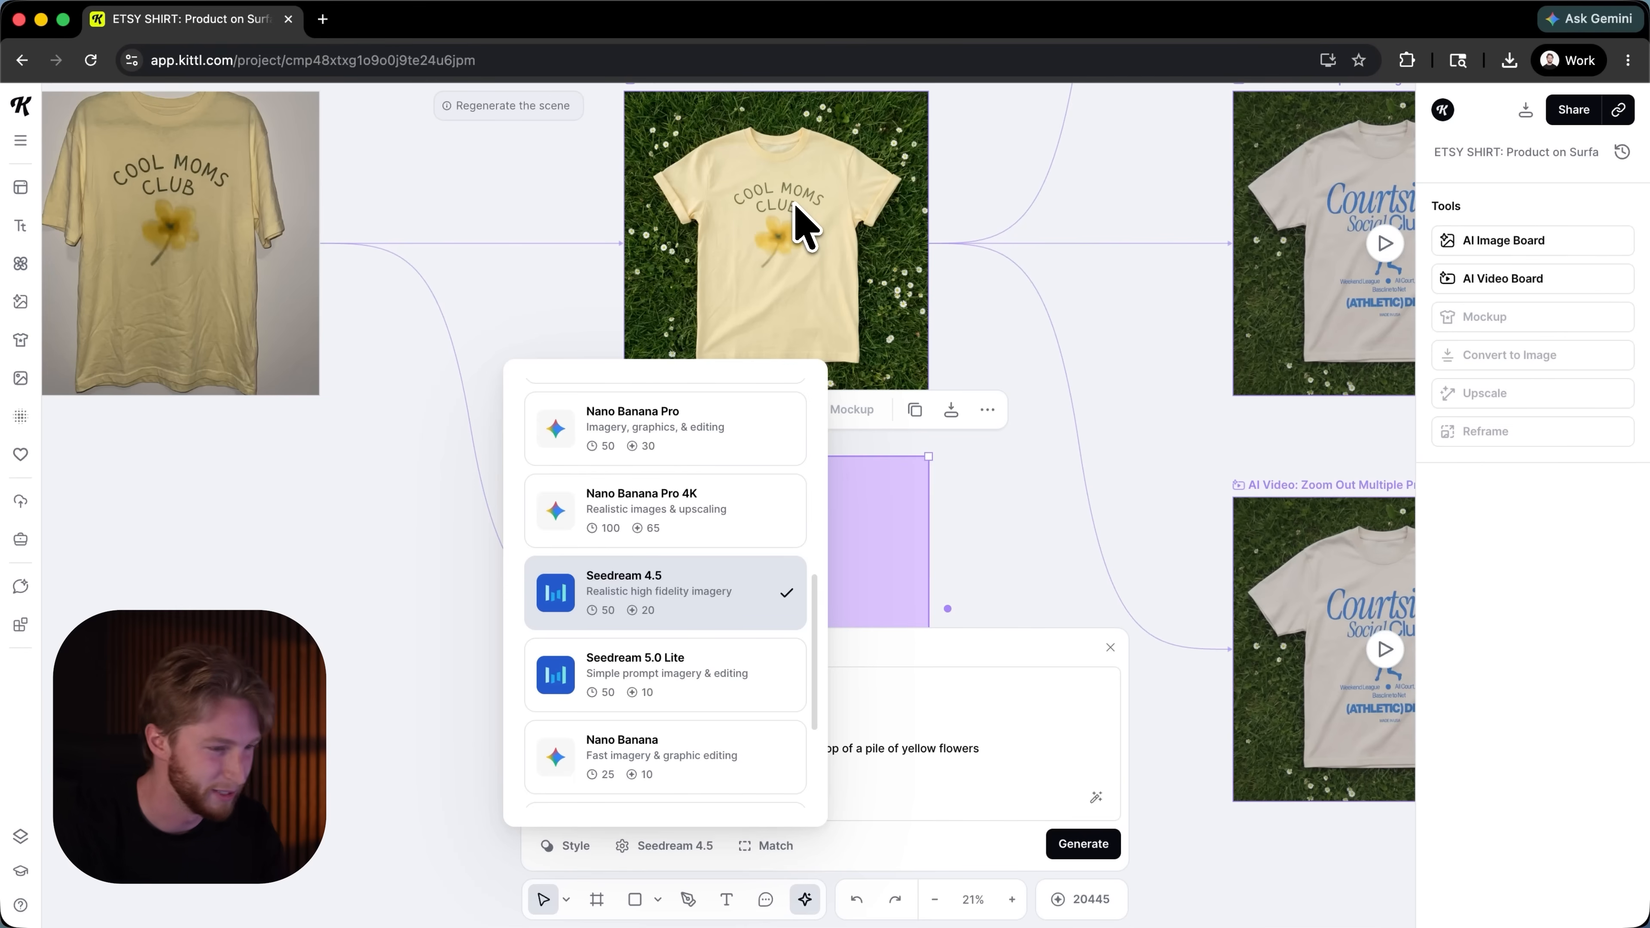
{"action": "left_click", "coordinate": [694, 422]}
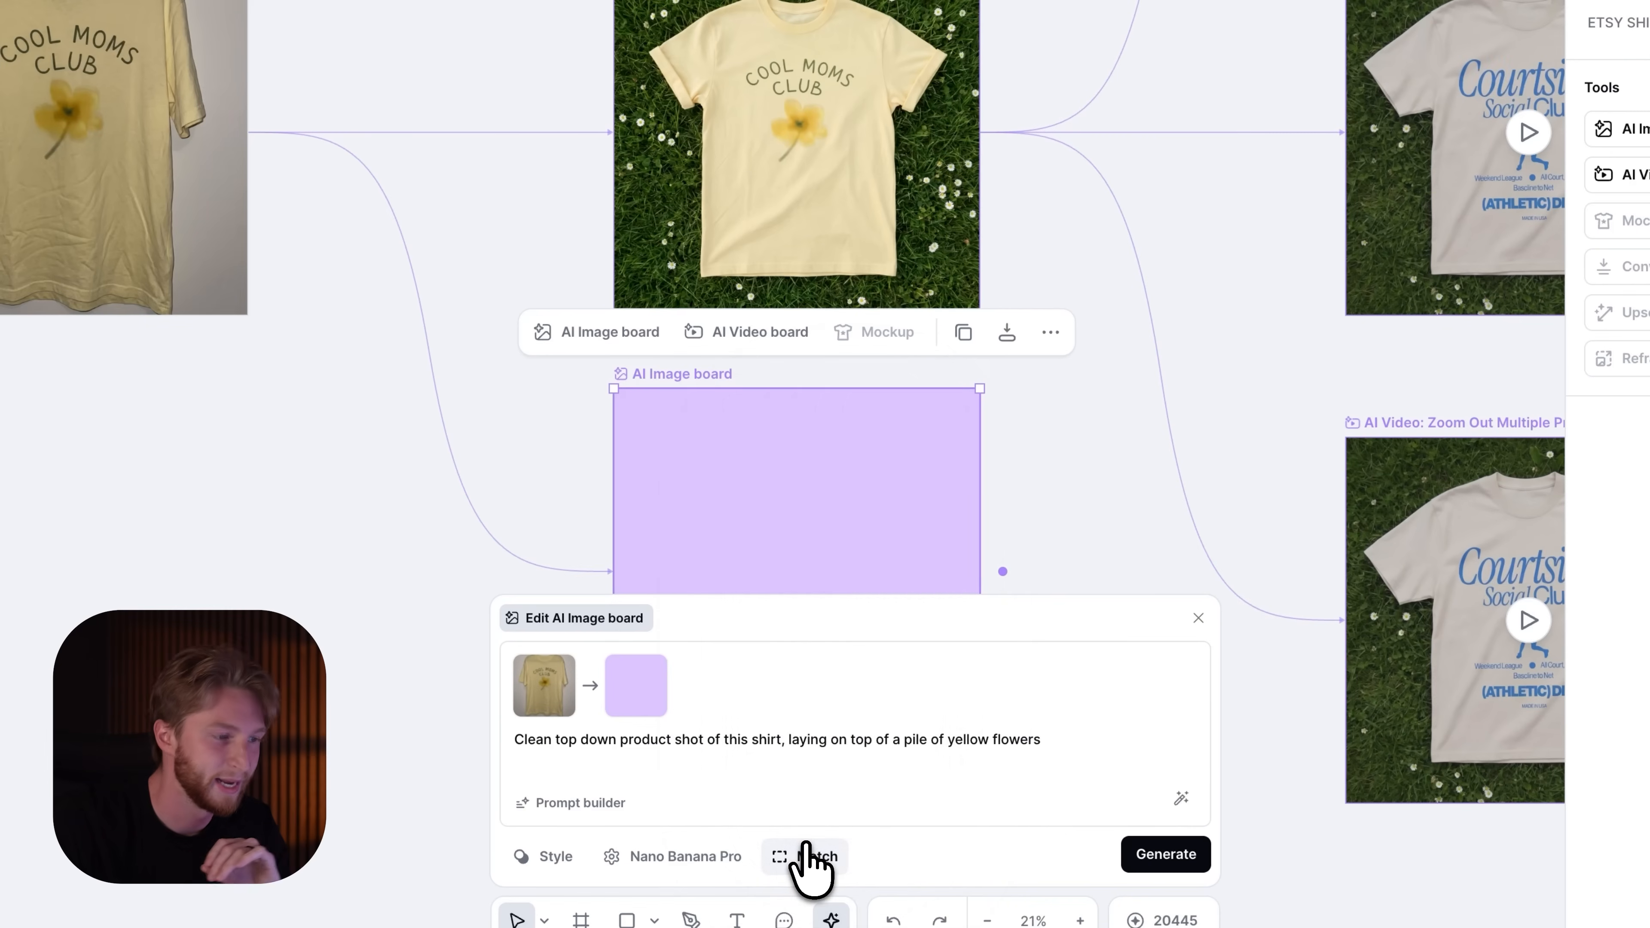
{"action": "left_click", "coordinate": [807, 857]}
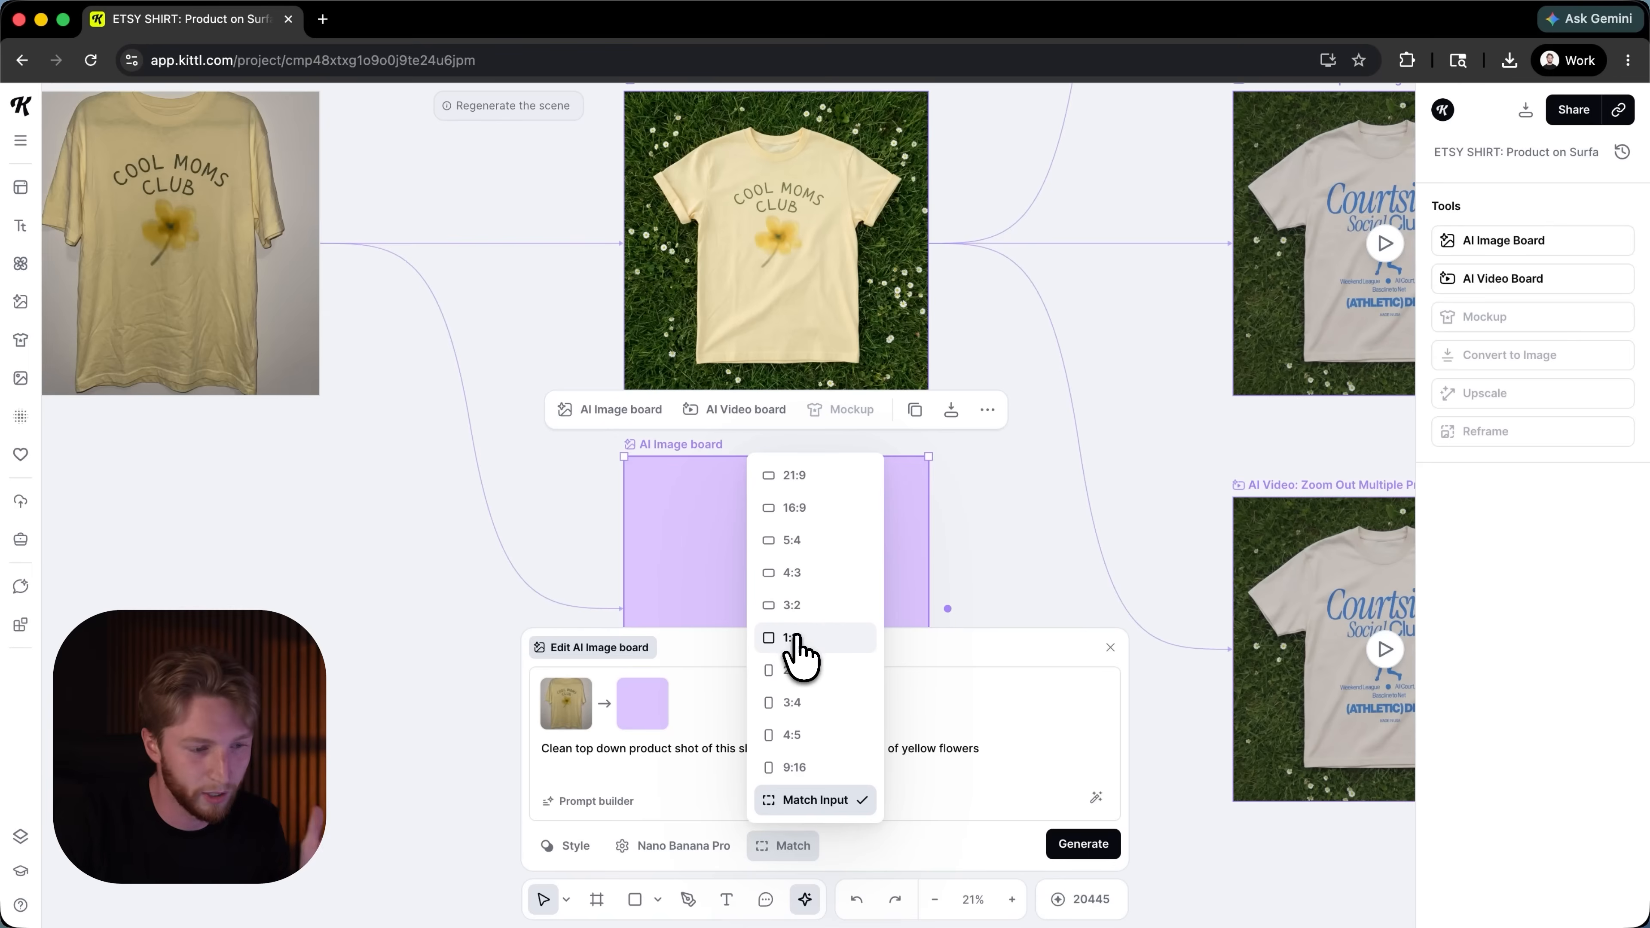
{"action": "left_click", "coordinate": [794, 638]}
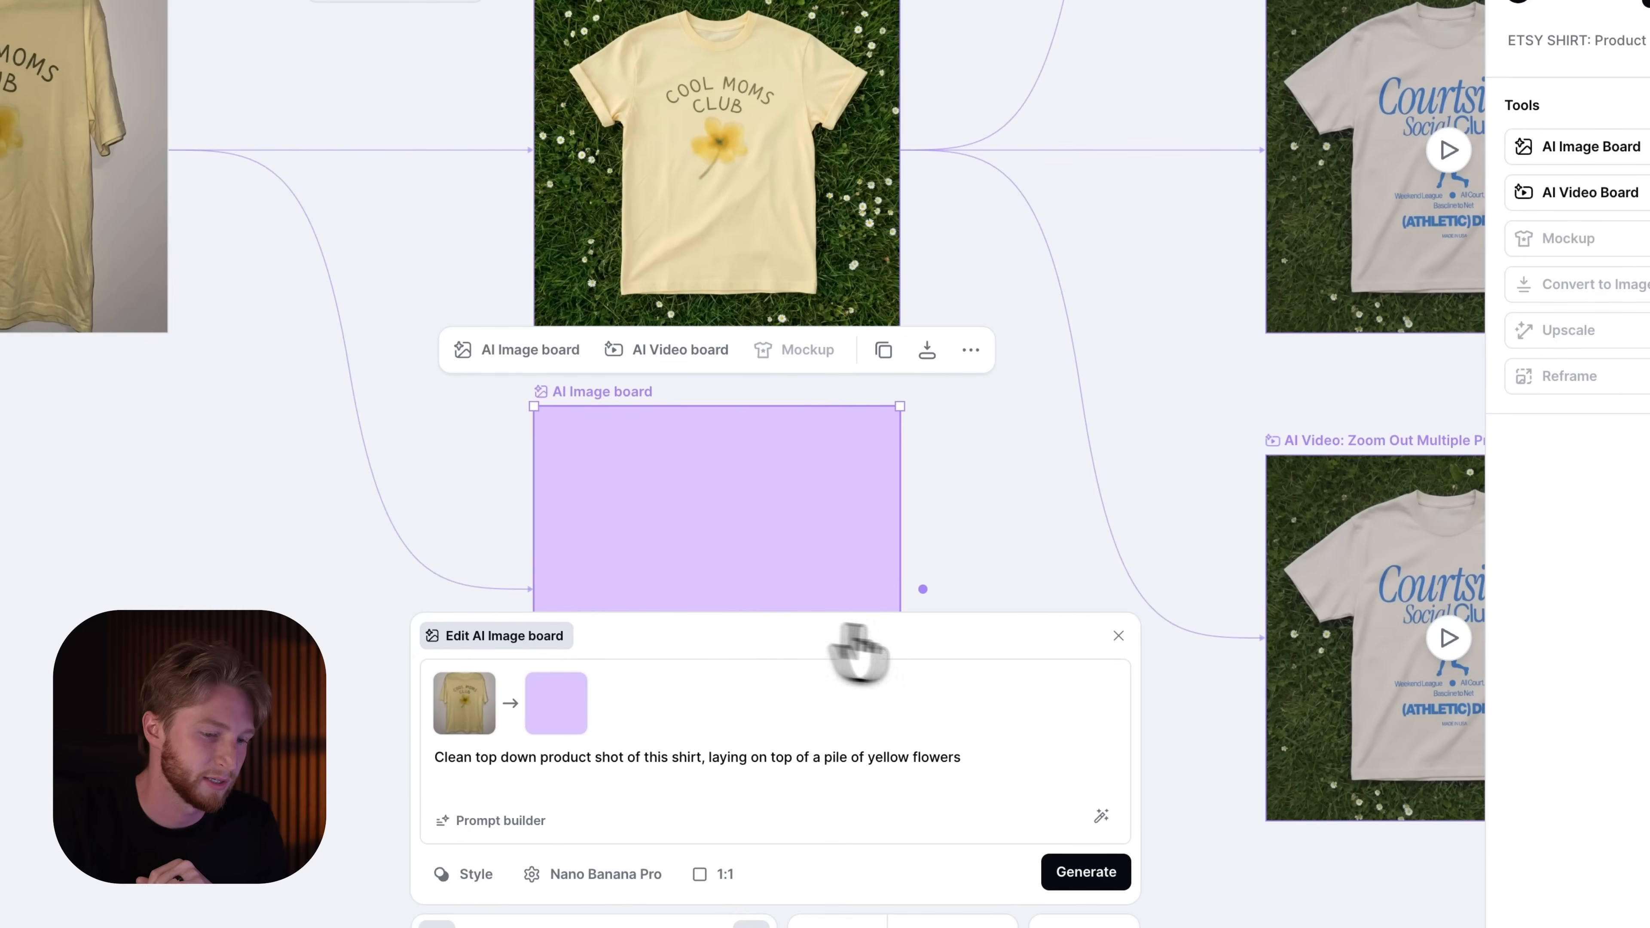
{"action": "left_click", "coordinate": [1093, 885]}
Step: Examine the Product in a Scene shirt, the connected video boards and the generated yellow flowers image up close
{"action": "scroll", "coordinate": [840, 431], "scroll_direction": "up", "scroll_amount": 3}
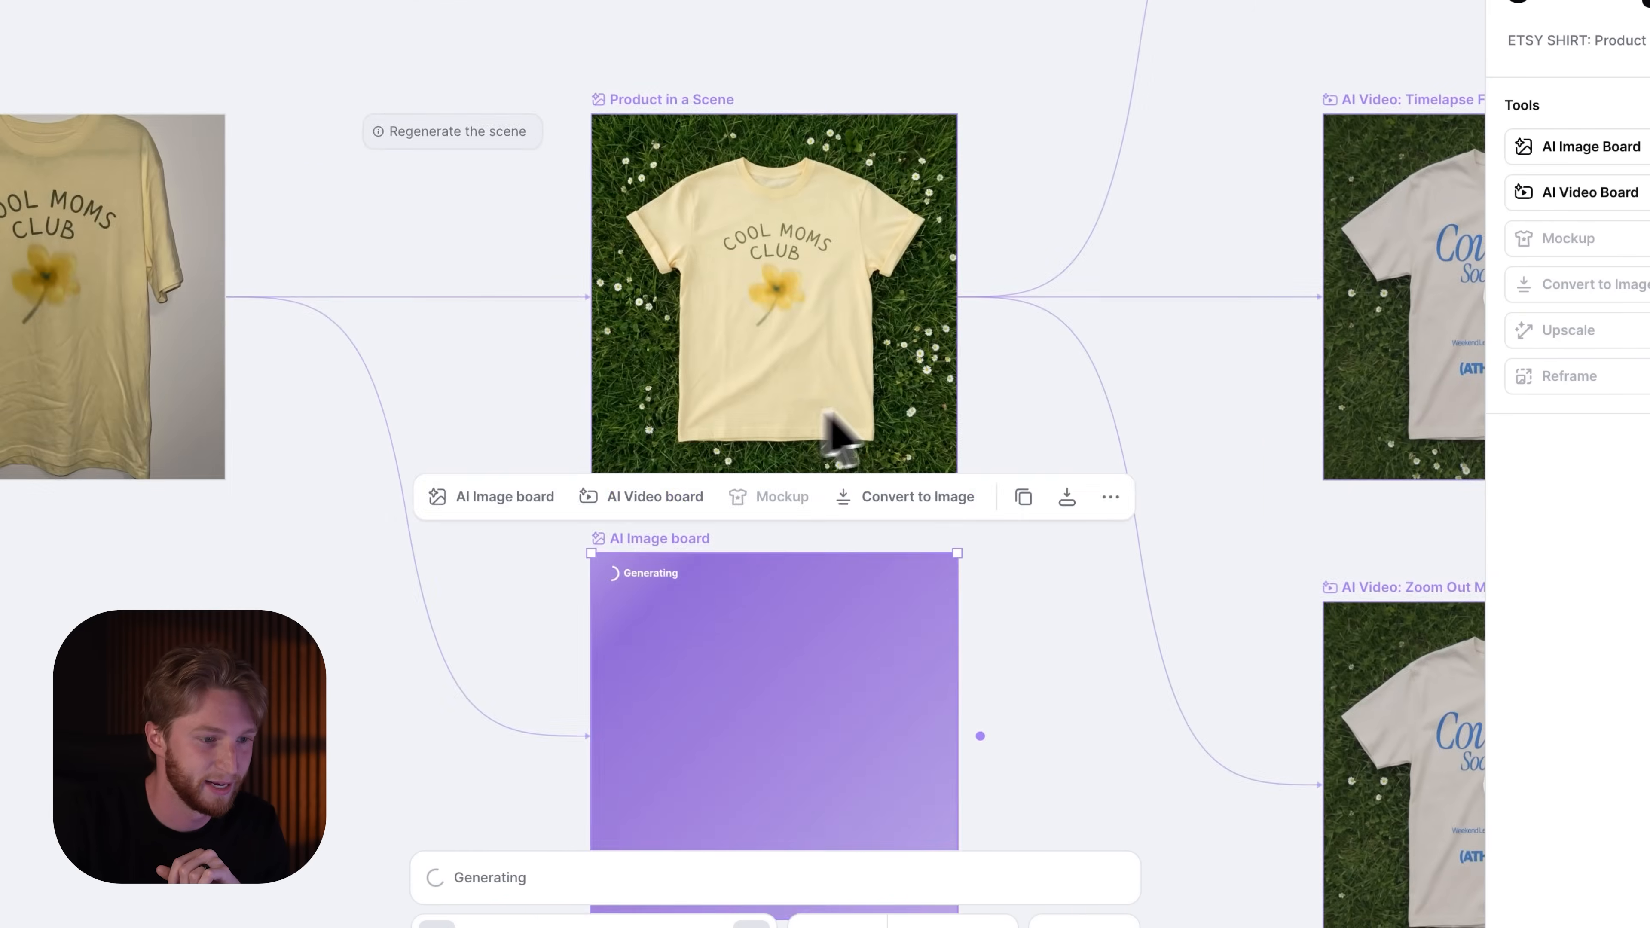
{"action": "scroll", "coordinate": [825, 174], "scroll_direction": "up", "scroll_amount": 5}
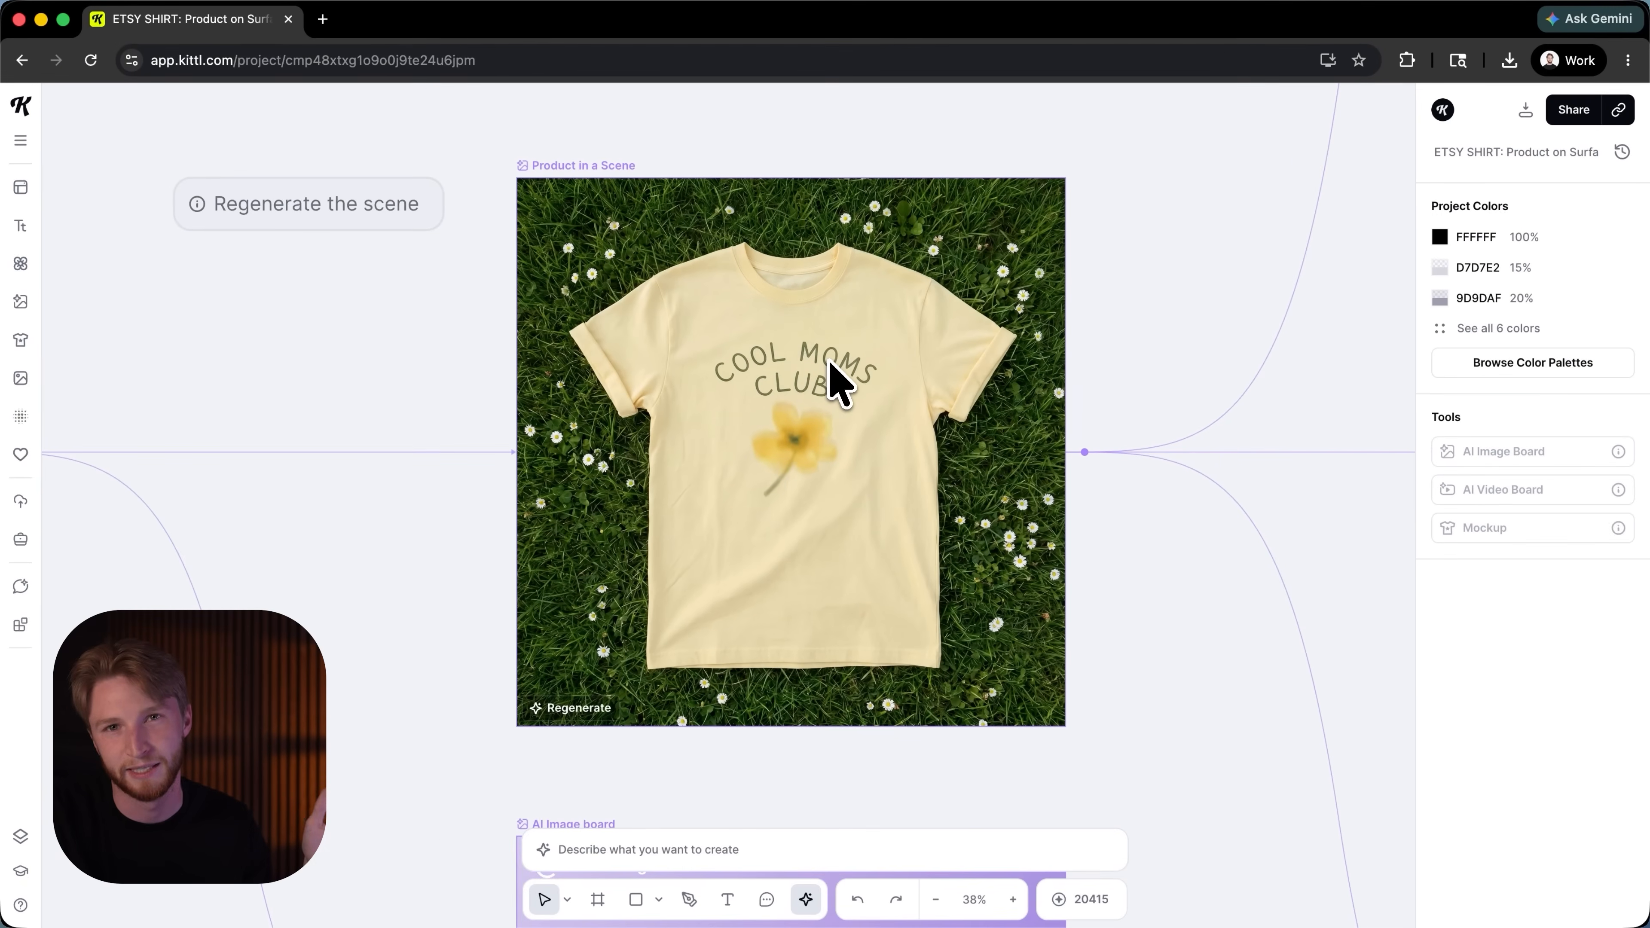
{"action": "scroll", "coordinate": [838, 384], "scroll_direction": "down", "scroll_amount": 3}
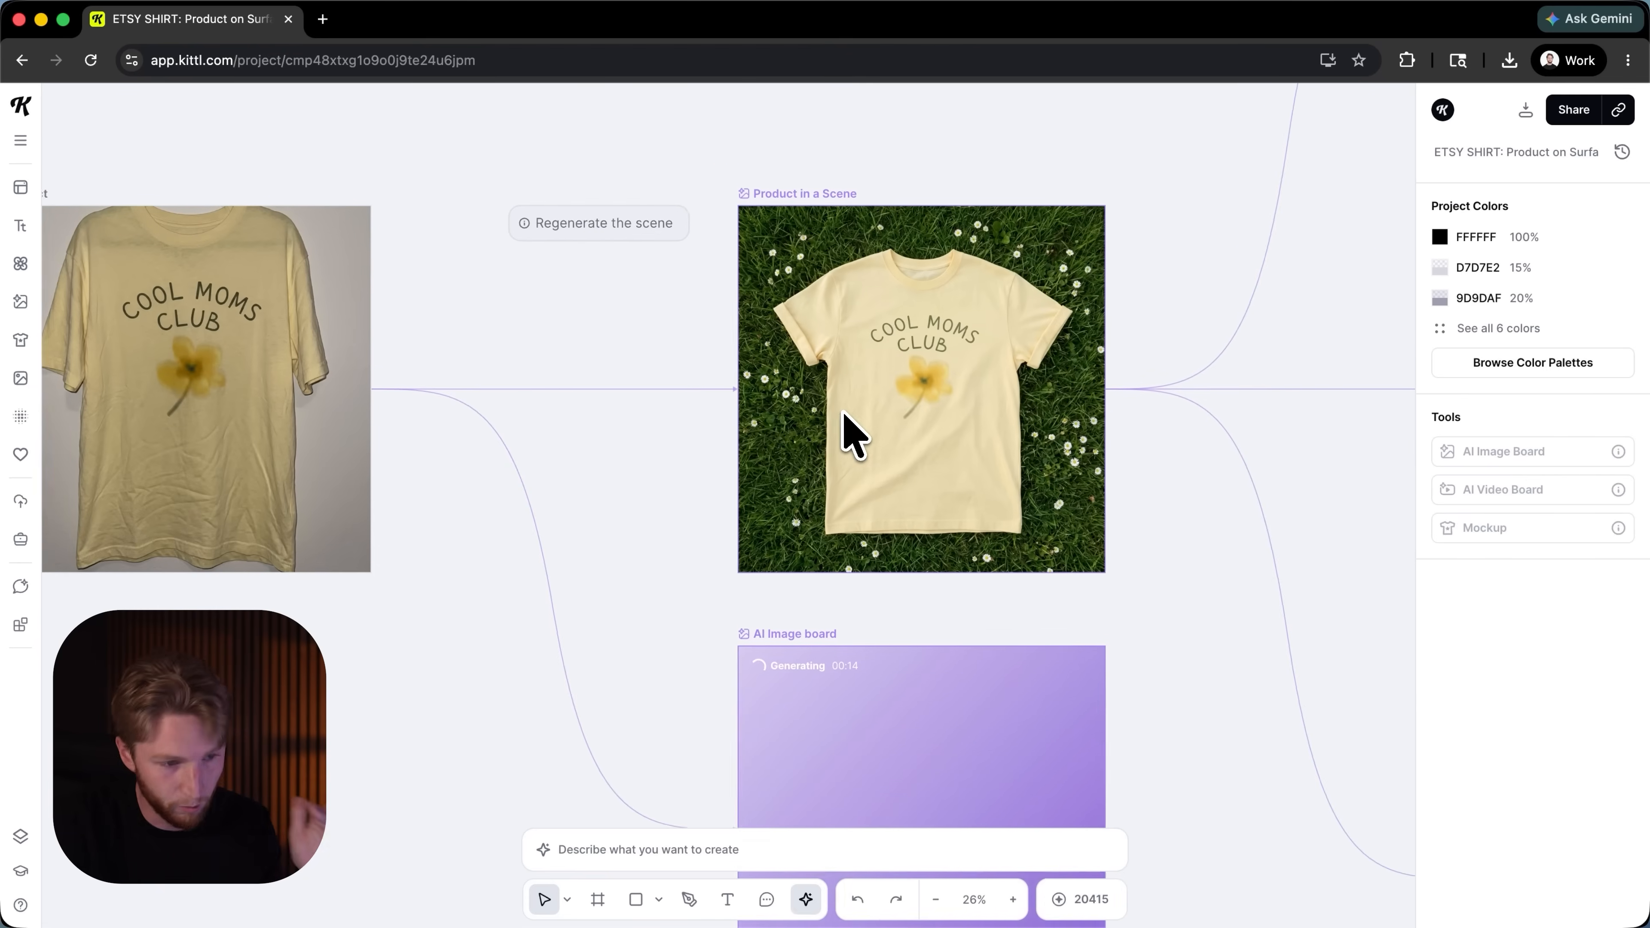
{"action": "scroll", "coordinate": [846, 428], "scroll_direction": "right", "scroll_amount": 10}
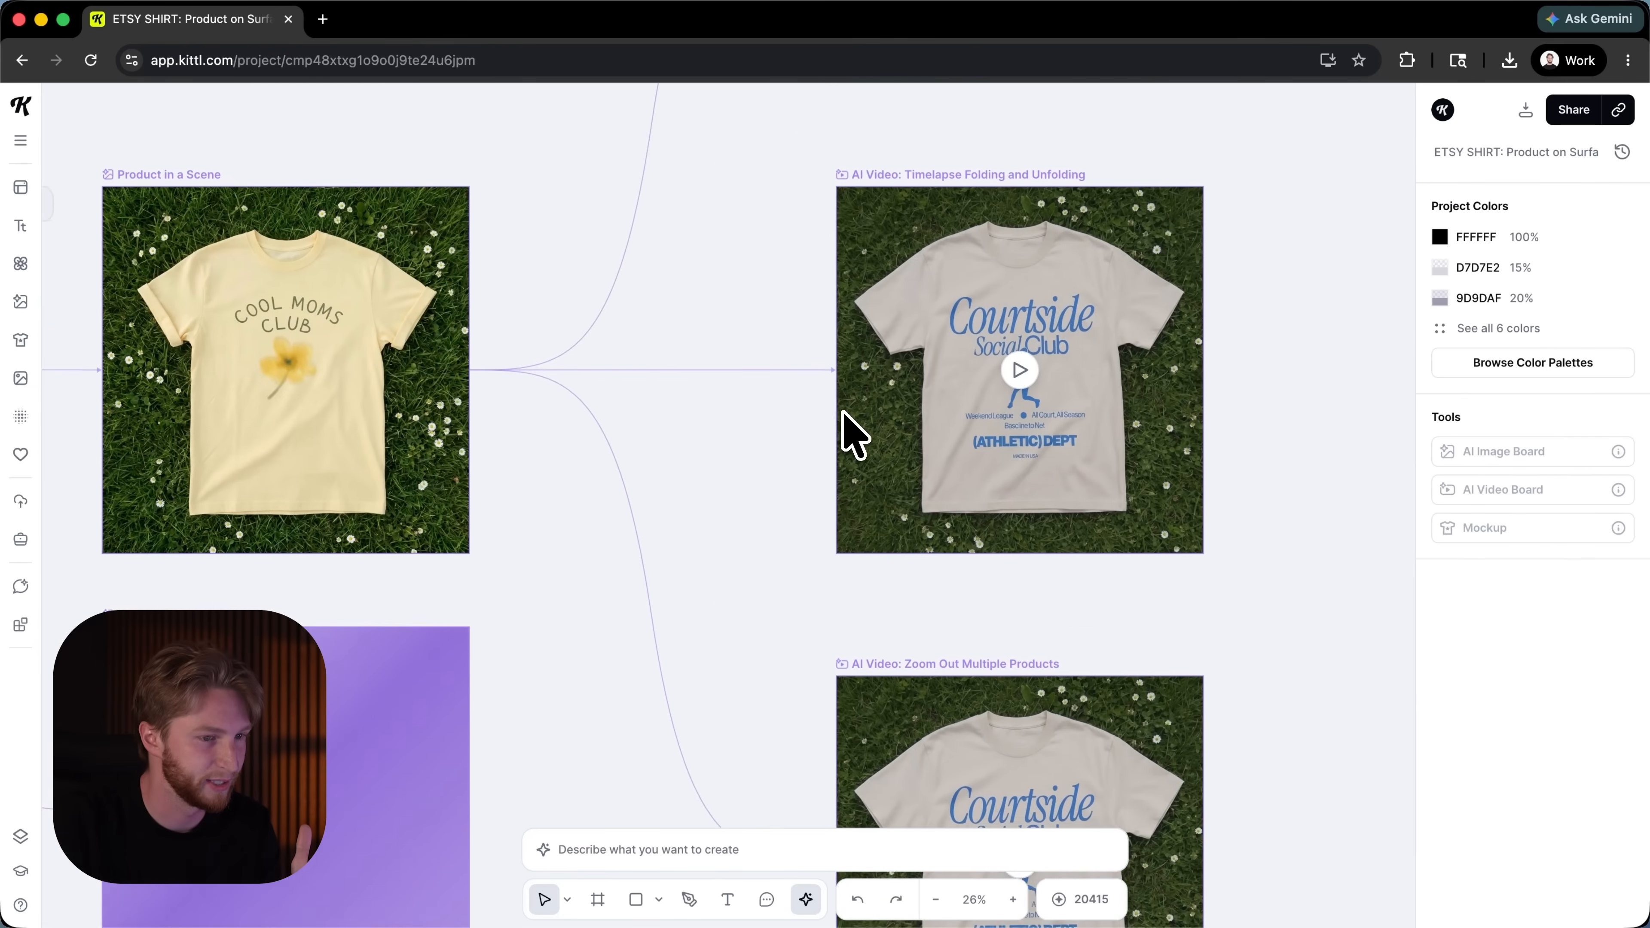
{"action": "scroll", "coordinate": [809, 543], "scroll_direction": "down", "scroll_amount": 5}
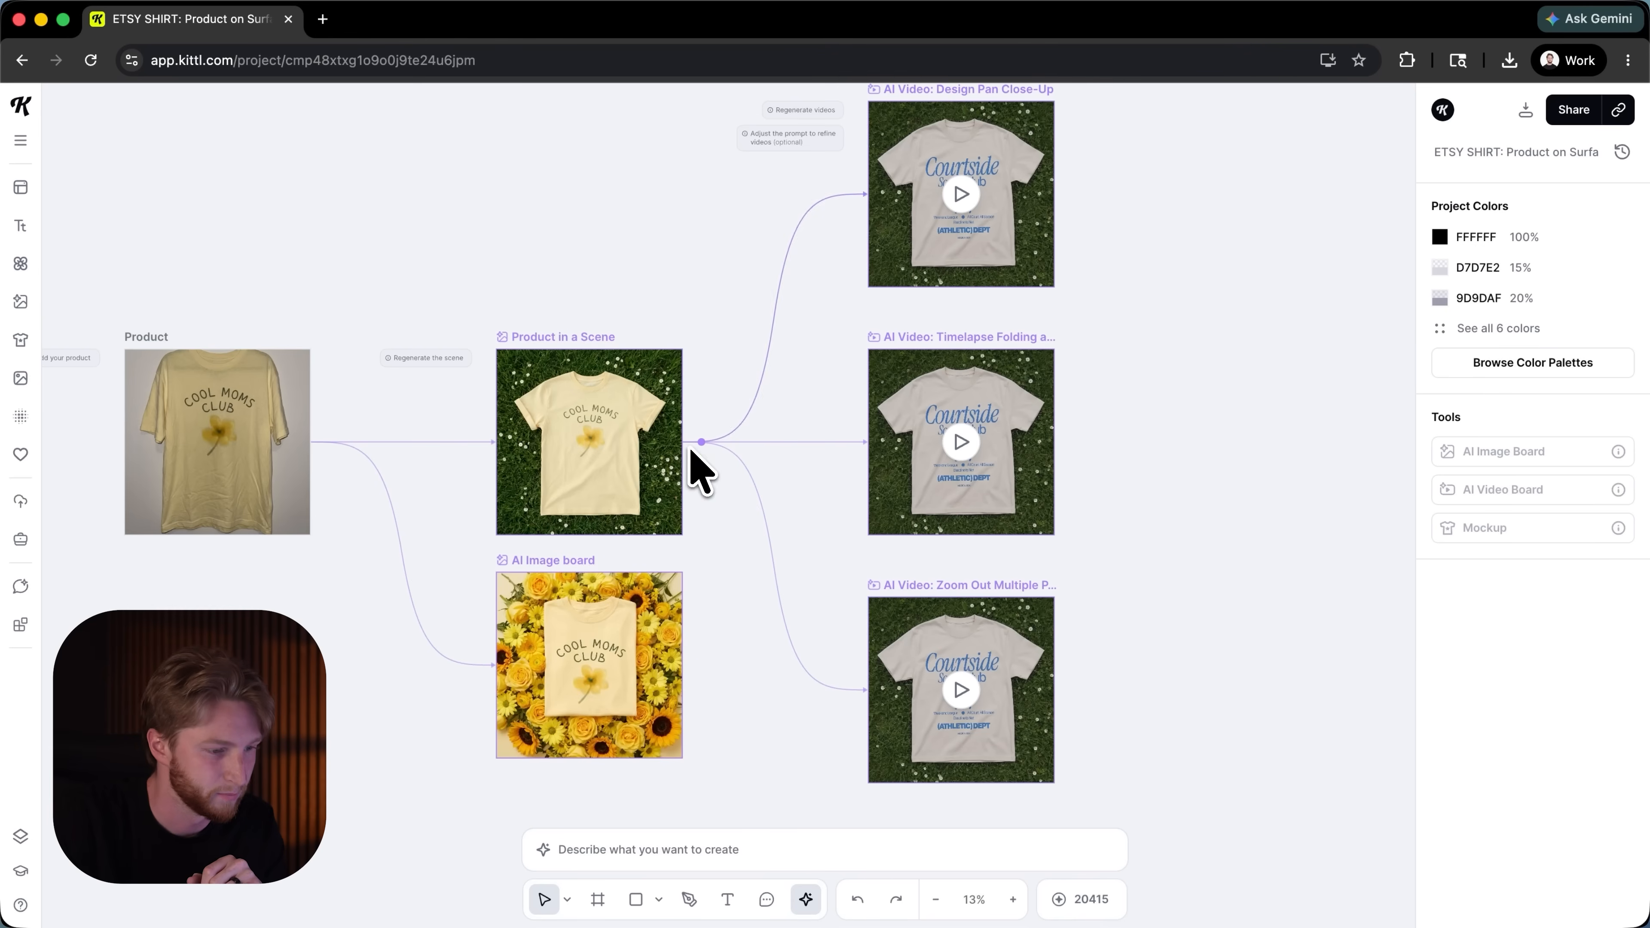
{"action": "scroll", "coordinate": [607, 674], "scroll_direction": "up", "scroll_amount": 5}
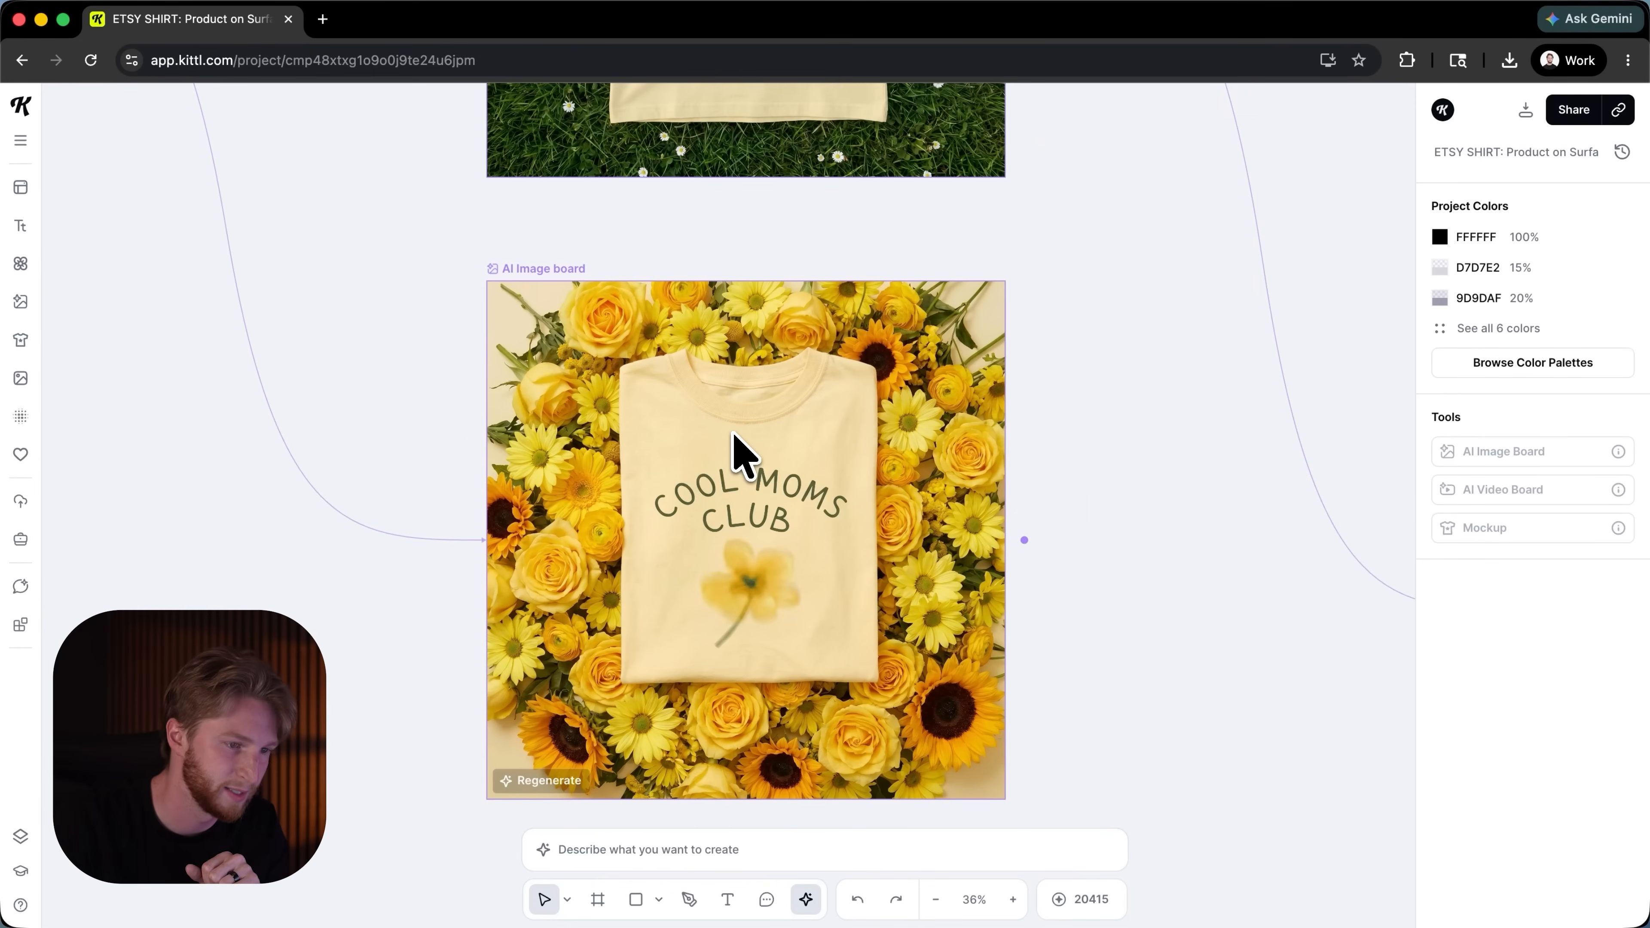
{"action": "scroll", "coordinate": [737, 449], "scroll_direction": "down", "scroll_amount": 2}
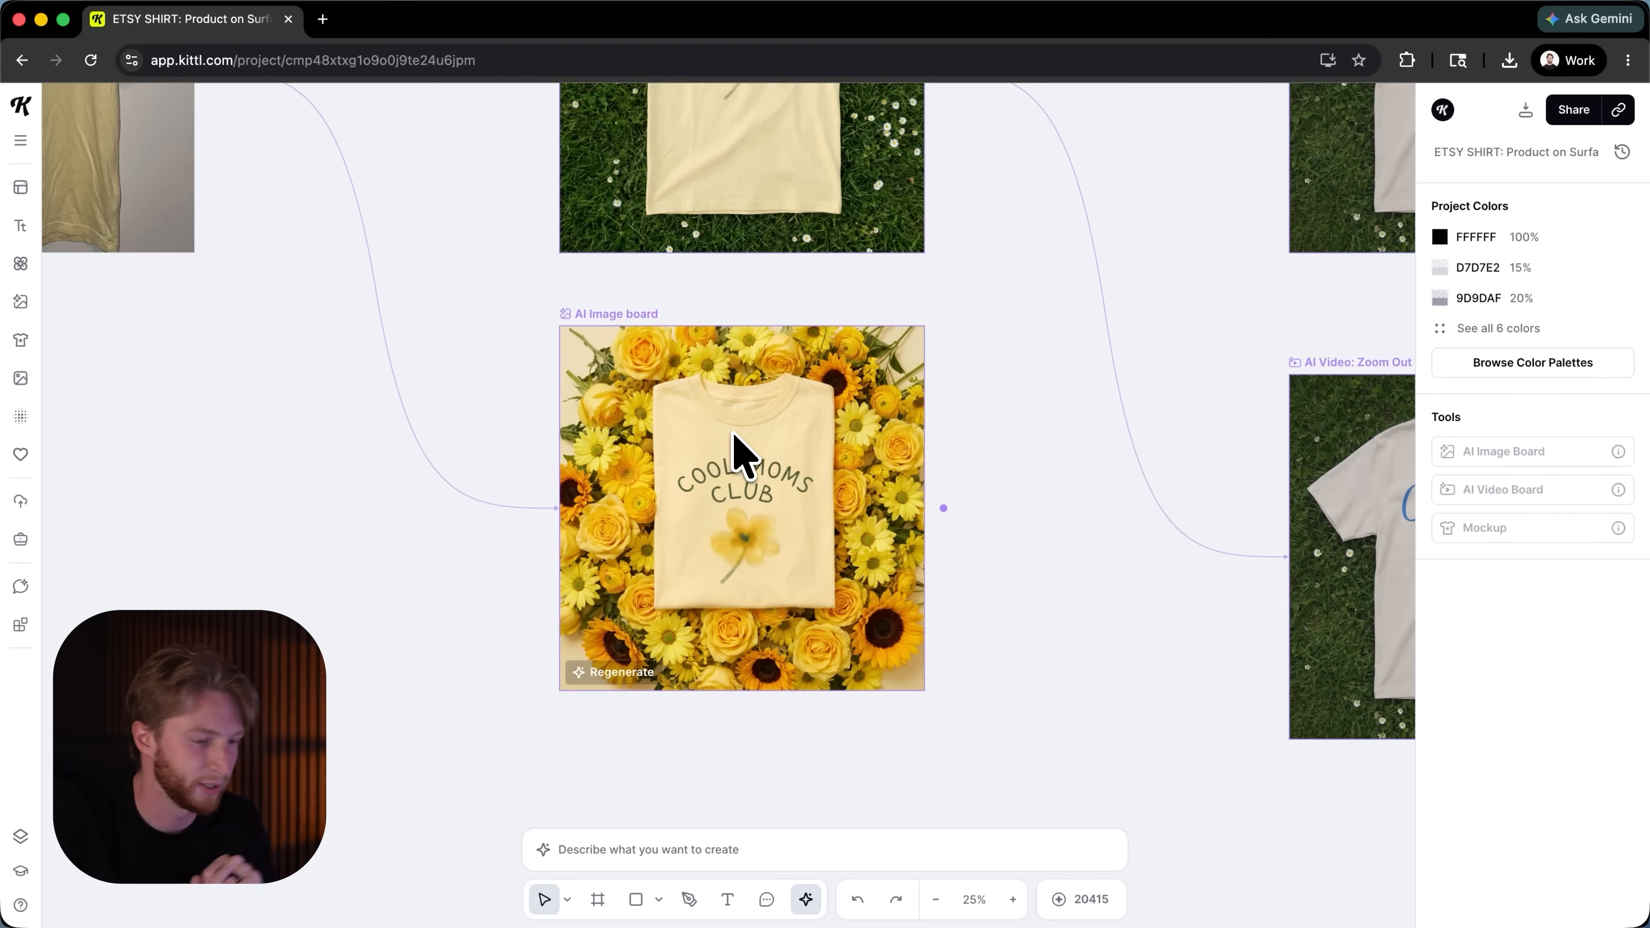
{"action": "scroll", "coordinate": [737, 450], "scroll_direction": "down", "scroll_amount": 2}
{"action": "scroll", "coordinate": [737, 450], "scroll_direction": "up", "scroll_amount": 5}
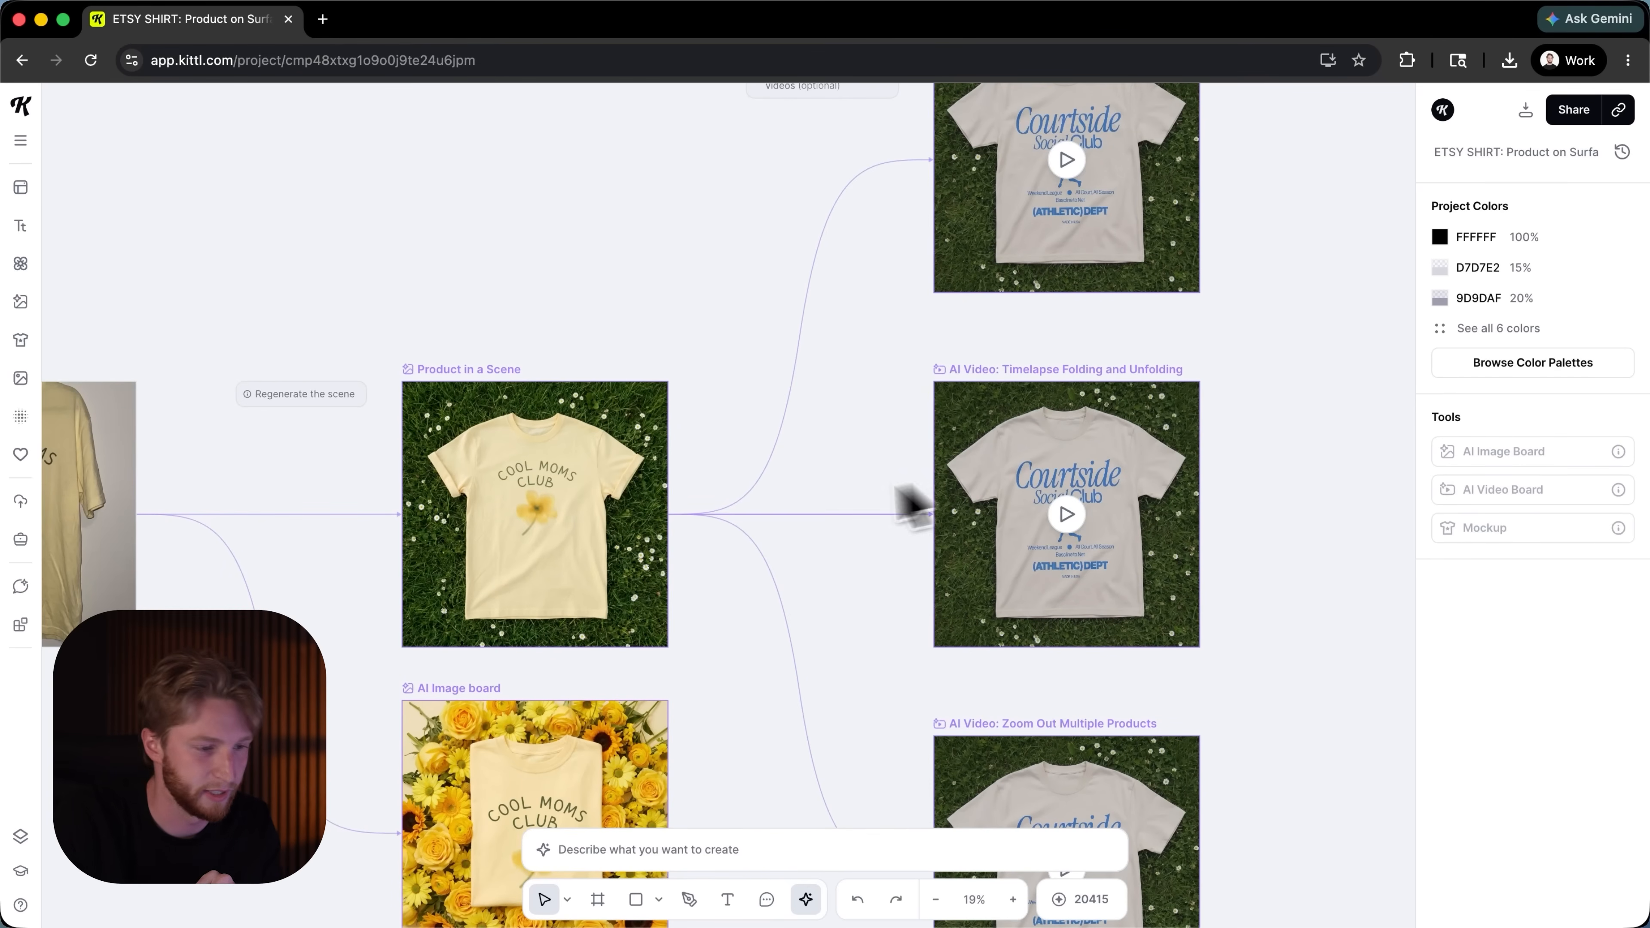
Step: Add an AI video board connected to the Product in a Scene board and look over its available video models
{"action": "left_click", "coordinate": [525, 401]}
{"action": "left_click", "coordinate": [686, 513]}
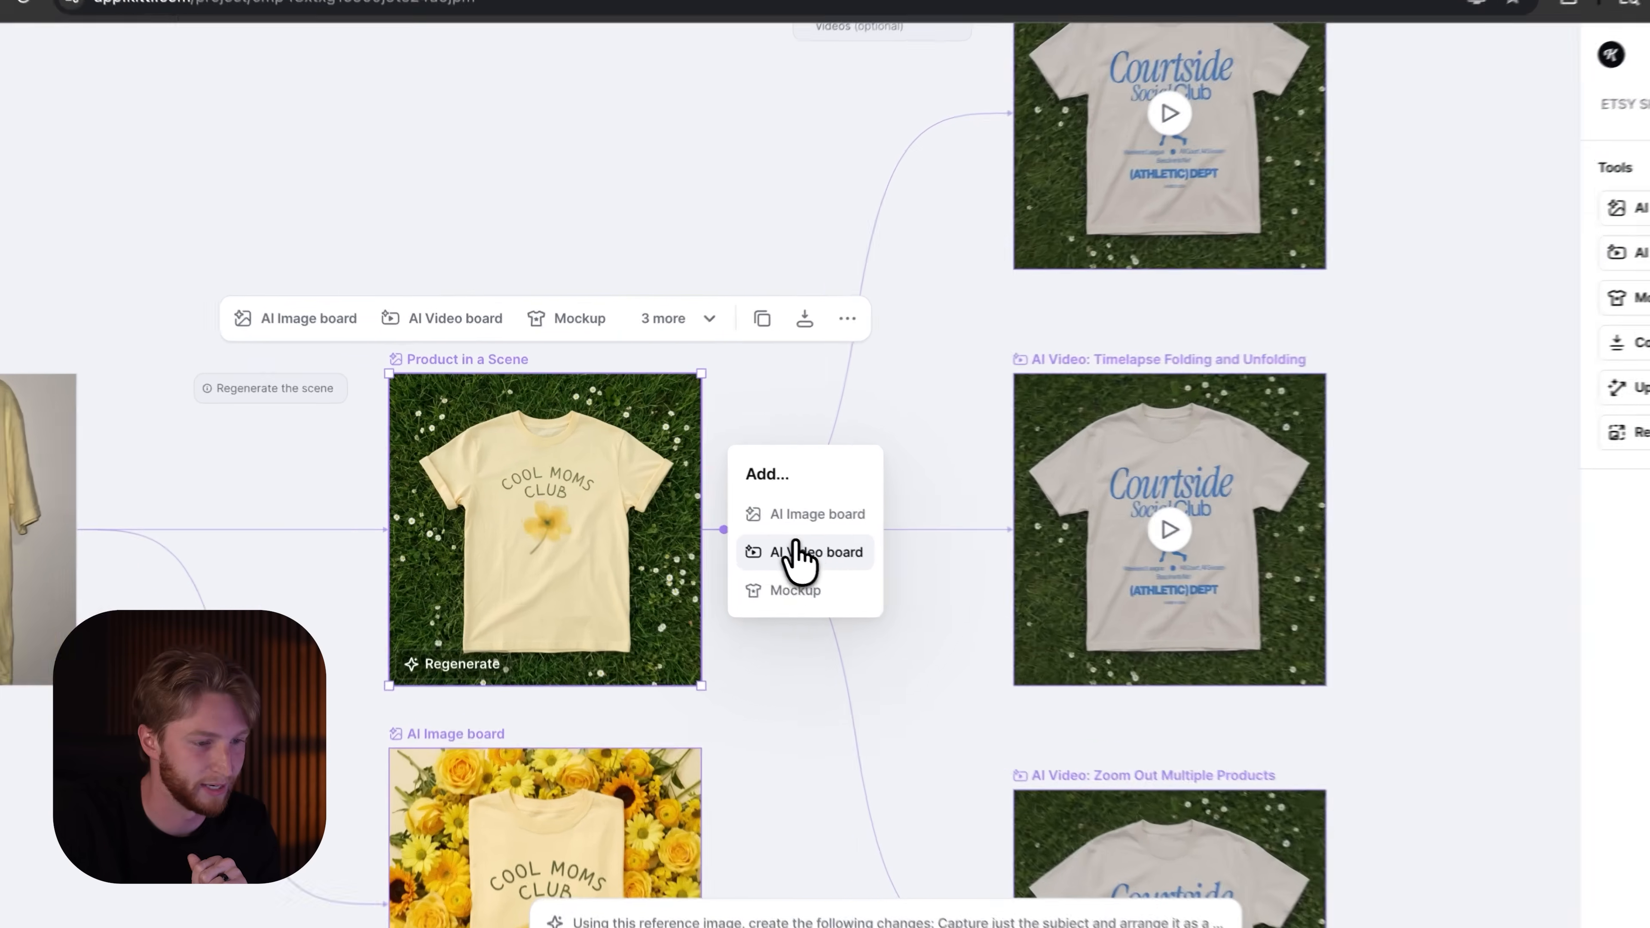
{"action": "left_click", "coordinate": [753, 533]}
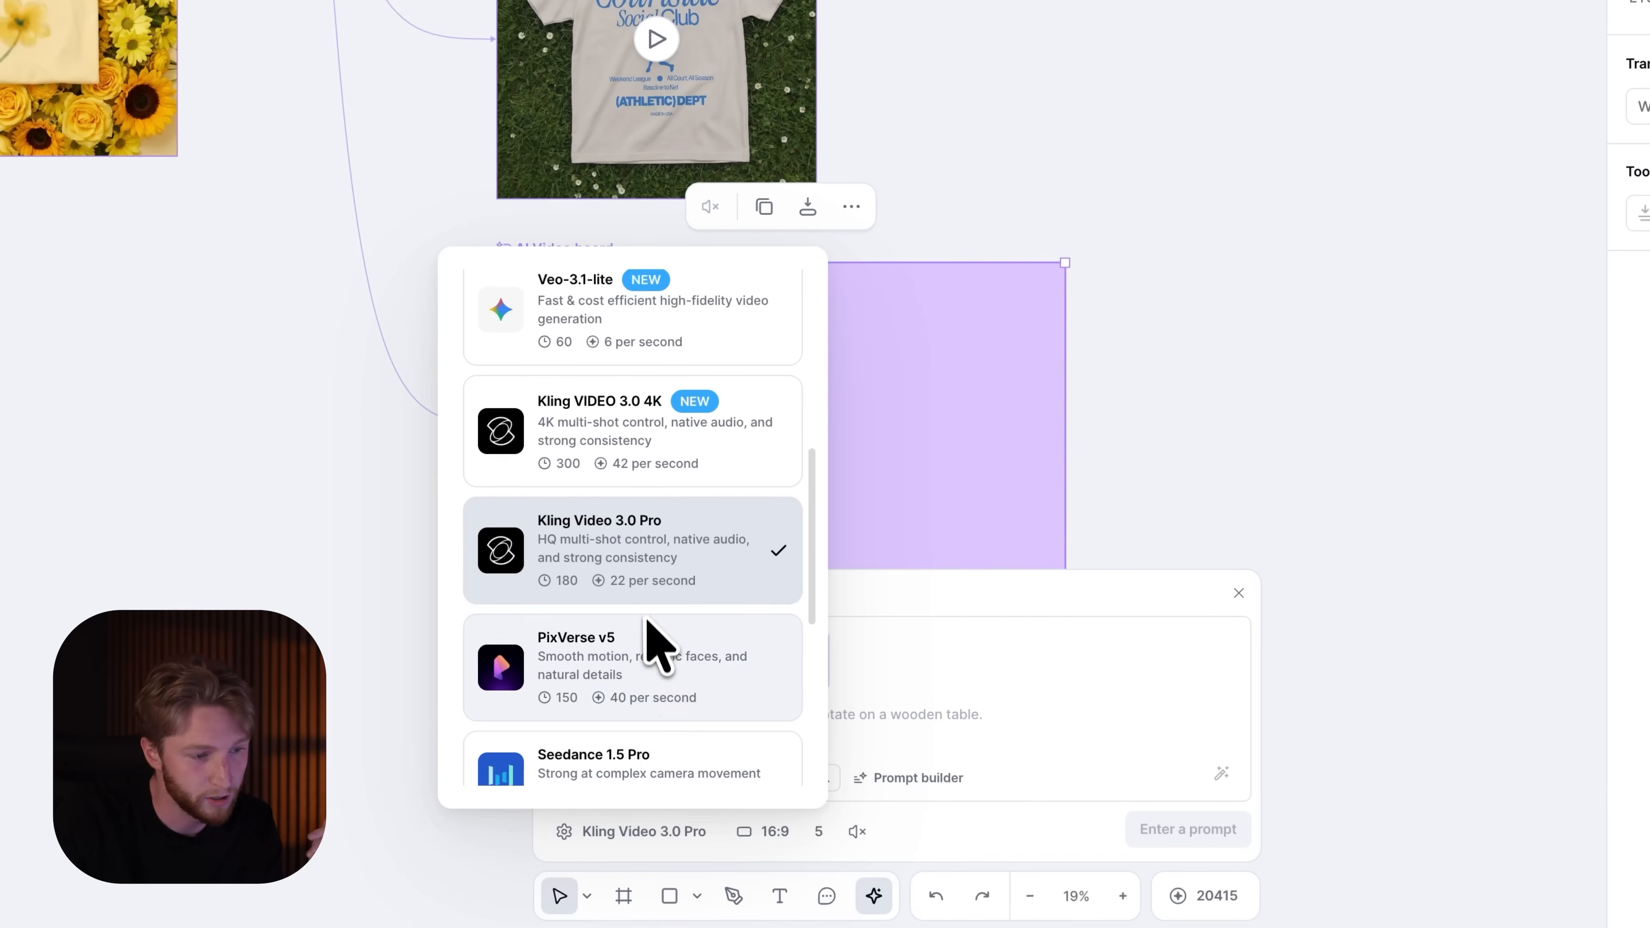
{"action": "scroll", "coordinate": [675, 618], "scroll_direction": "up", "scroll_amount": 3}
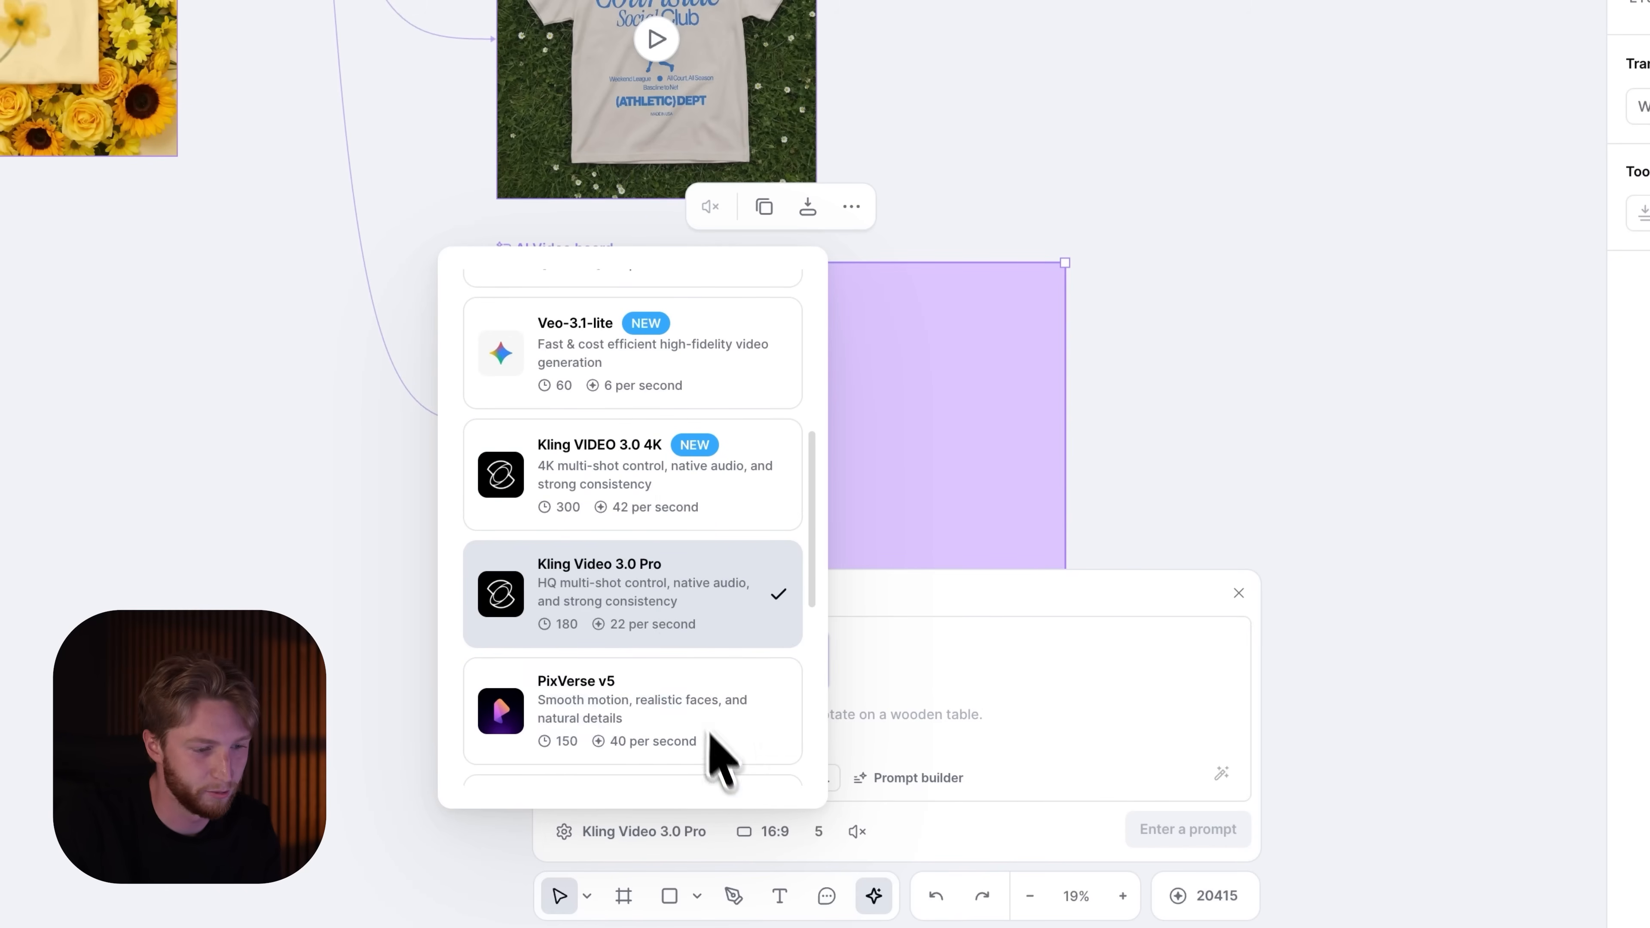
Step: Set the new video board's aspect ratio to 1:1 and view the available clip durations
{"action": "left_click", "coordinate": [778, 833]}
{"action": "left_click", "coordinate": [778, 733]}
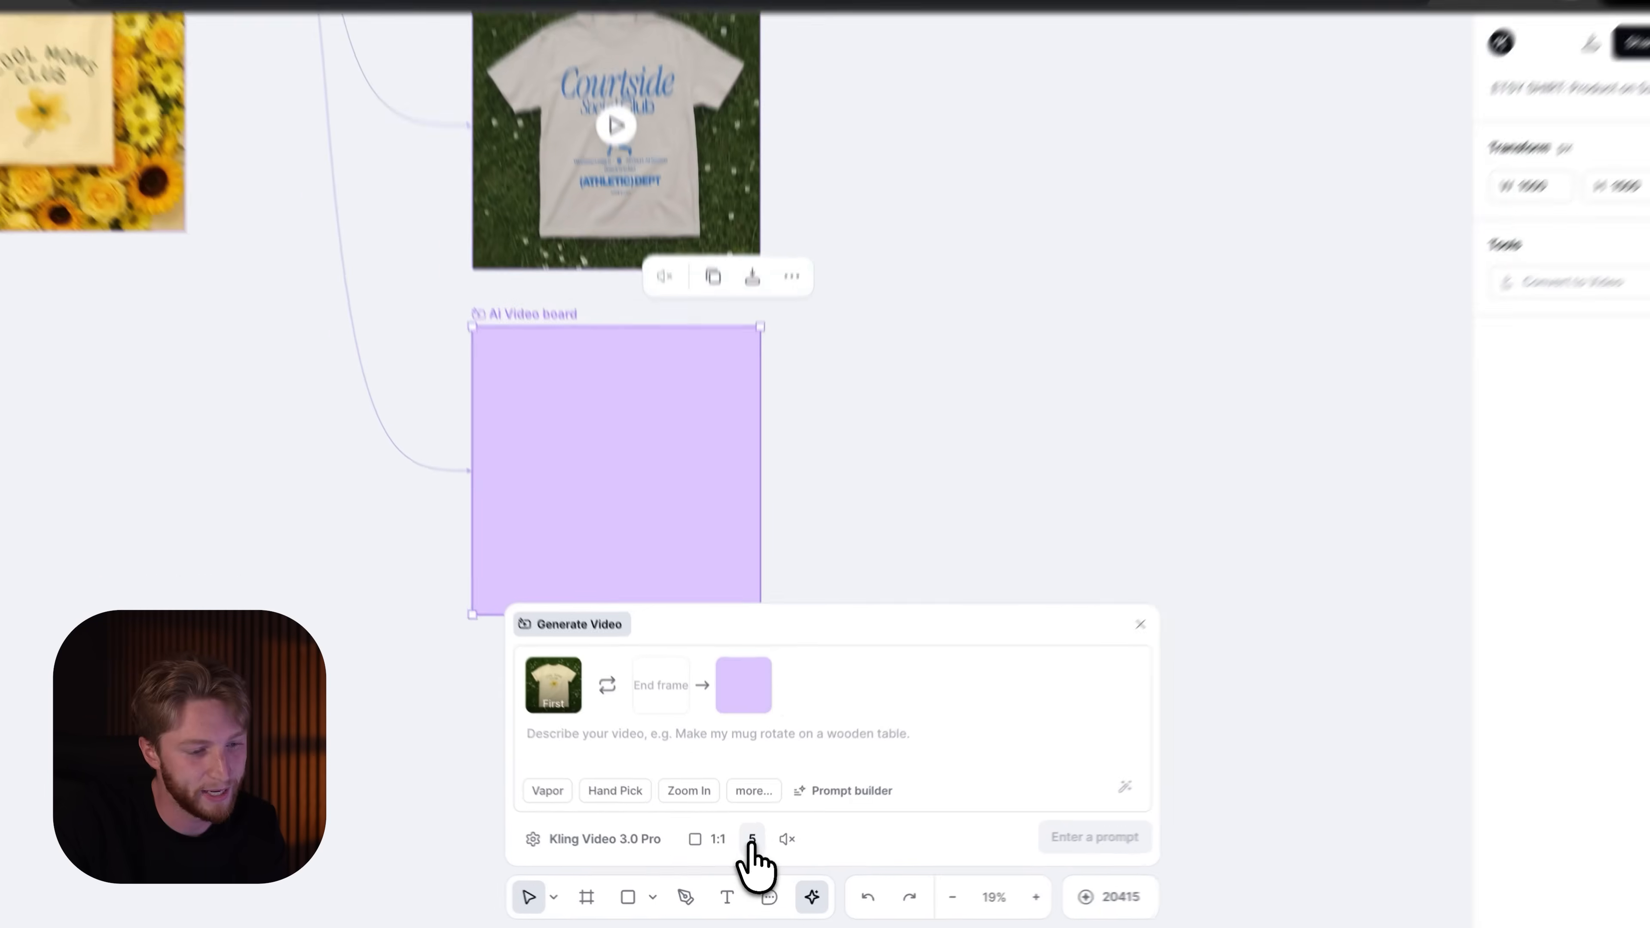
{"action": "left_click", "coordinate": [737, 845]}
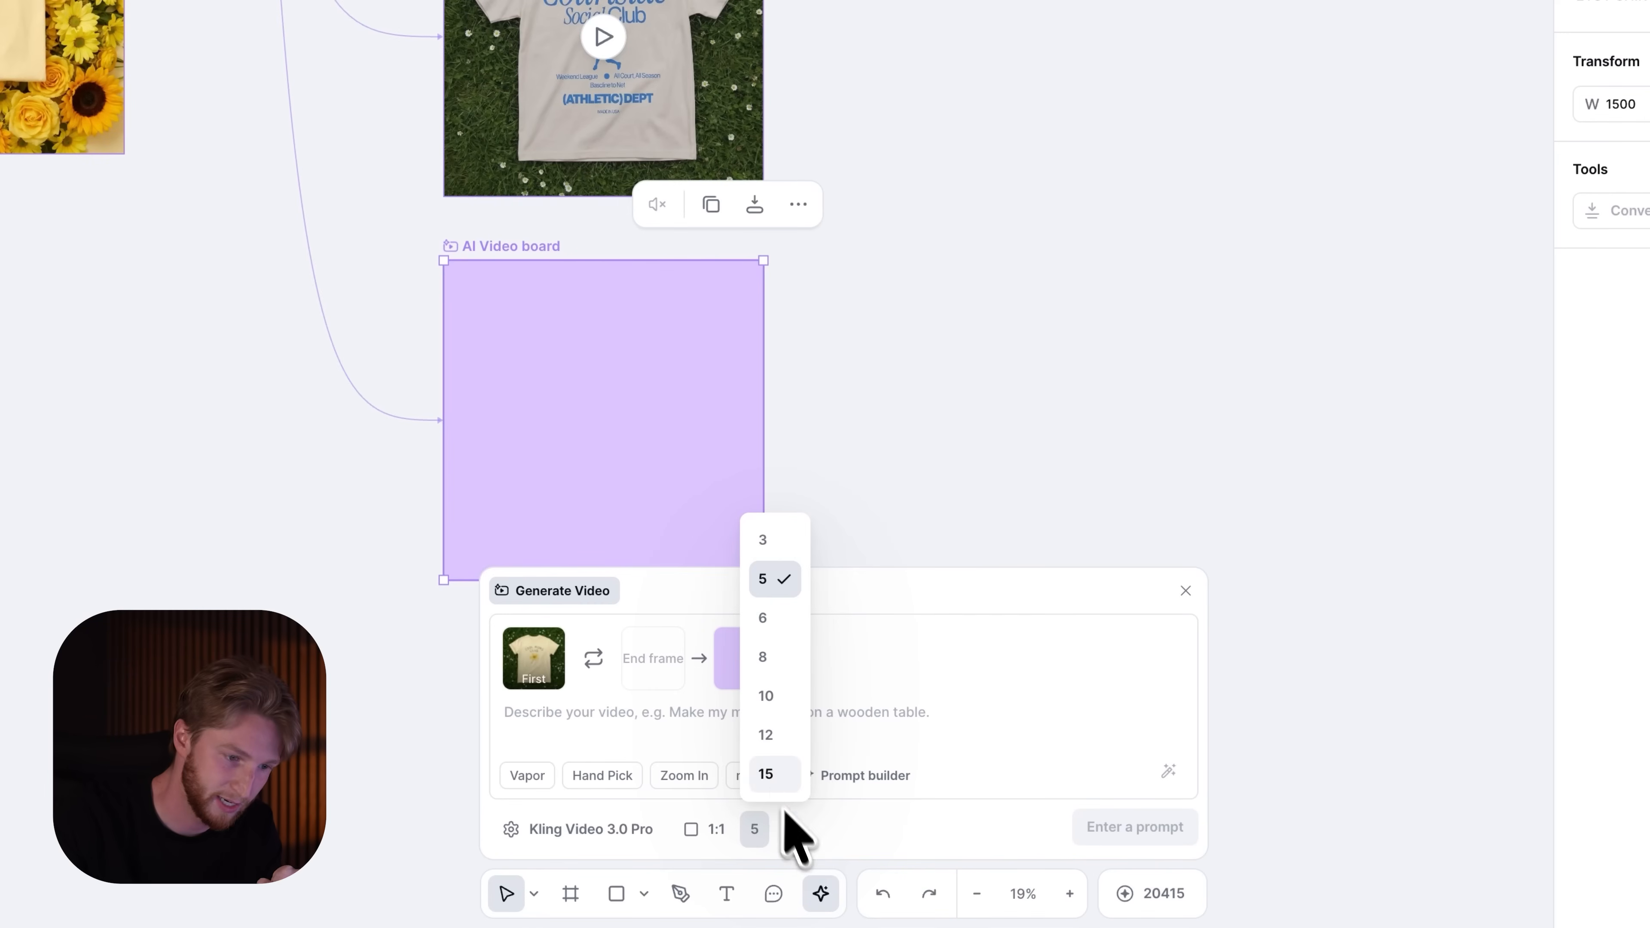
{"action": "mouse_move", "coordinate": [793, 835]}
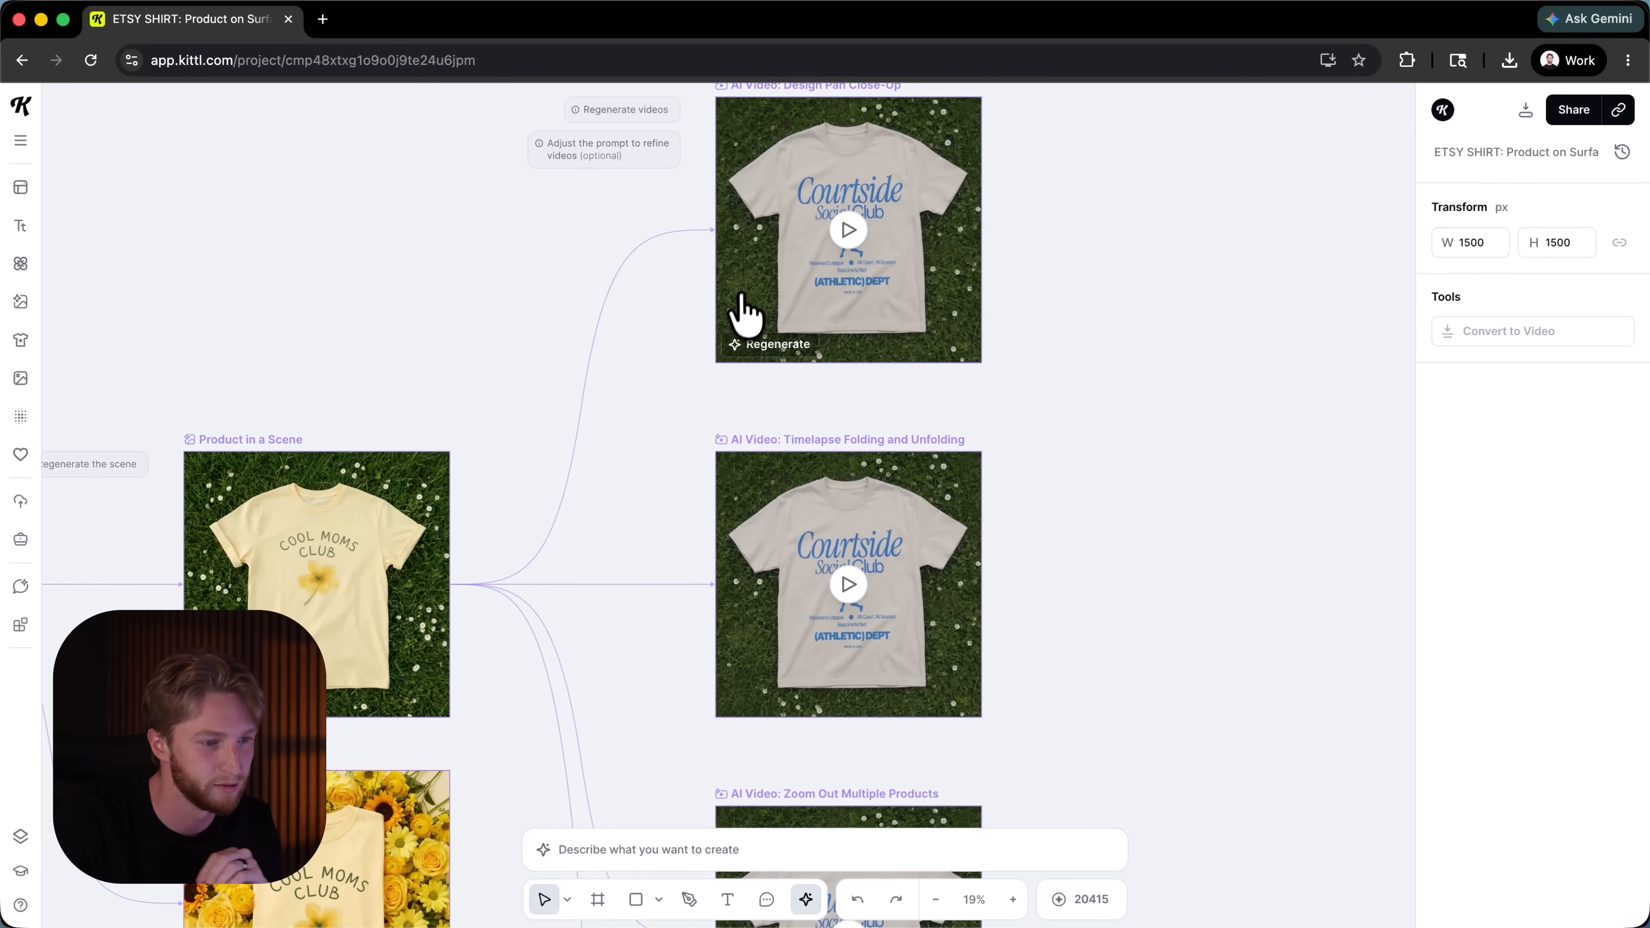
Step: Review the camera movement prompt of the Design Pan Close-Up video board and close its editor
{"action": "left_click", "coordinate": [805, 114]}
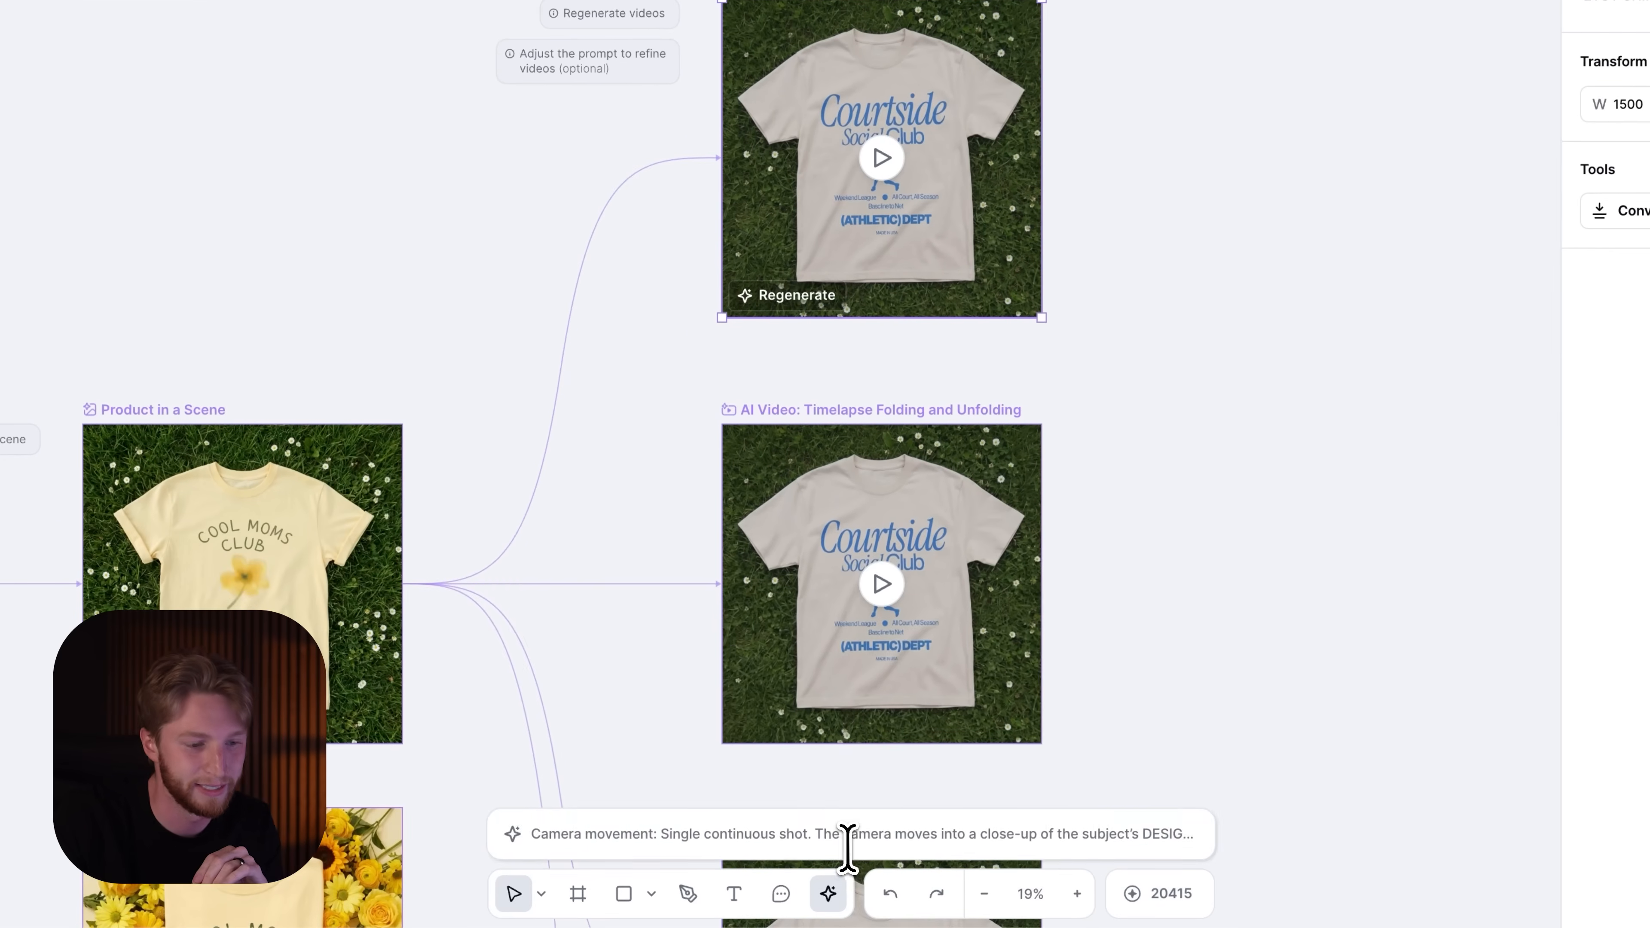
{"action": "left_click", "coordinate": [848, 845]}
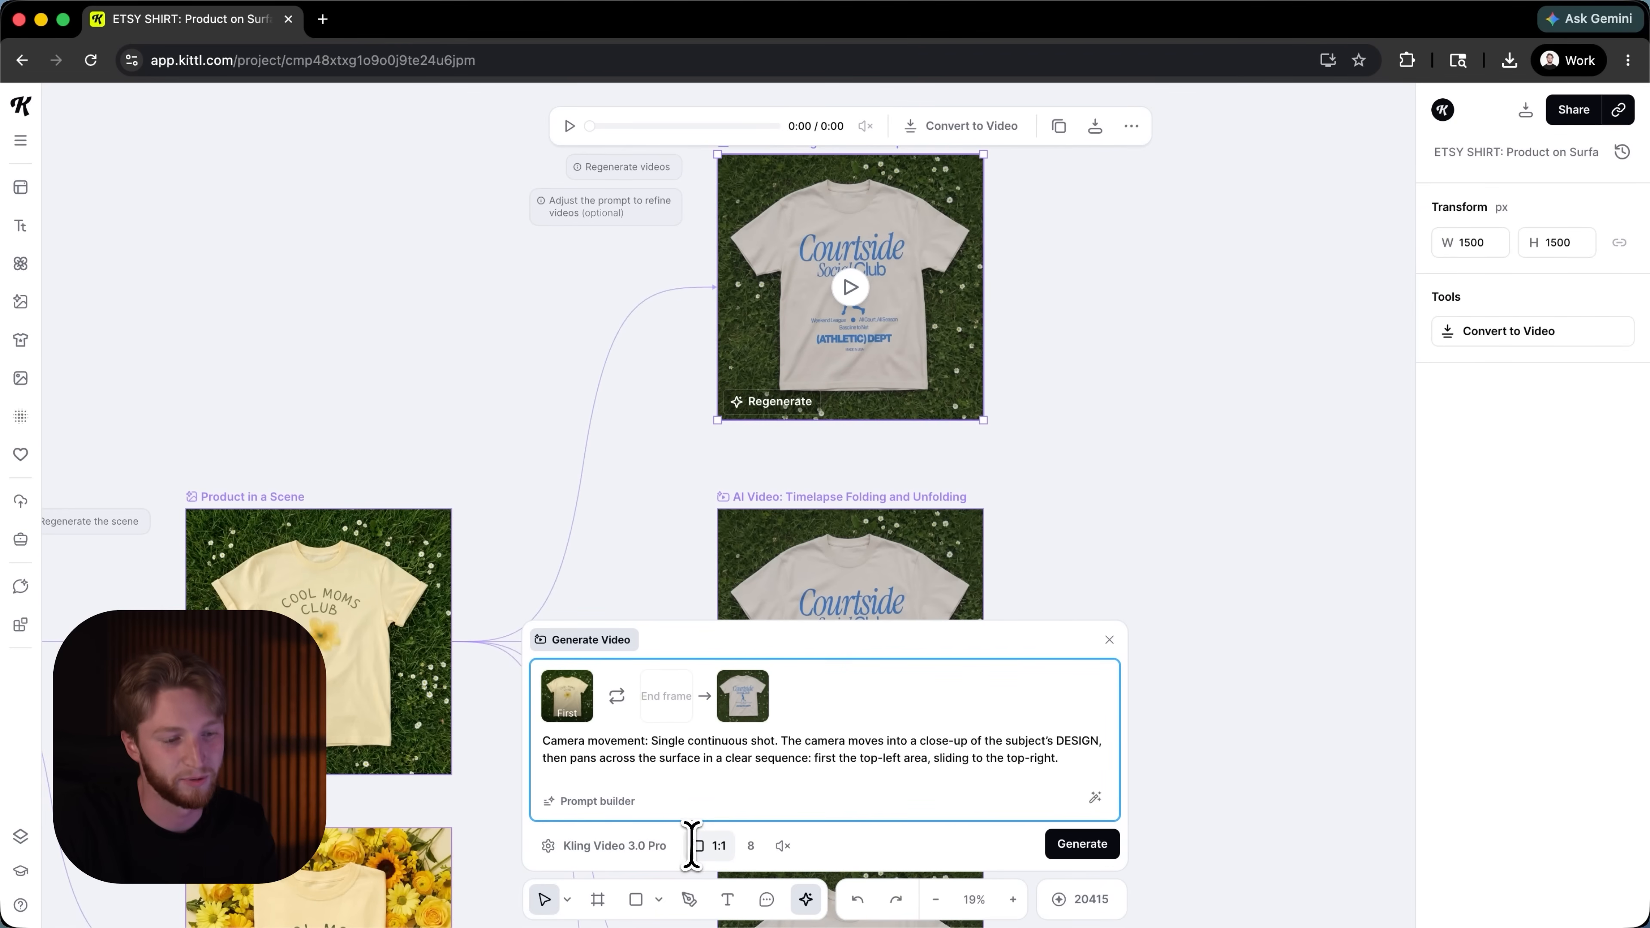
{"action": "left_click", "coordinate": [1108, 640]}
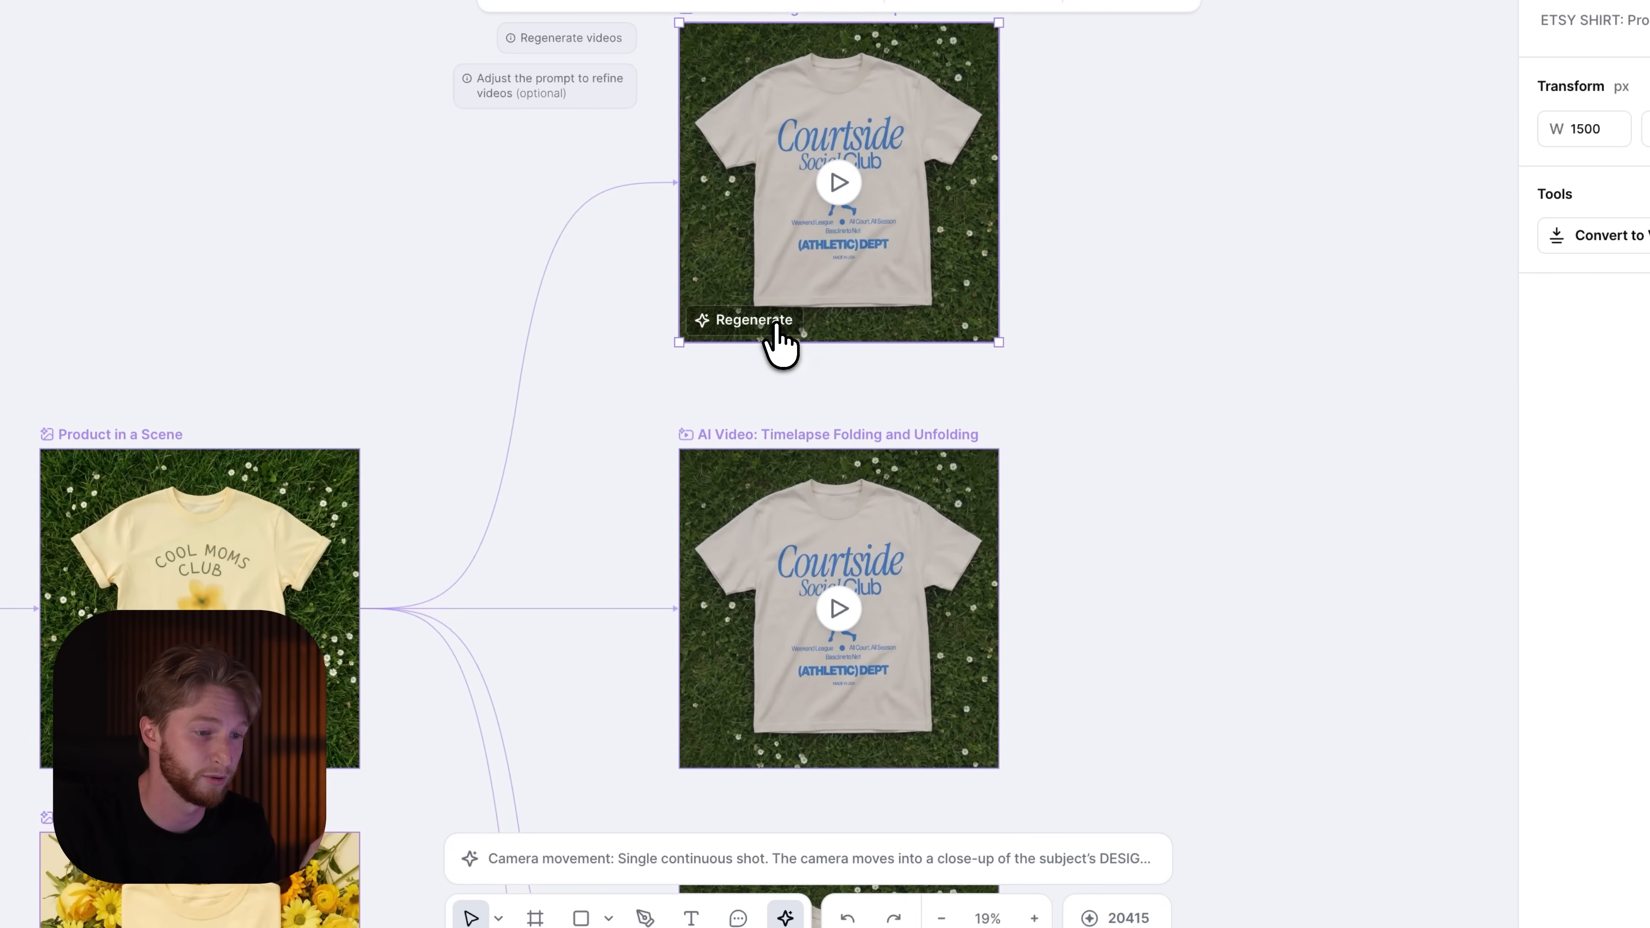
Step: Regenerate the Design Pan Close-Up, Timelapse Folding and Unfolding, and Zoom Out Multiple Products videos with the yellow shirt
{"action": "left_click", "coordinate": [776, 321]}
{"action": "scroll", "coordinate": [773, 435], "scroll_direction": "down", "scroll_amount": 3}
{"action": "left_click", "coordinate": [792, 588]}
{"action": "scroll", "coordinate": [799, 608], "scroll_direction": "down", "scroll_amount": 6}
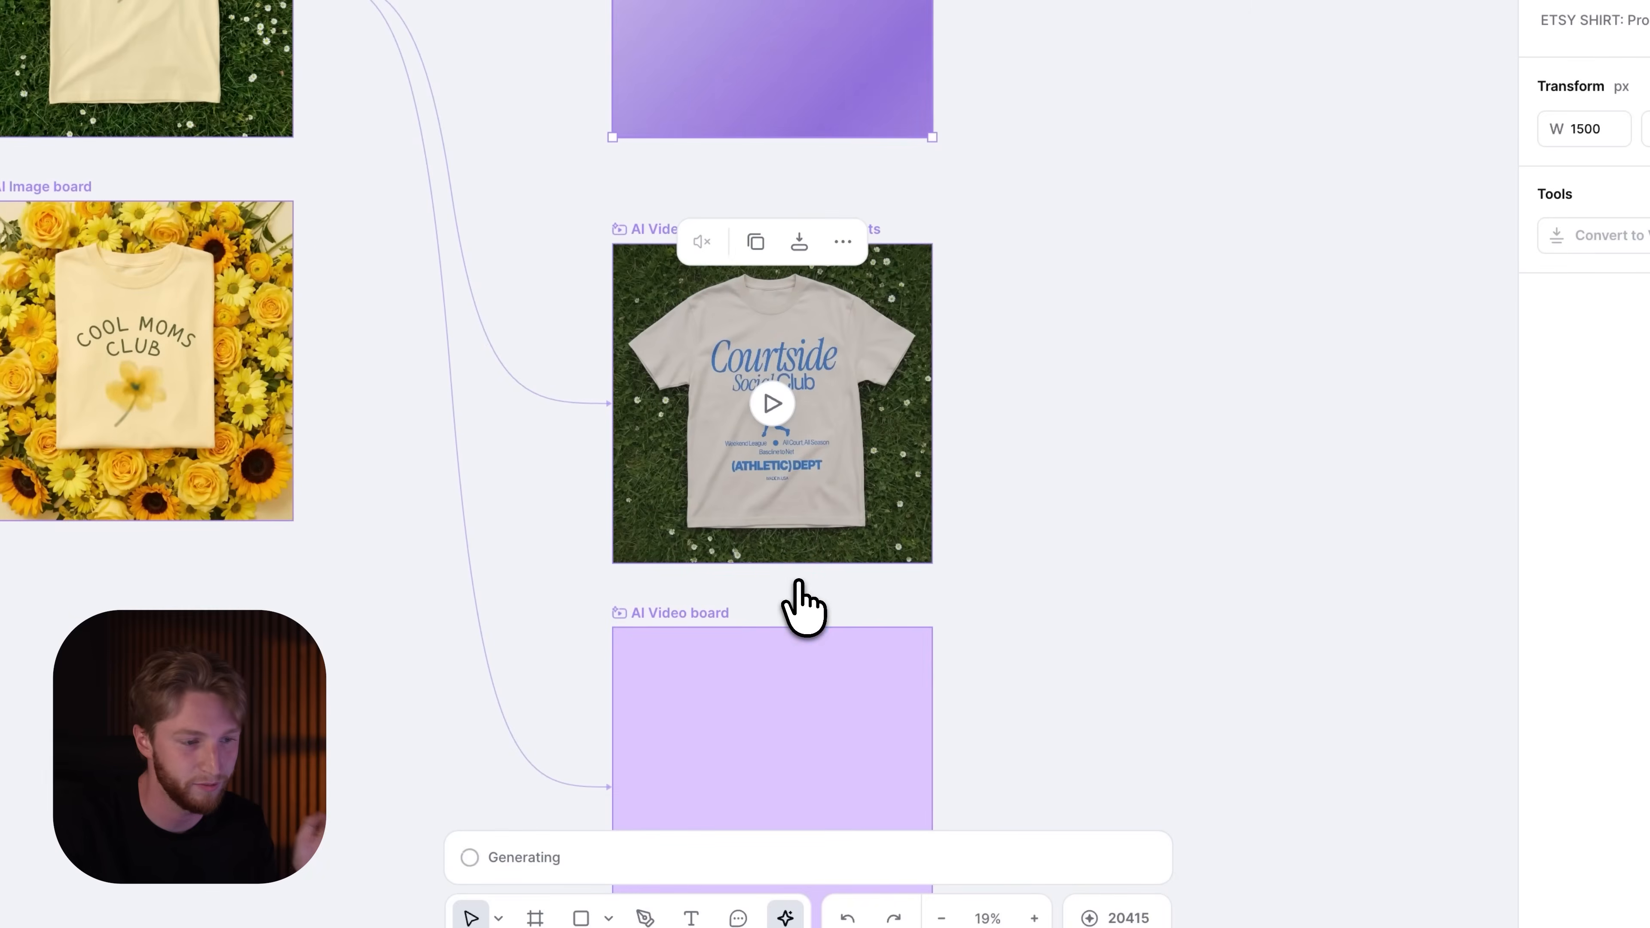
{"action": "left_click", "coordinate": [708, 543]}
{"action": "scroll", "coordinate": [710, 544], "scroll_direction": "down", "scroll_amount": 3}
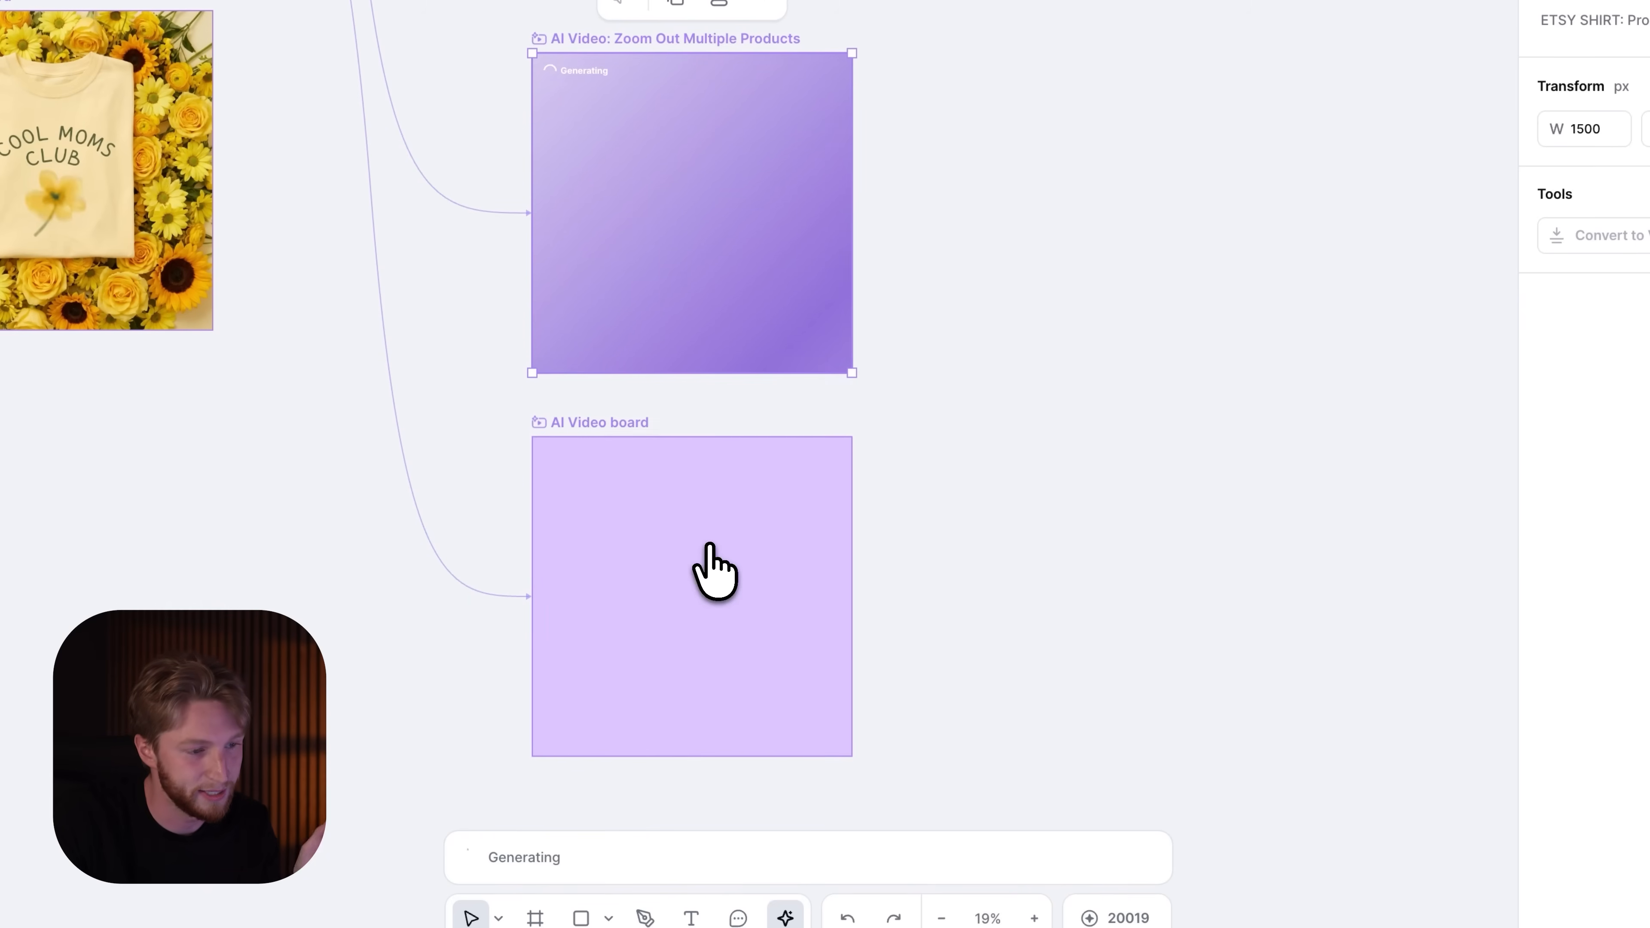
Step: Open the prompt editor of the empty AI video board and inspect its first frame and end frame slots
{"action": "left_click", "coordinate": [627, 437]}
{"action": "left_click", "coordinate": [703, 844]}
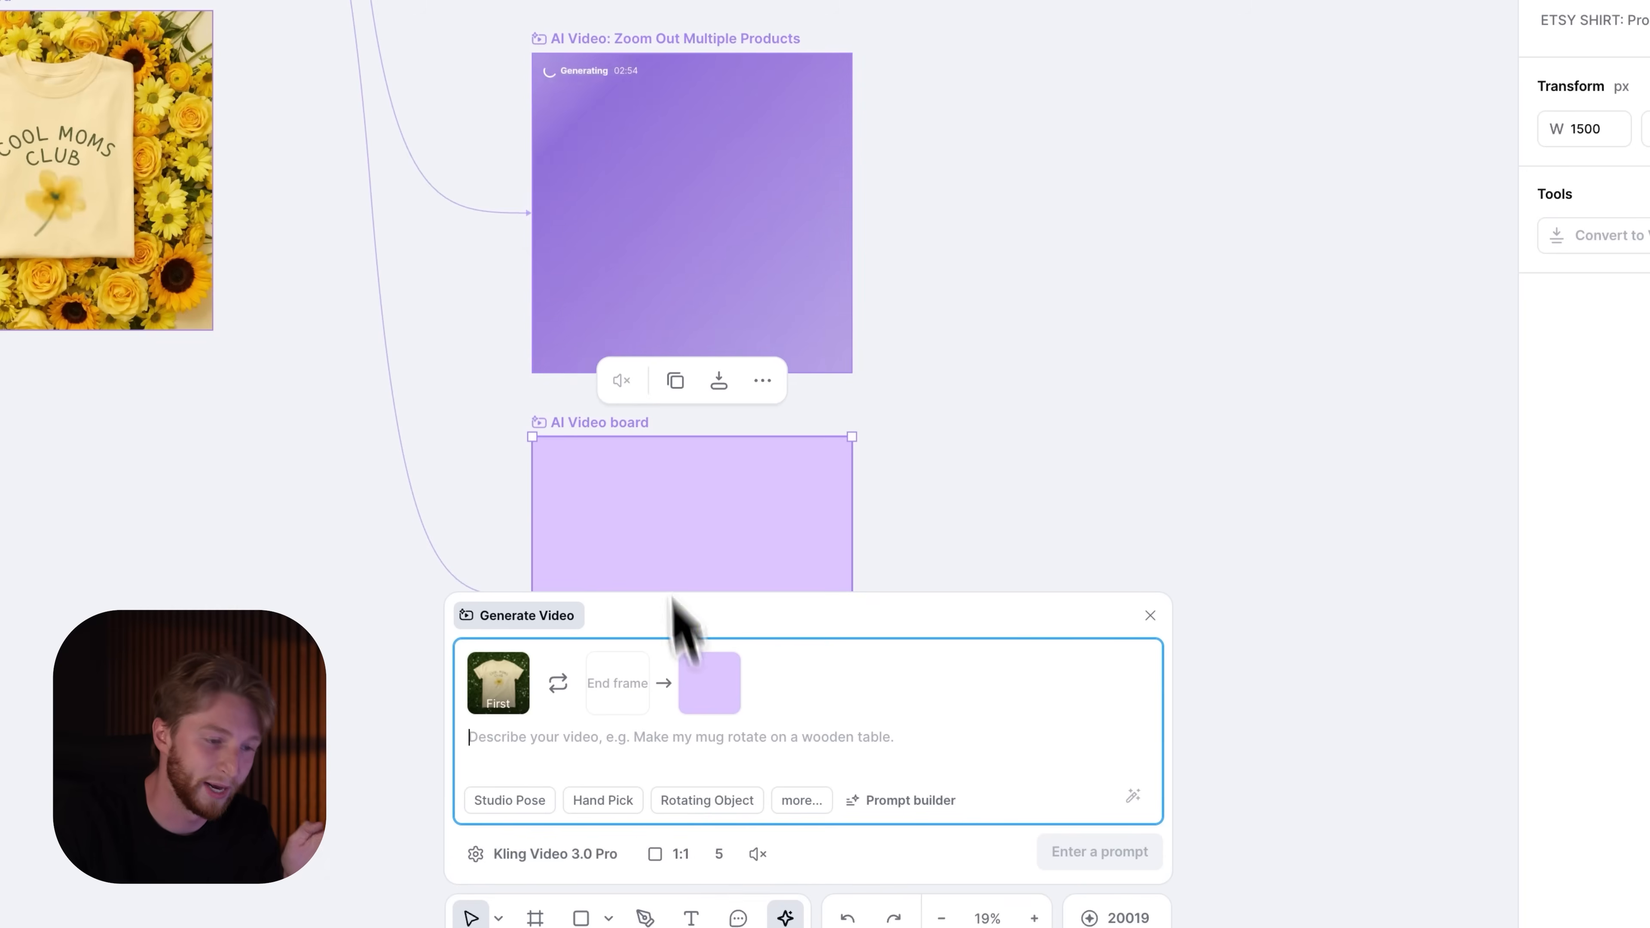
{"action": "mouse_move", "coordinate": [516, 674]}
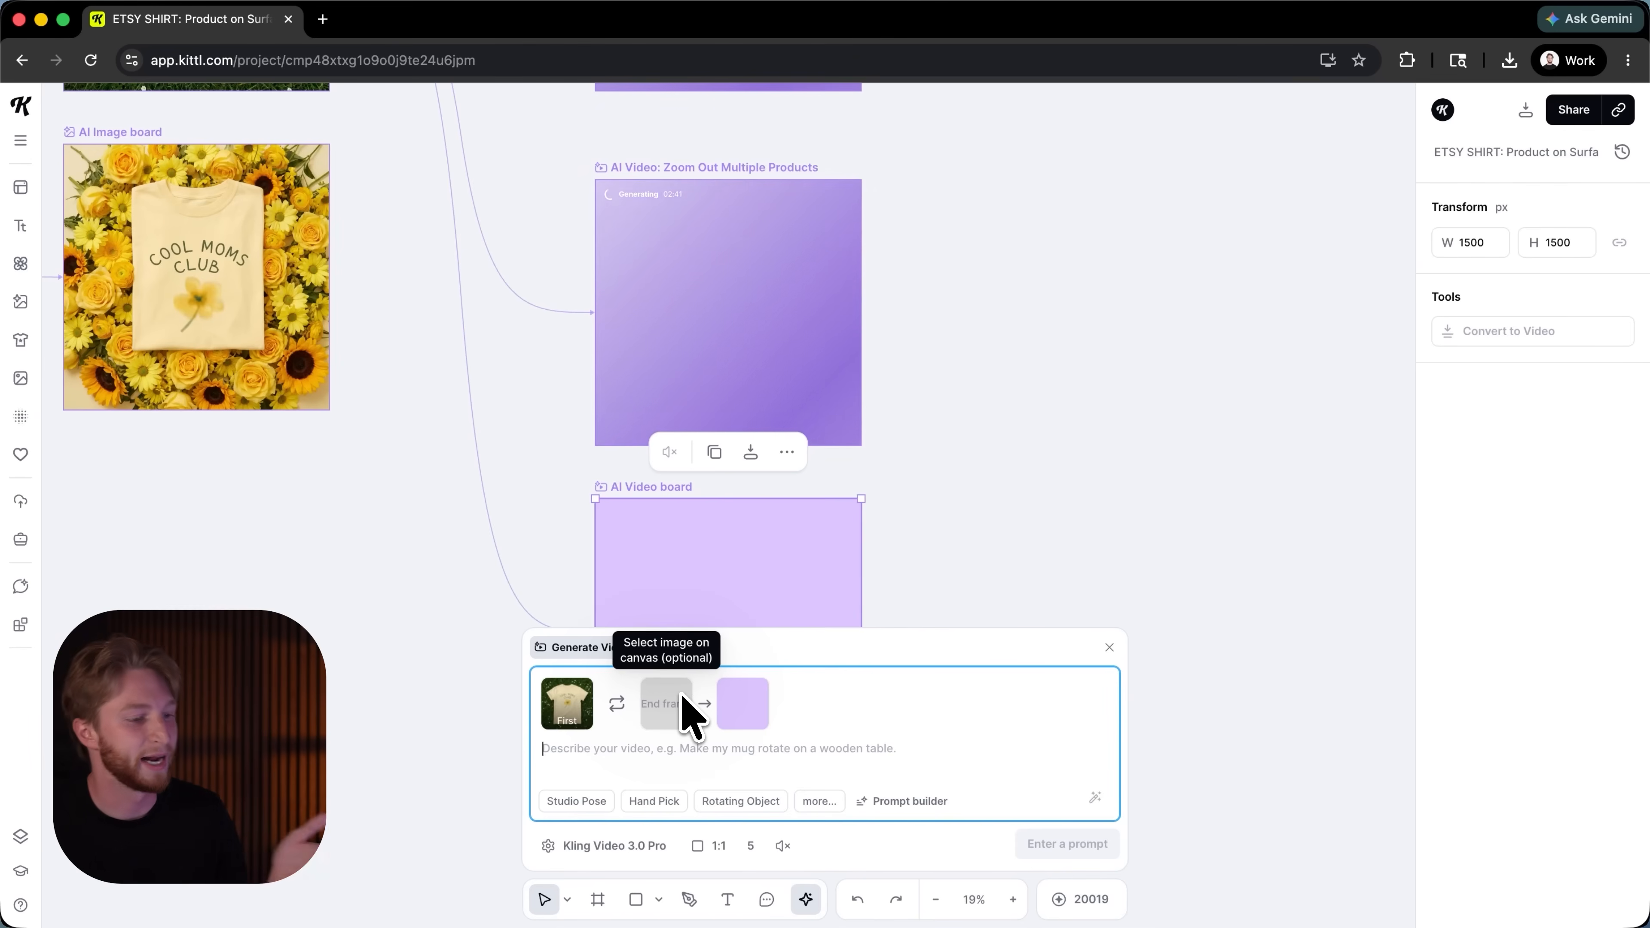
Step: Add an AI image board connected to the Product in a Scene board and move it beside the empty AI video board
{"action": "scroll", "coordinate": [567, 552], "scroll_direction": "up", "scroll_amount": 8}
{"action": "scroll", "coordinate": [567, 552], "scroll_direction": "left", "scroll_amount": 5}
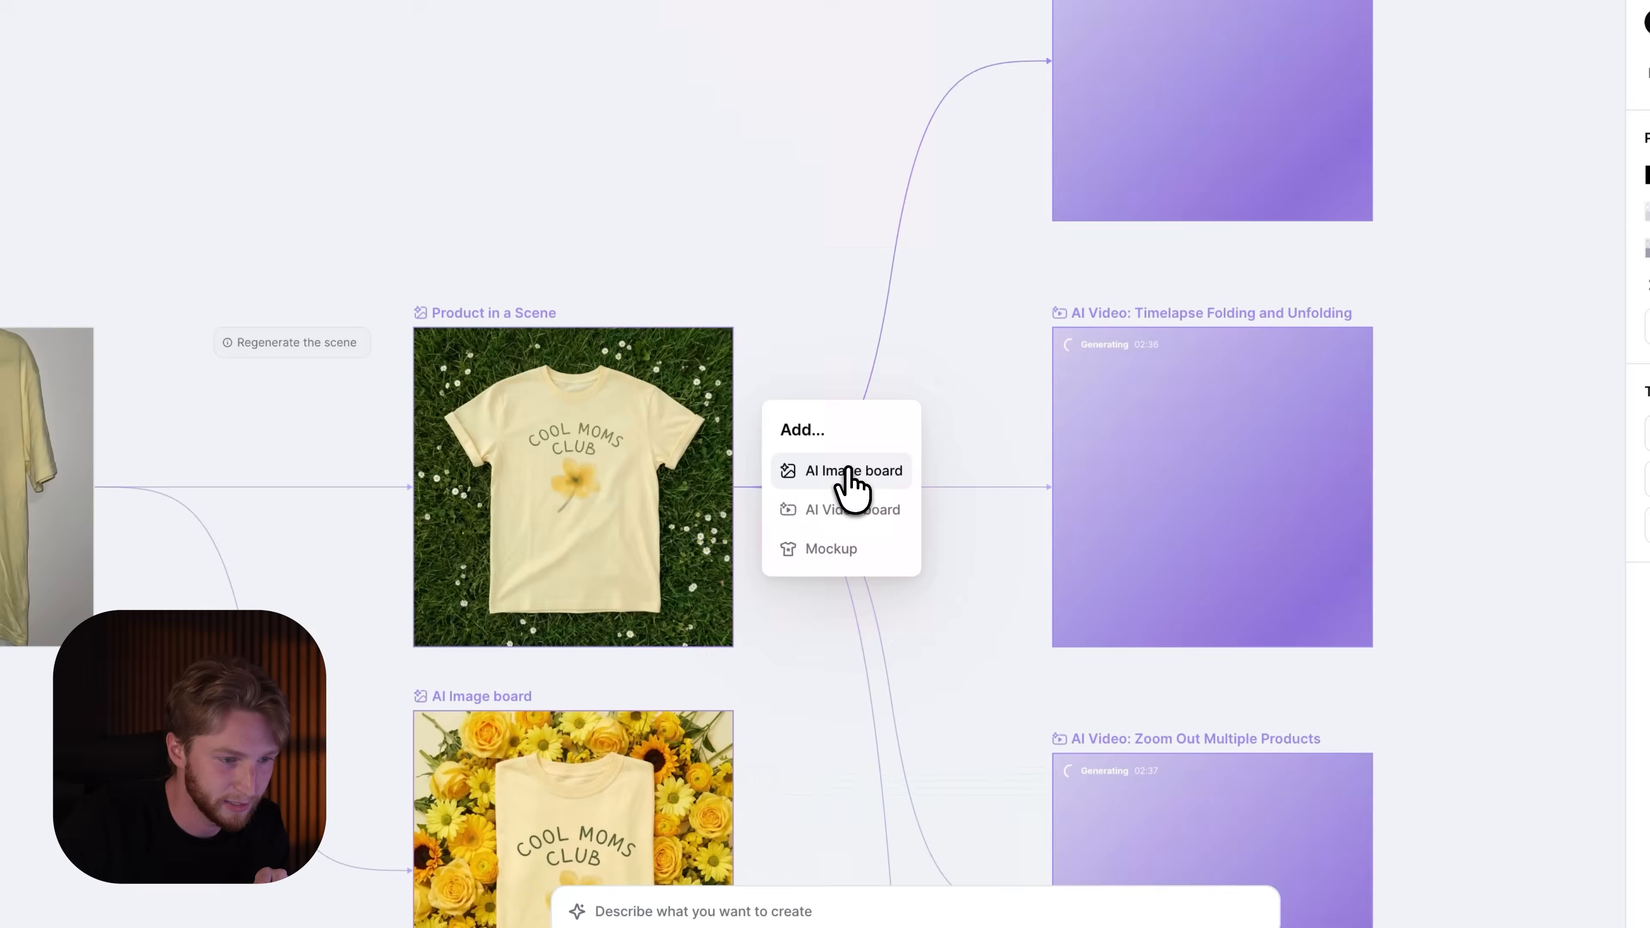
{"action": "left_click", "coordinate": [847, 474]}
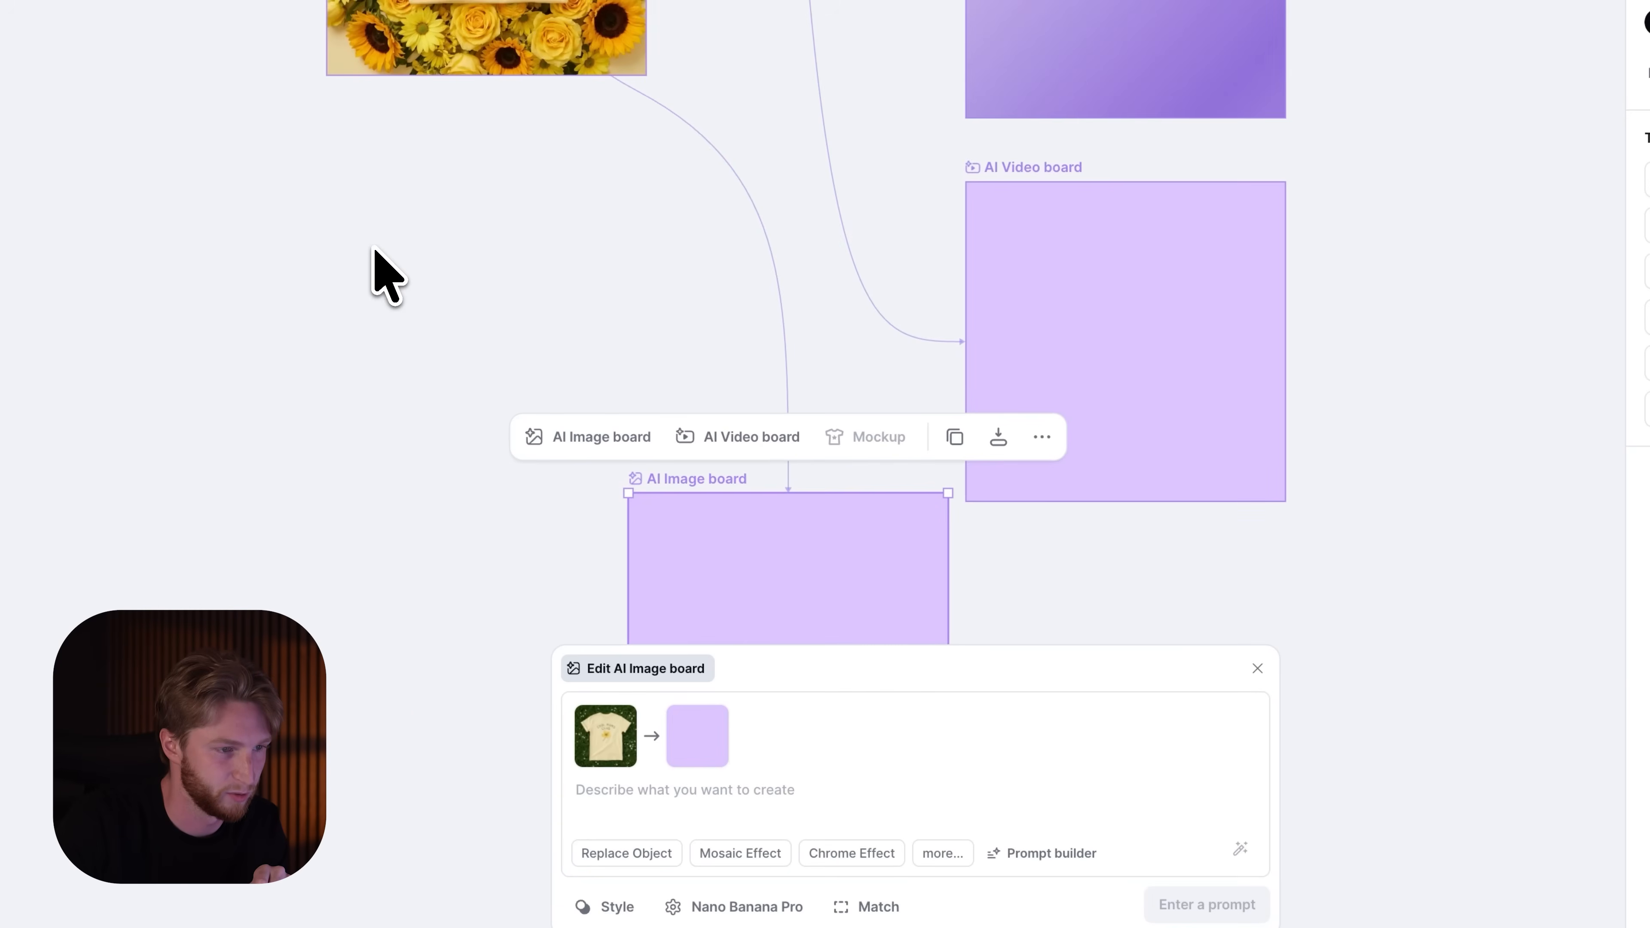
{"action": "left_click_drag", "start_coordinate": [692, 471], "coordinate": [552, 192]}
Step: Generate the new AI image board with the prompt "remove the shirt from this image, showing only the grass and flowers"
{"action": "left_click", "coordinate": [728, 791]}
{"action": "type", "text": "remove the shirt from this imag"}
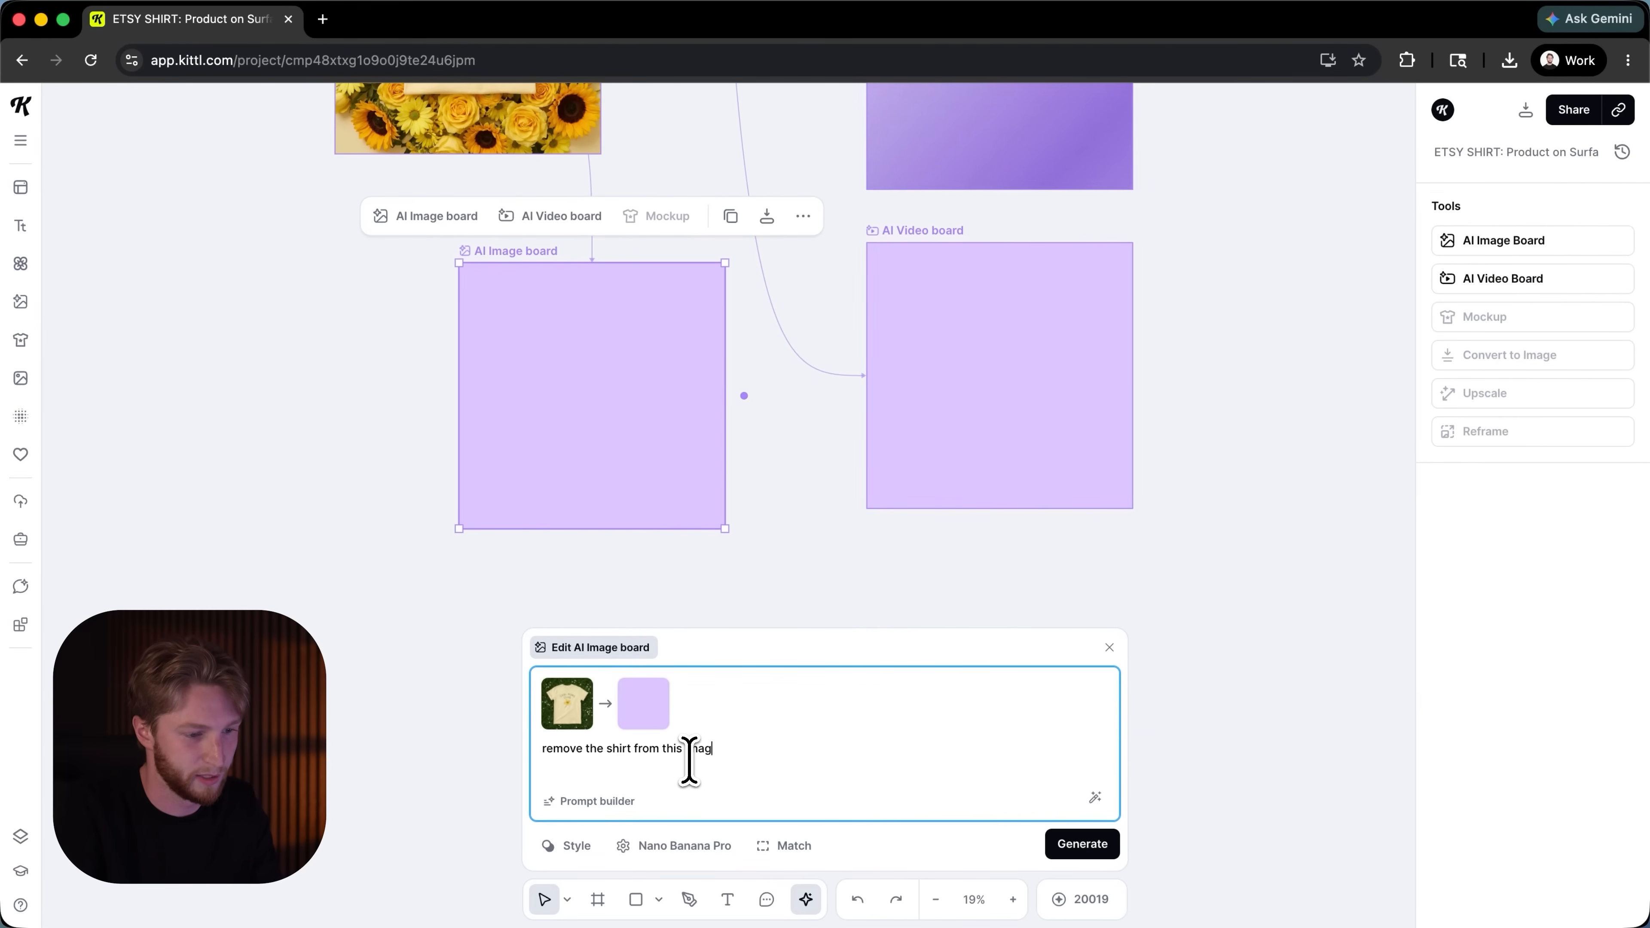
{"action": "type", "text": "e, showing only the"}
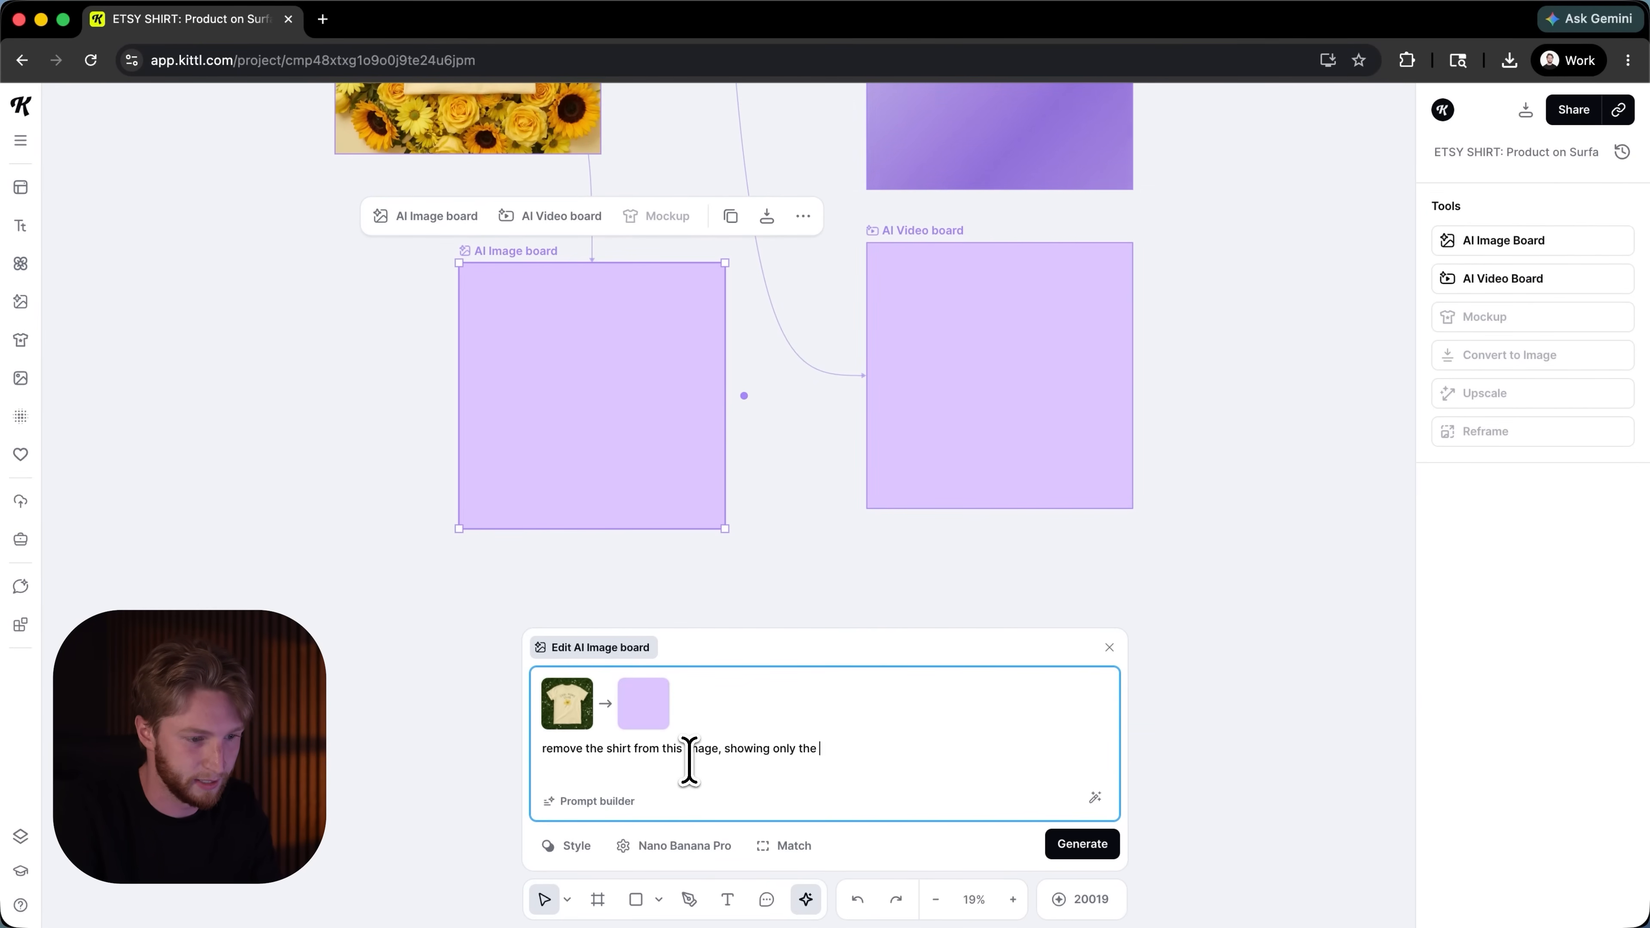
{"action": "type", "text": " grass and flowers"}
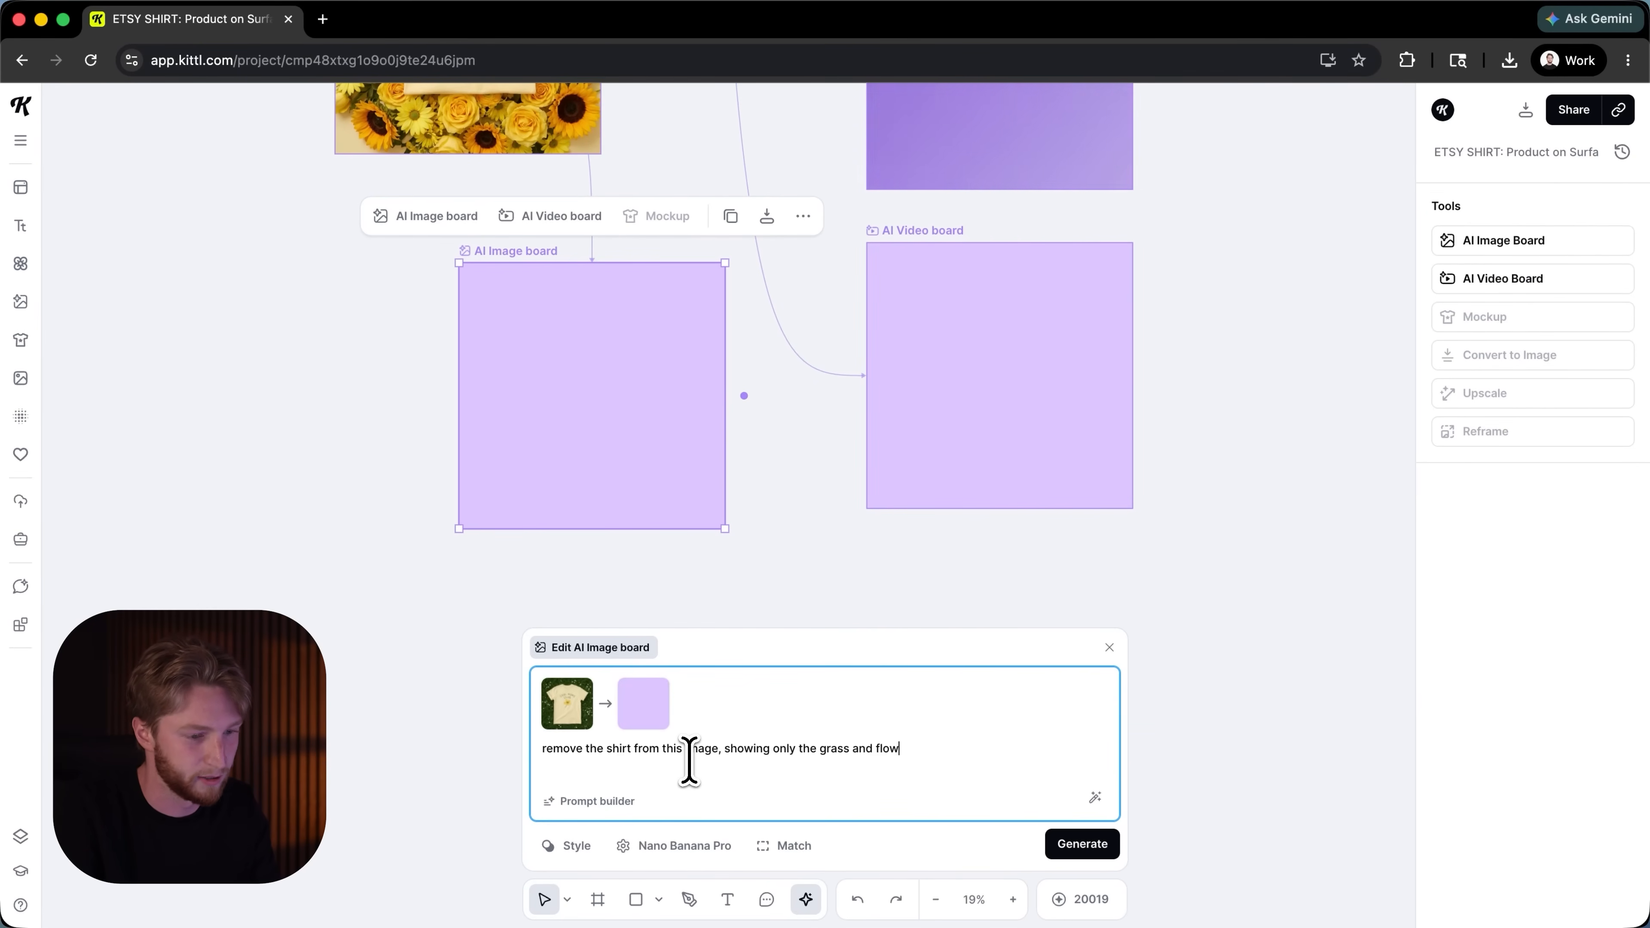
{"action": "key", "text": "Return"}
{"action": "scroll", "coordinate": [776, 599], "scroll_direction": "down", "scroll_amount": 3}
{"action": "left_click", "coordinate": [778, 601]}
{"action": "scroll", "coordinate": [714, 605], "scroll_direction": "down", "scroll_amount": 2}
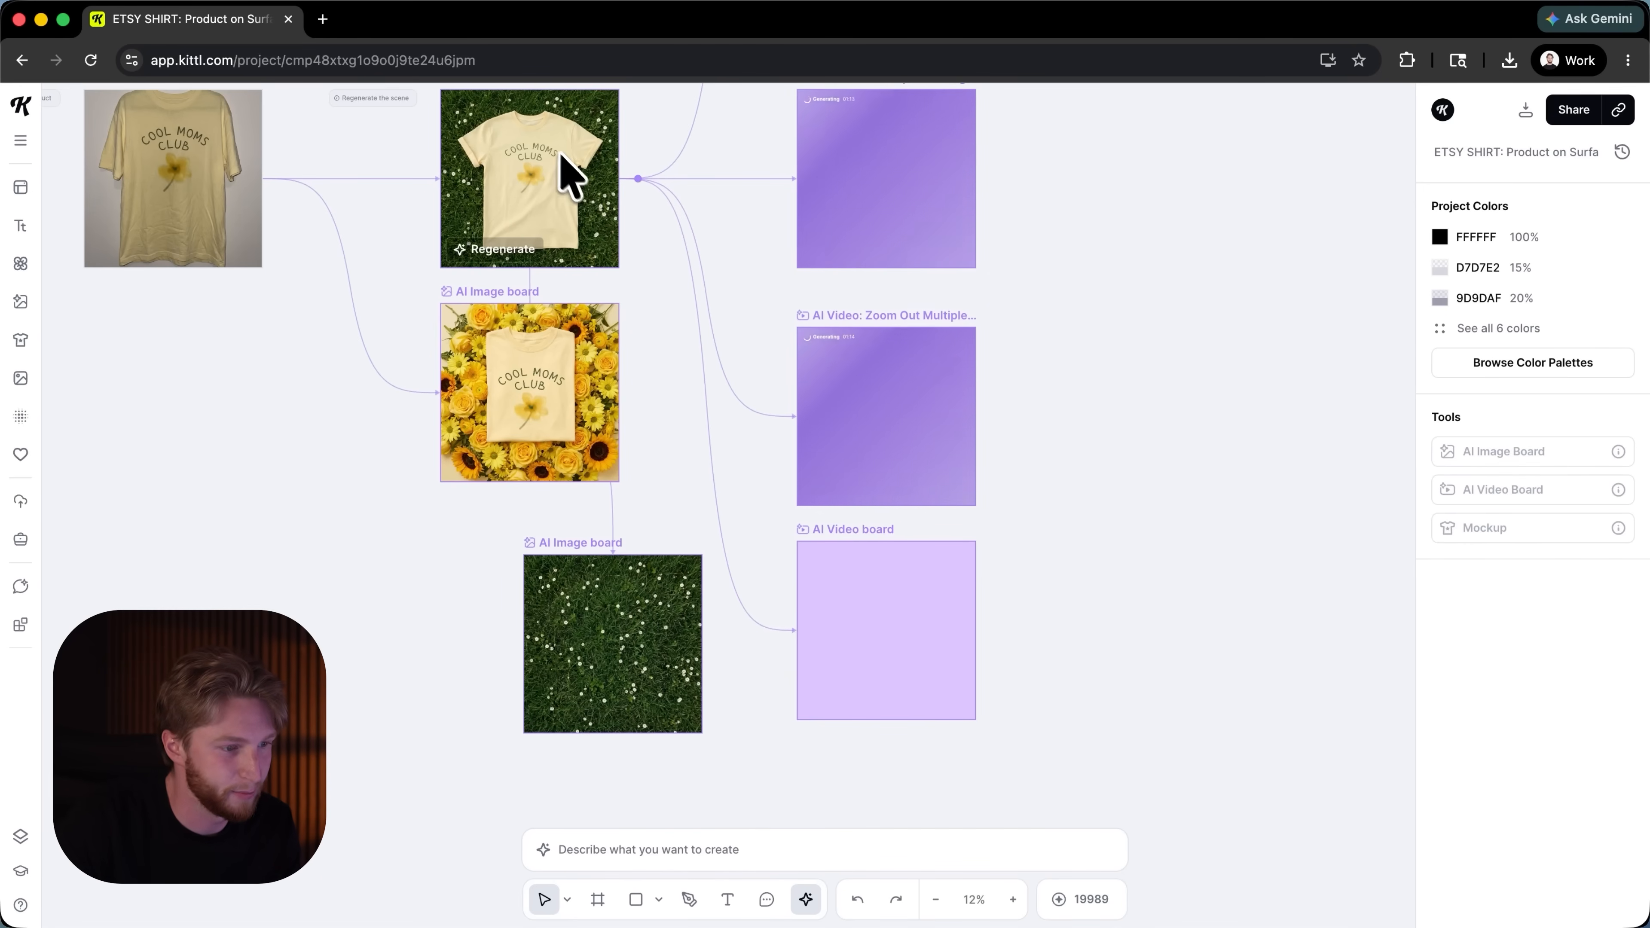
Step: Connect the grass-and-flowers image board to the empty AI video board as its end frame
{"action": "mouse_move", "coordinate": [601, 633]}
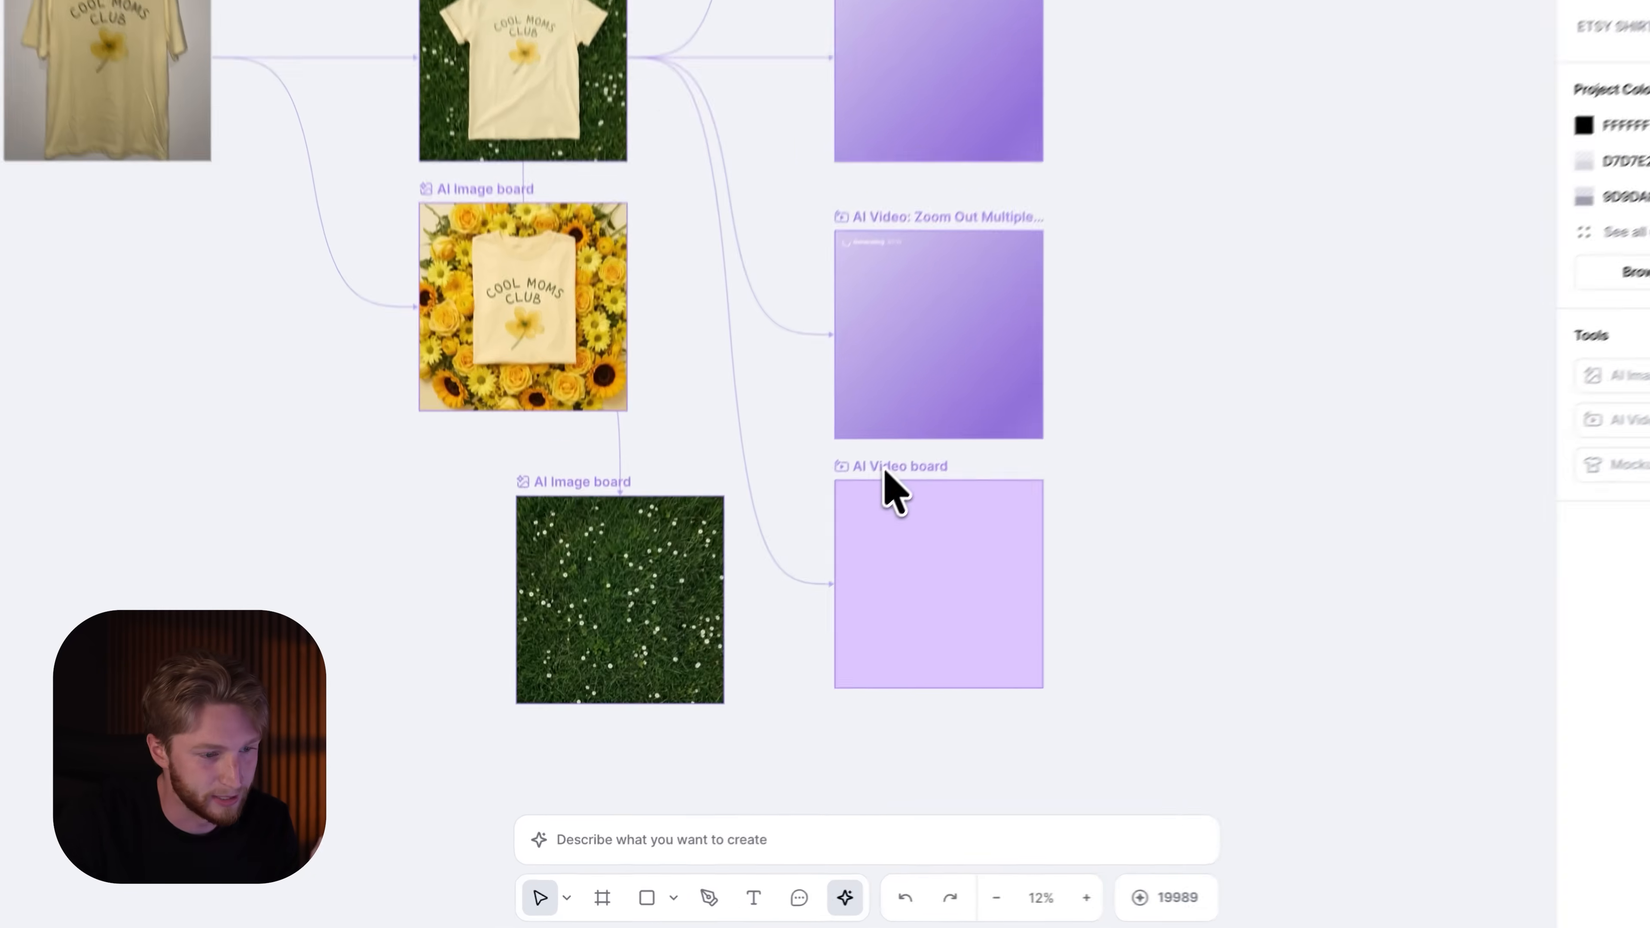
{"action": "left_click", "coordinate": [840, 534]}
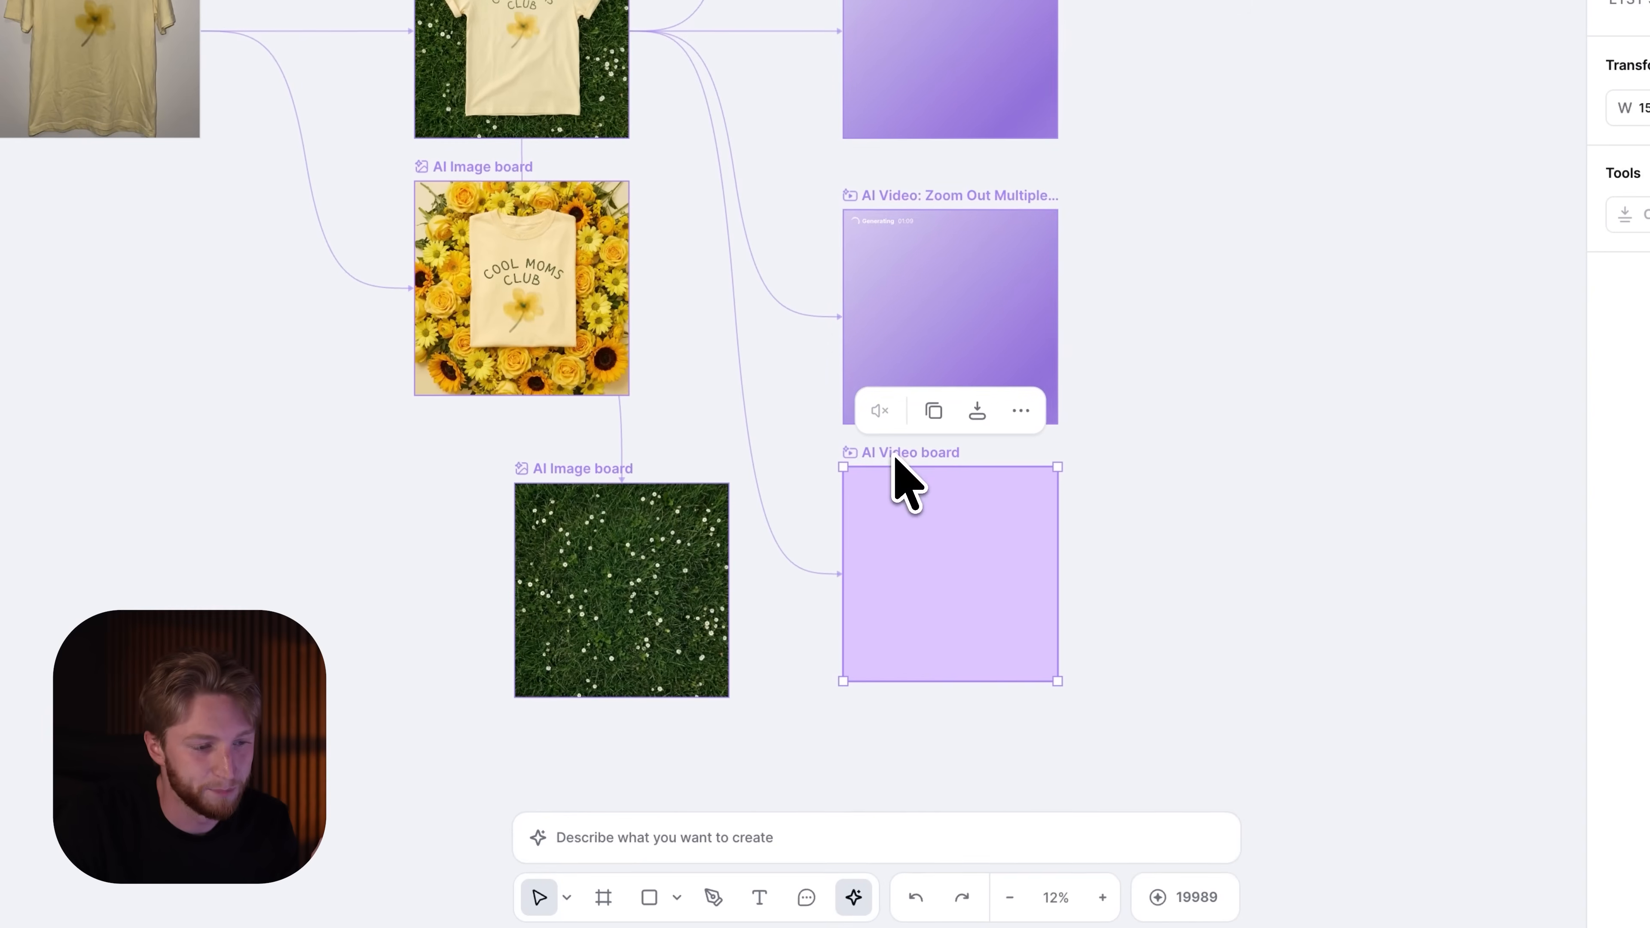
{"action": "left_click", "coordinate": [851, 820]}
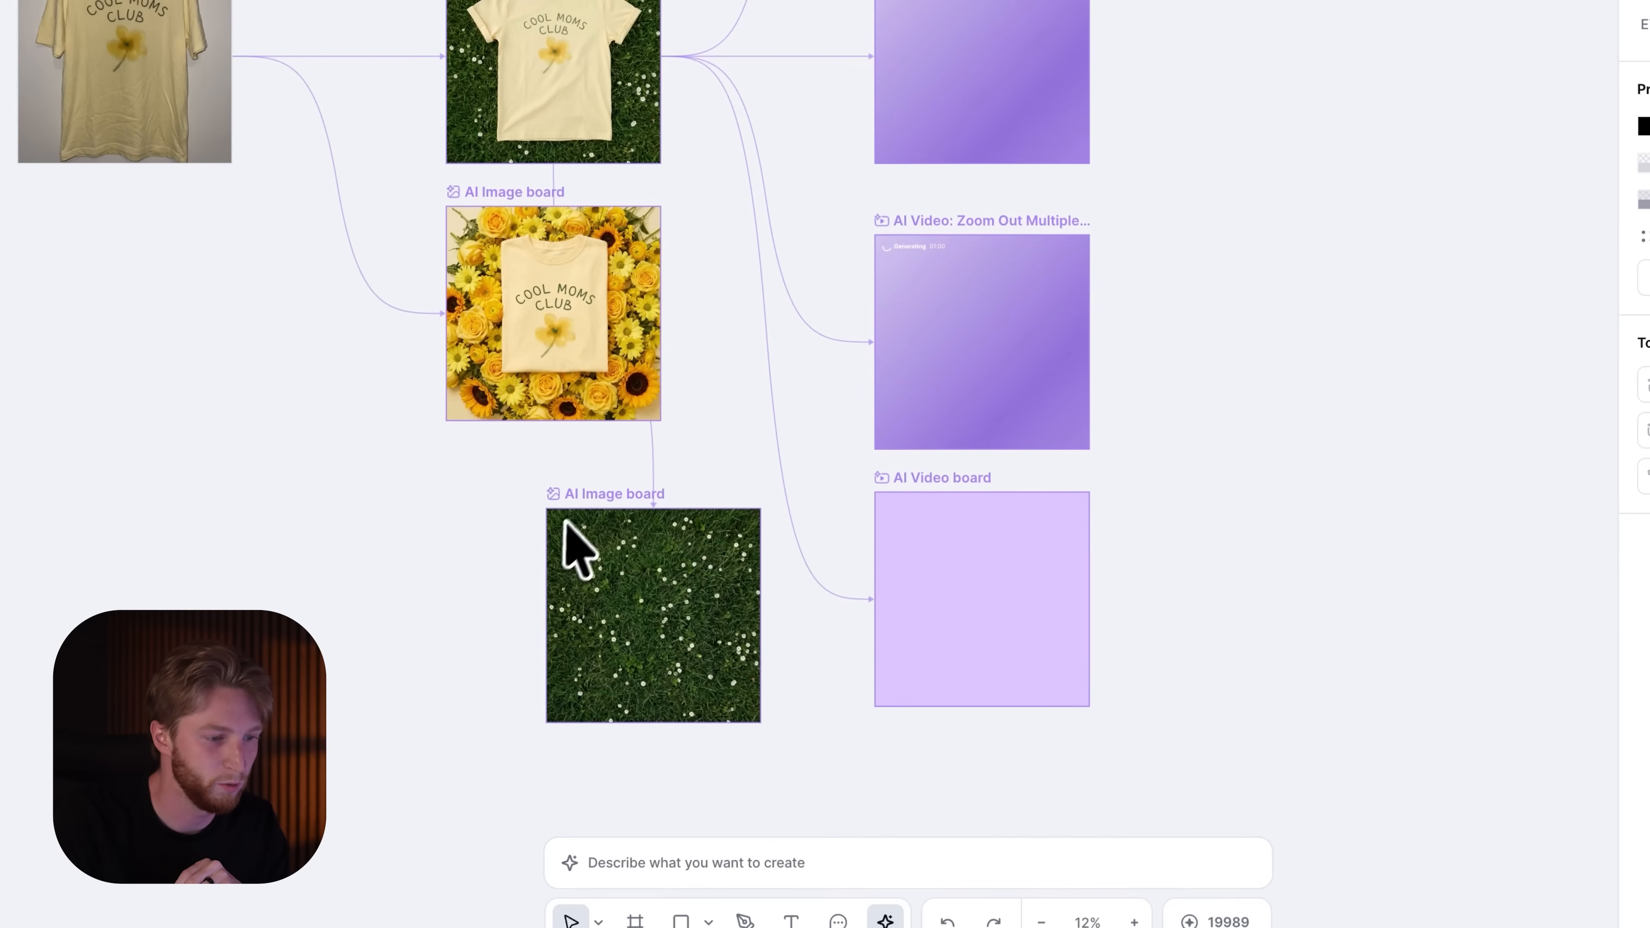
{"action": "mouse_move", "coordinate": [600, 523]}
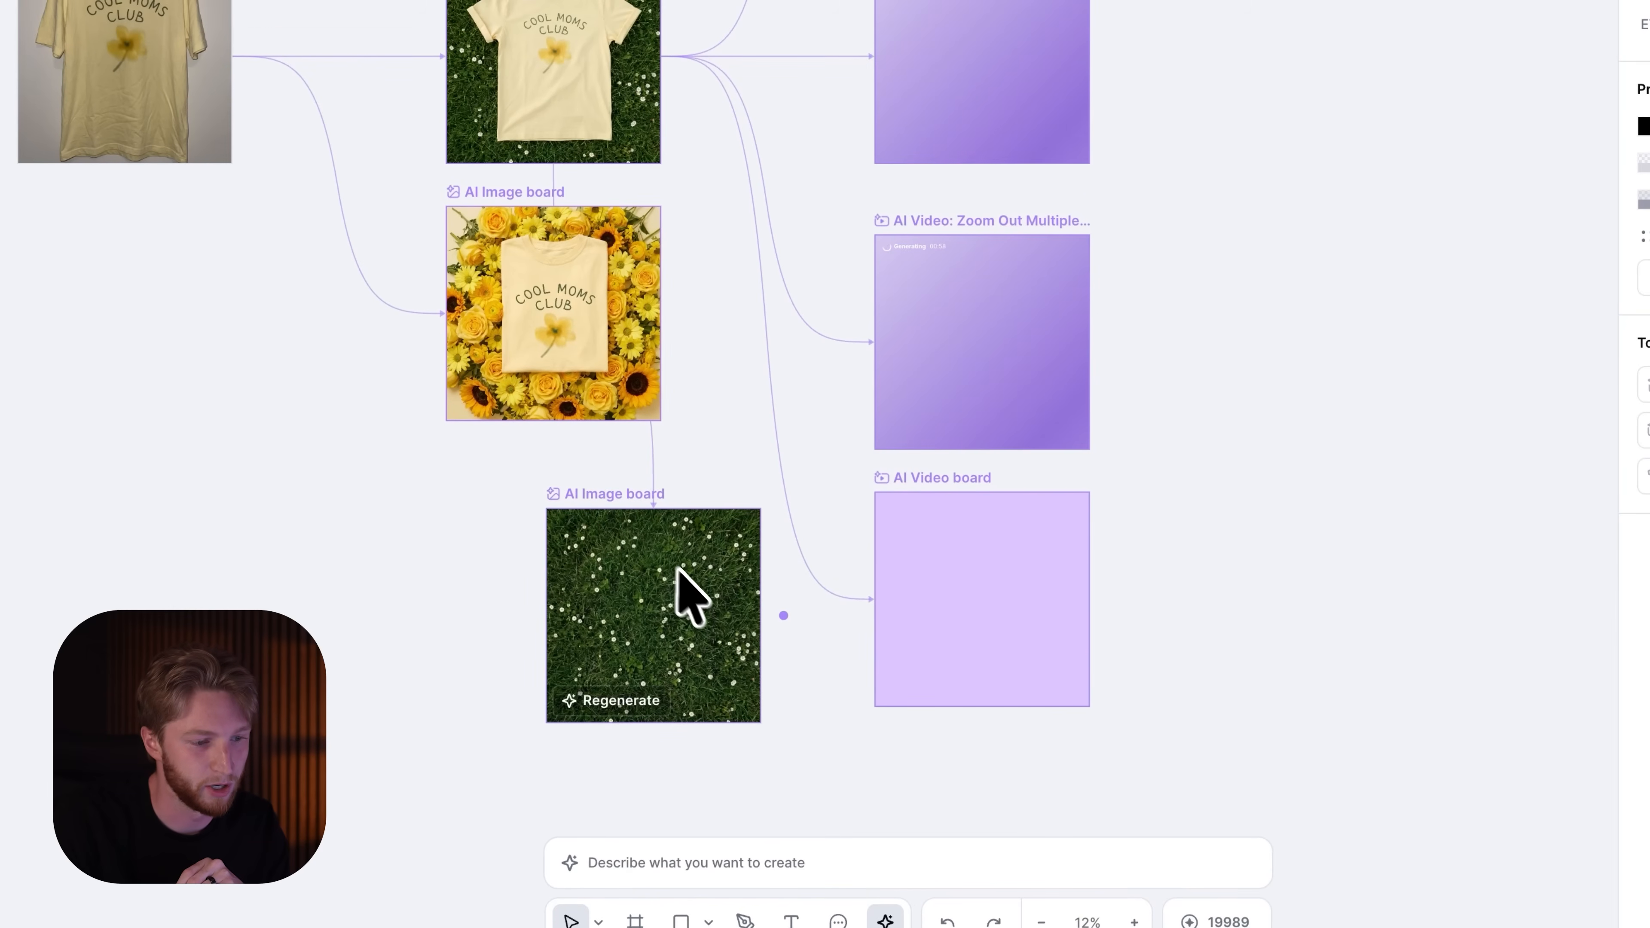
{"action": "left_click_drag", "start_coordinate": [783, 616], "coordinate": [884, 608]}
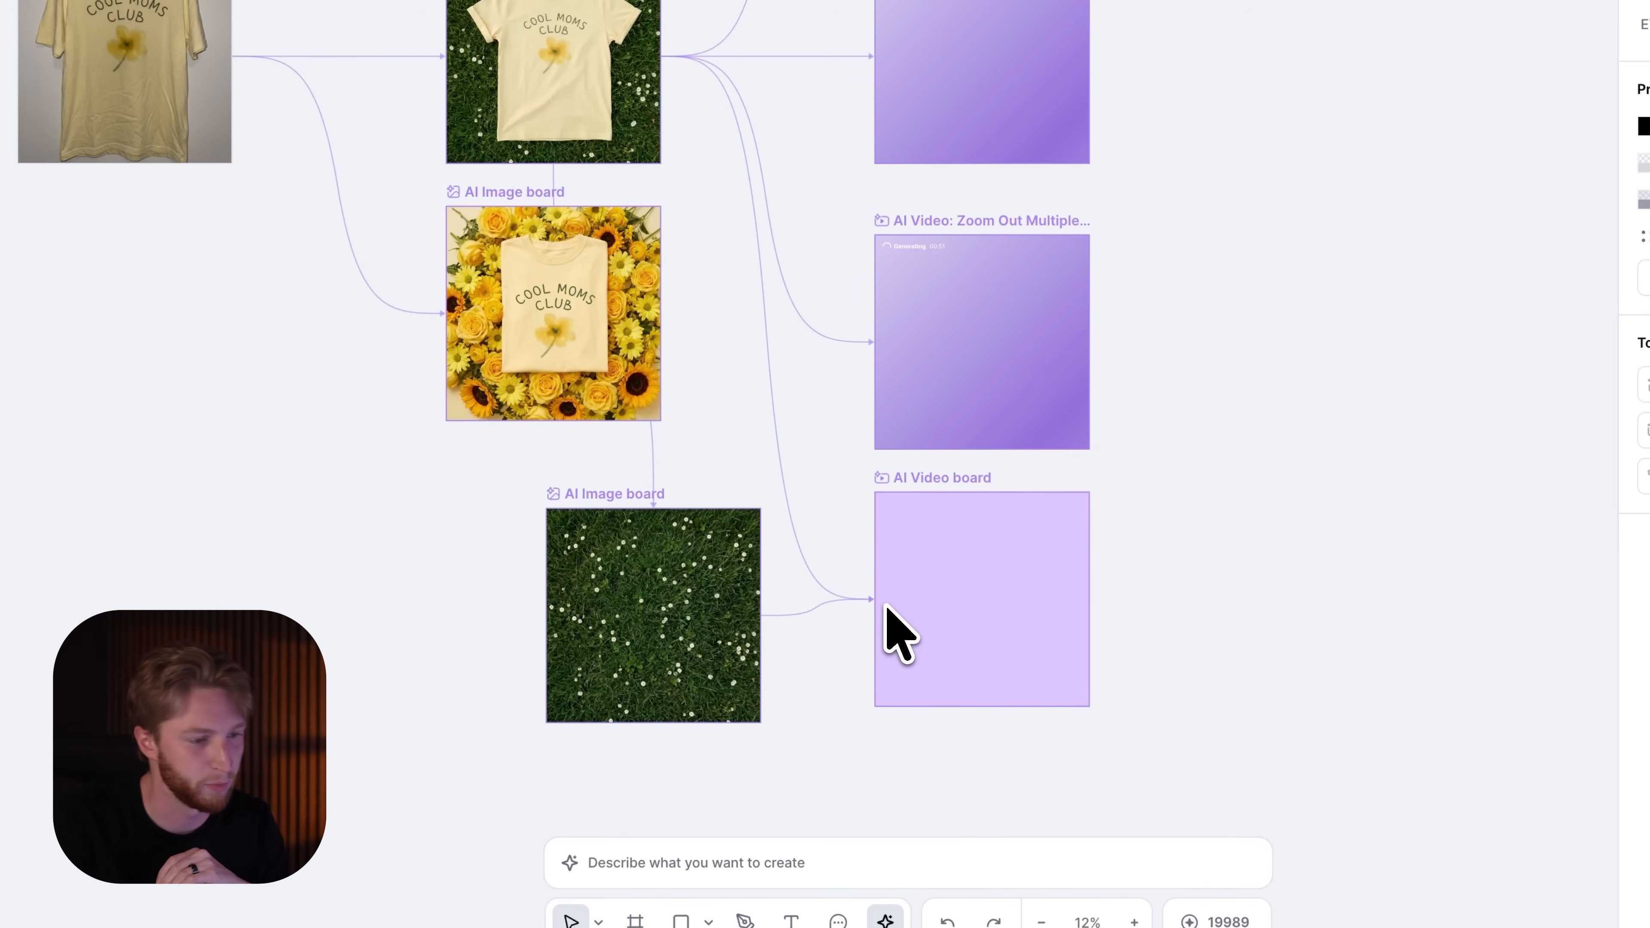
Step: Enter the video board's prompt "female hand with gold finger rings reaches into frame and pulls the shirt away"
{"action": "left_click", "coordinate": [956, 506]}
{"action": "left_click", "coordinate": [889, 853]}
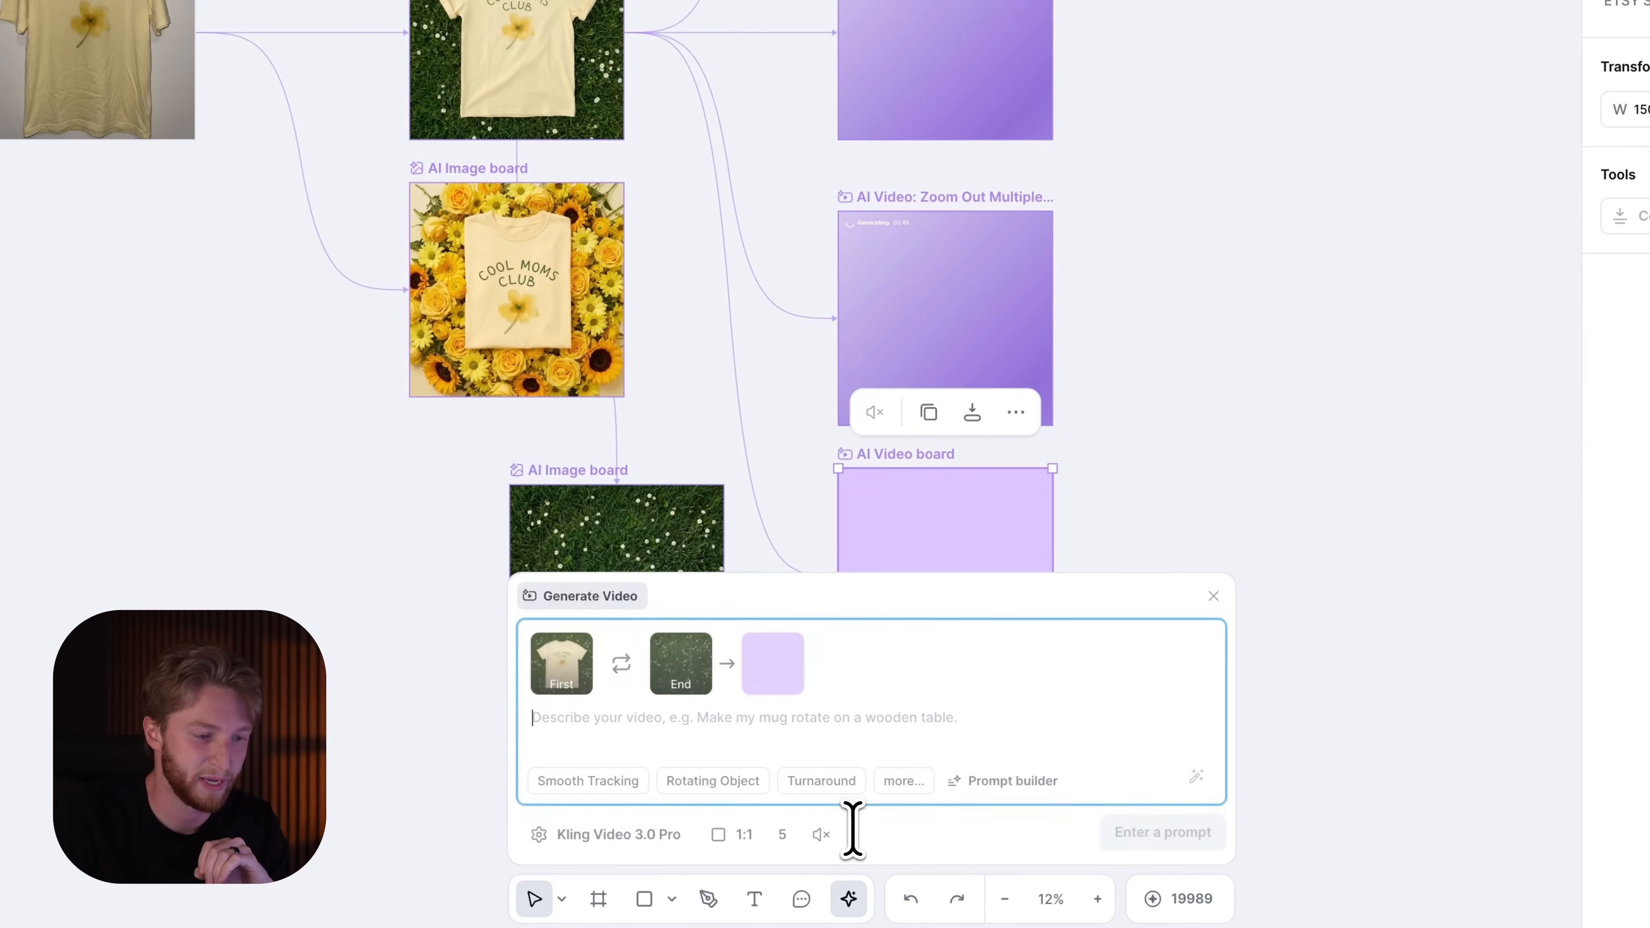
{"action": "mouse_move", "coordinate": [561, 676]}
{"action": "mouse_move", "coordinate": [685, 653]}
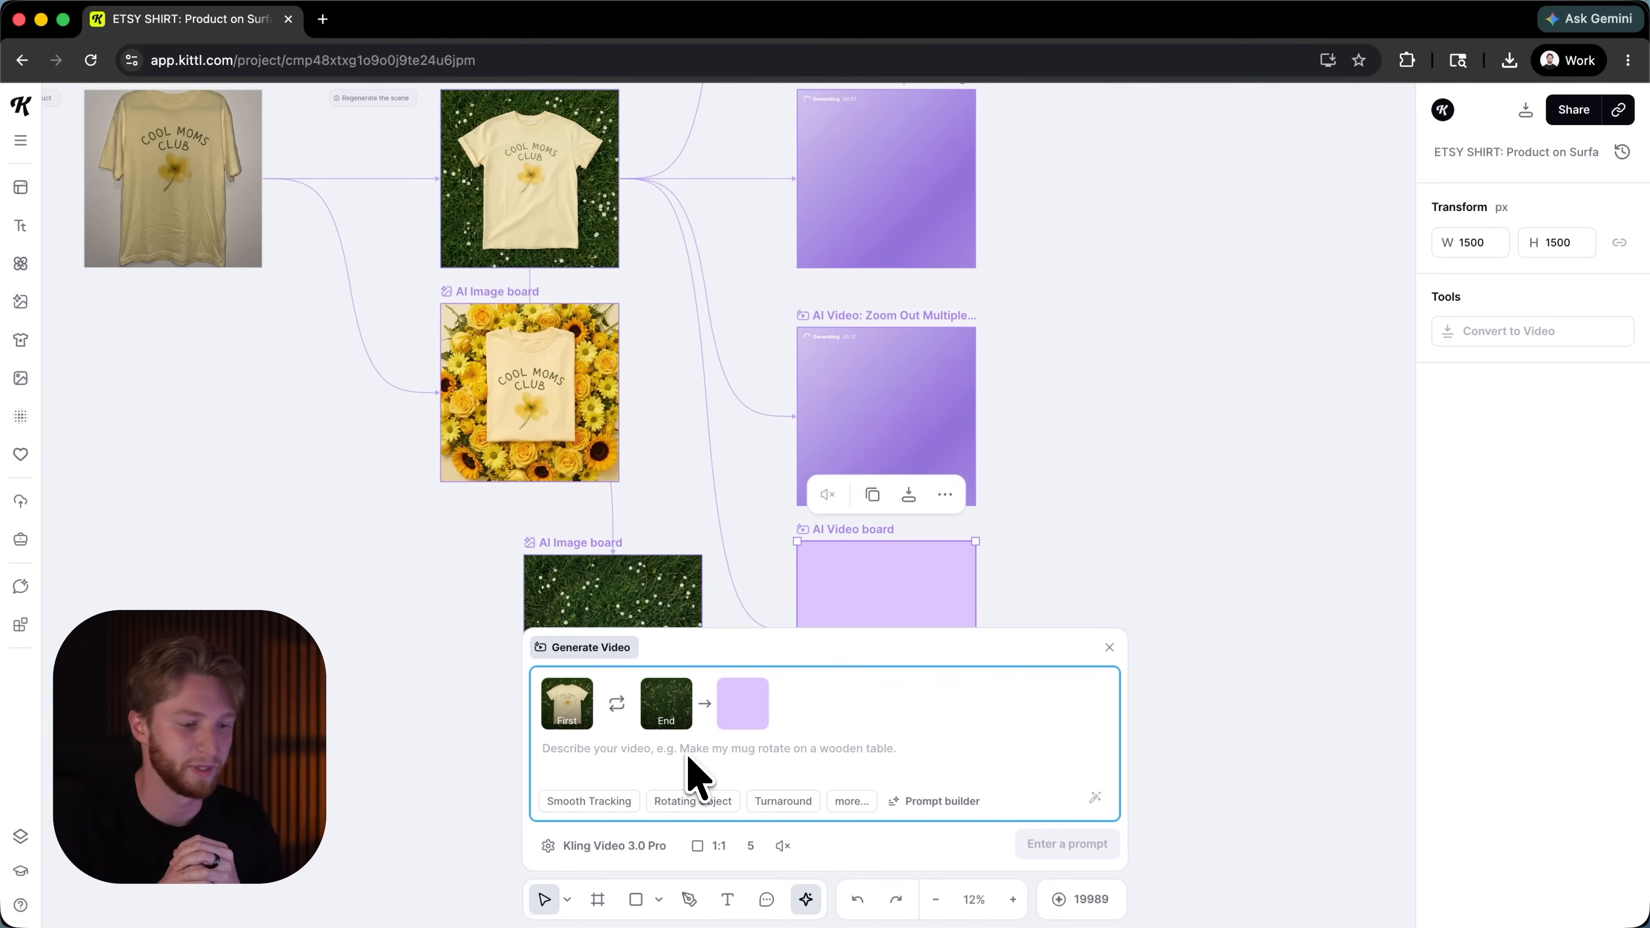
{"action": "type", "text": "female hand with gold finger rings reaches into frame and puls the shirt"}
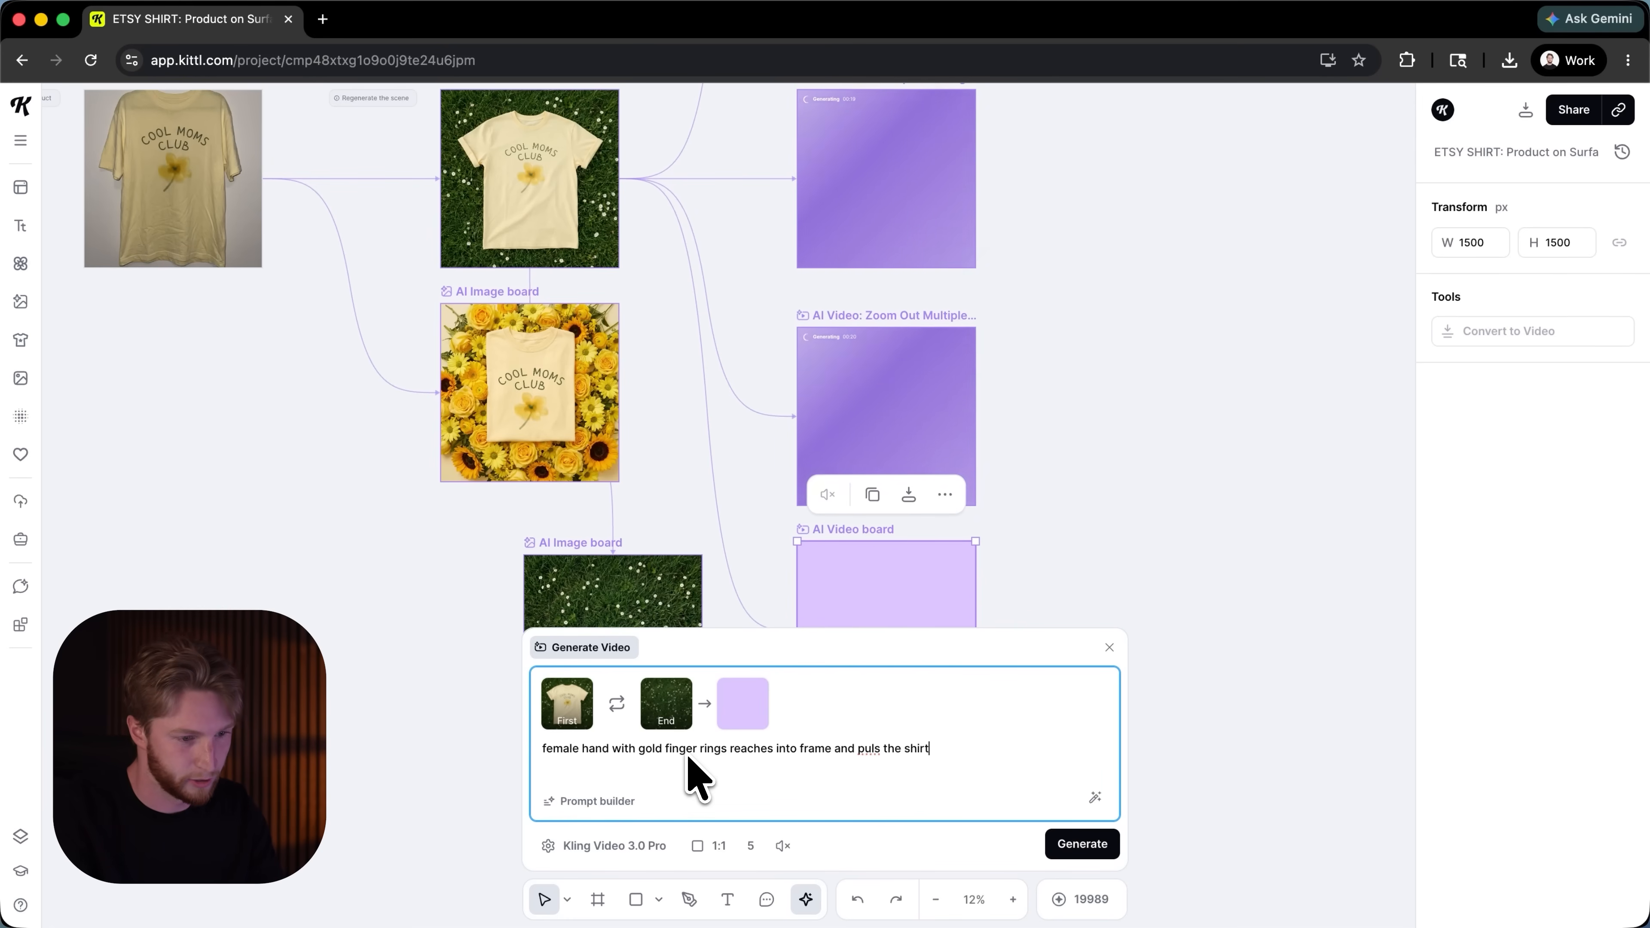
{"action": "type", "text": "way"}
{"action": "left_click", "coordinate": [872, 750]}
{"action": "key", "text": "Delete"}
{"action": "key", "text": "Delete"}
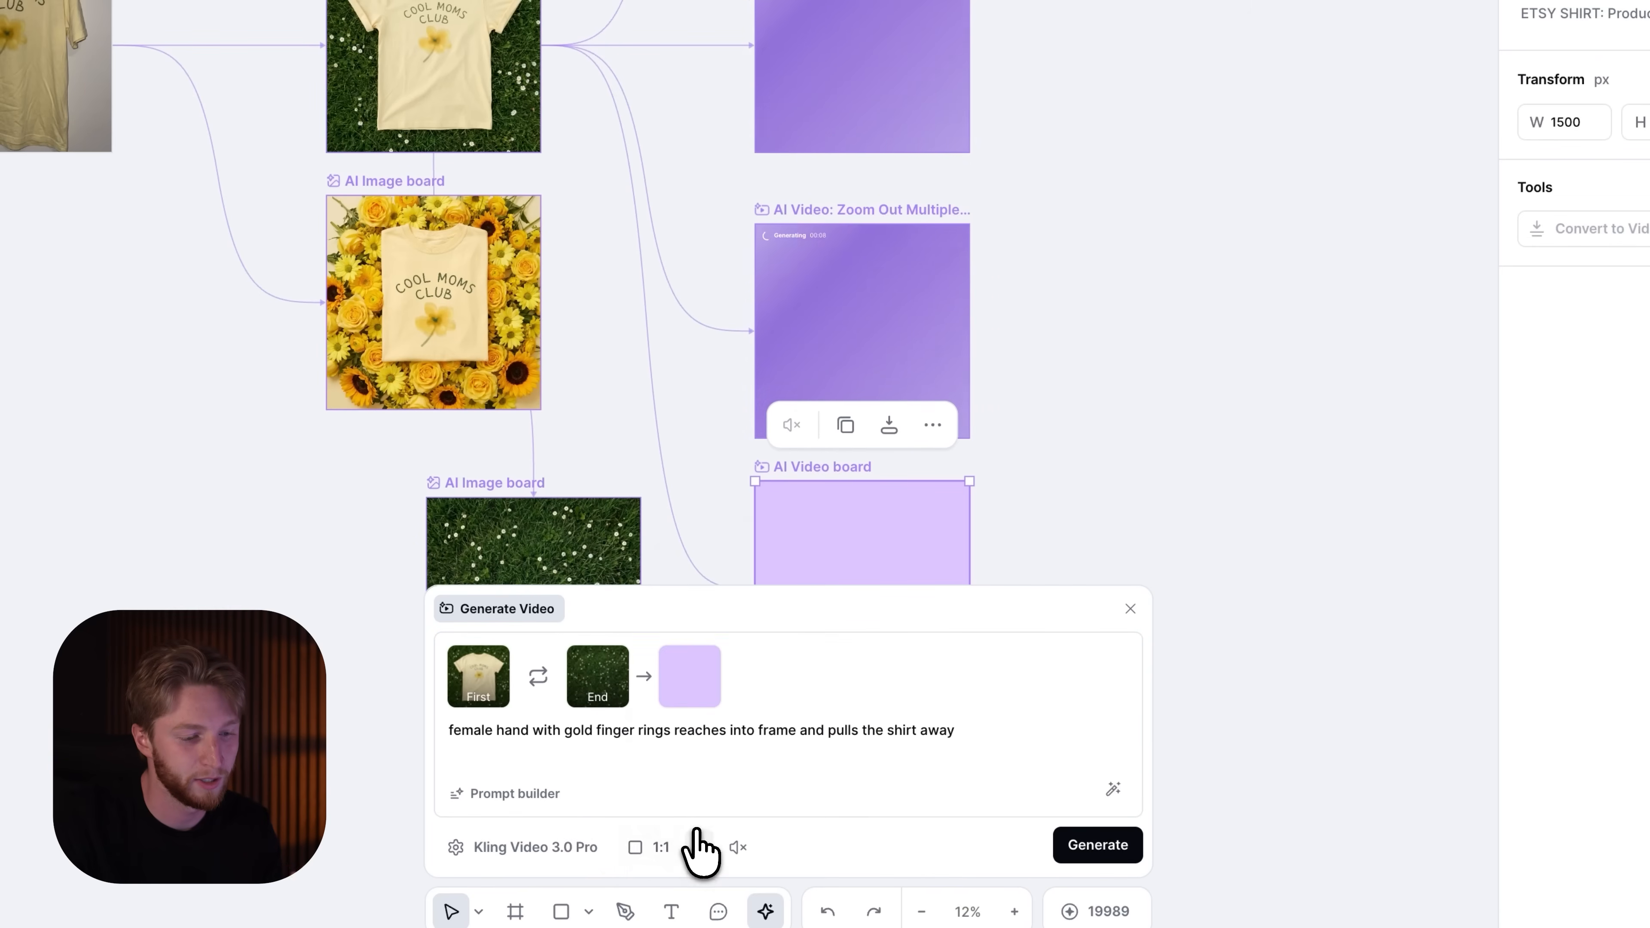
Step: Set the video's duration to 3 seconds and generate it
{"action": "left_click", "coordinate": [698, 844]}
{"action": "left_click", "coordinate": [721, 555]}
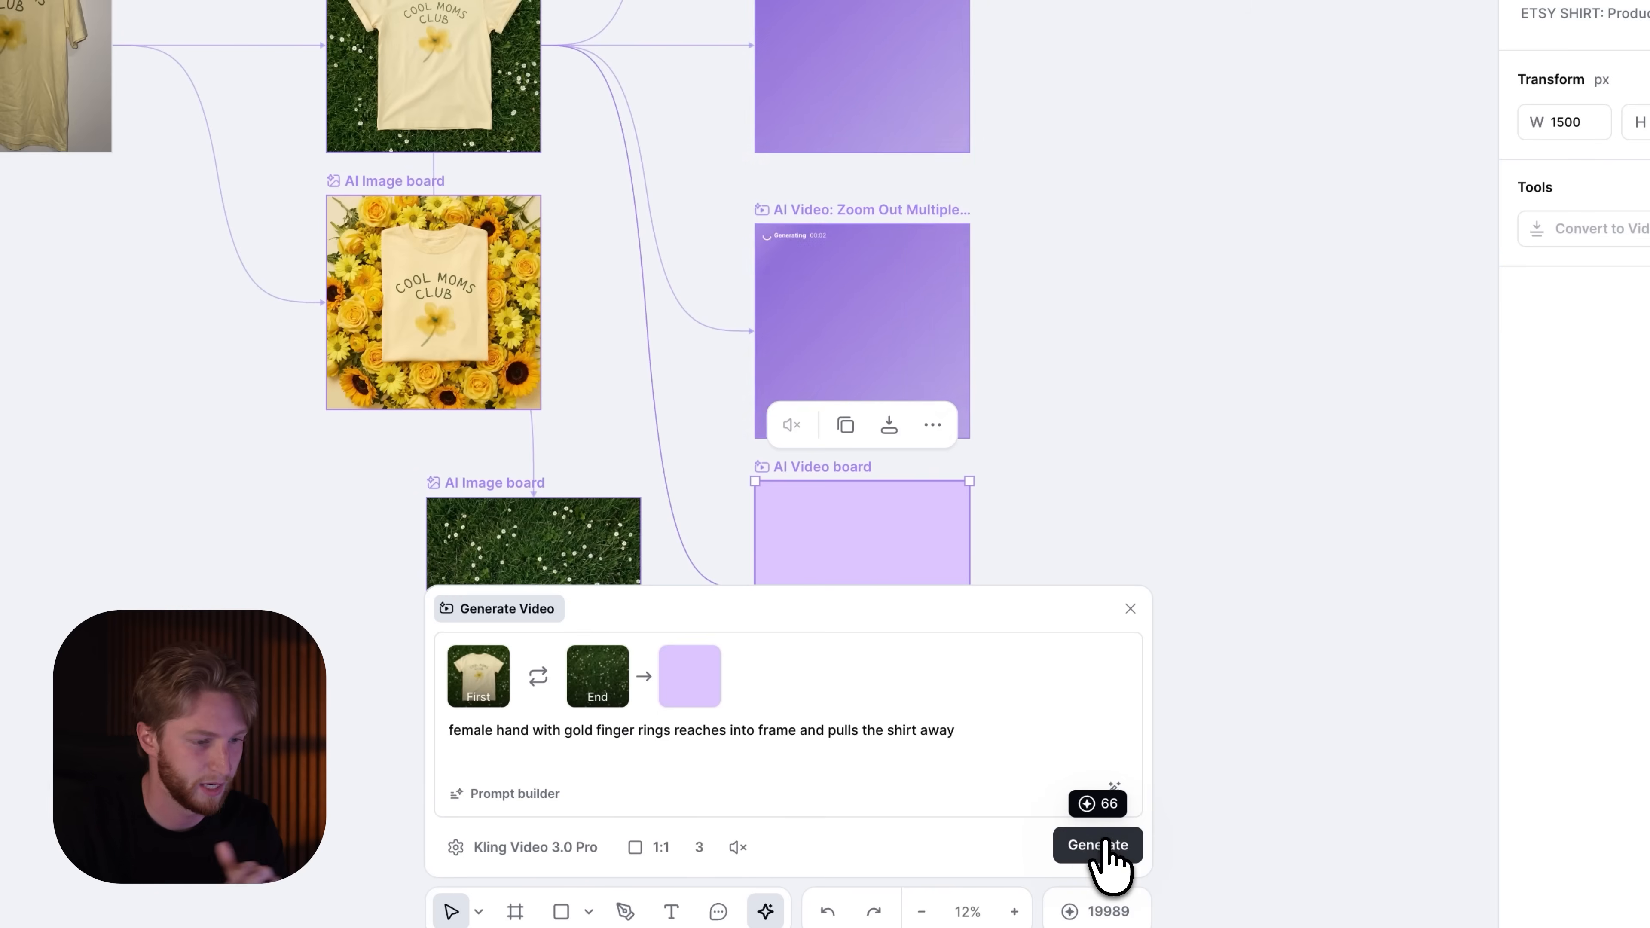
{"action": "left_click", "coordinate": [1105, 845]}
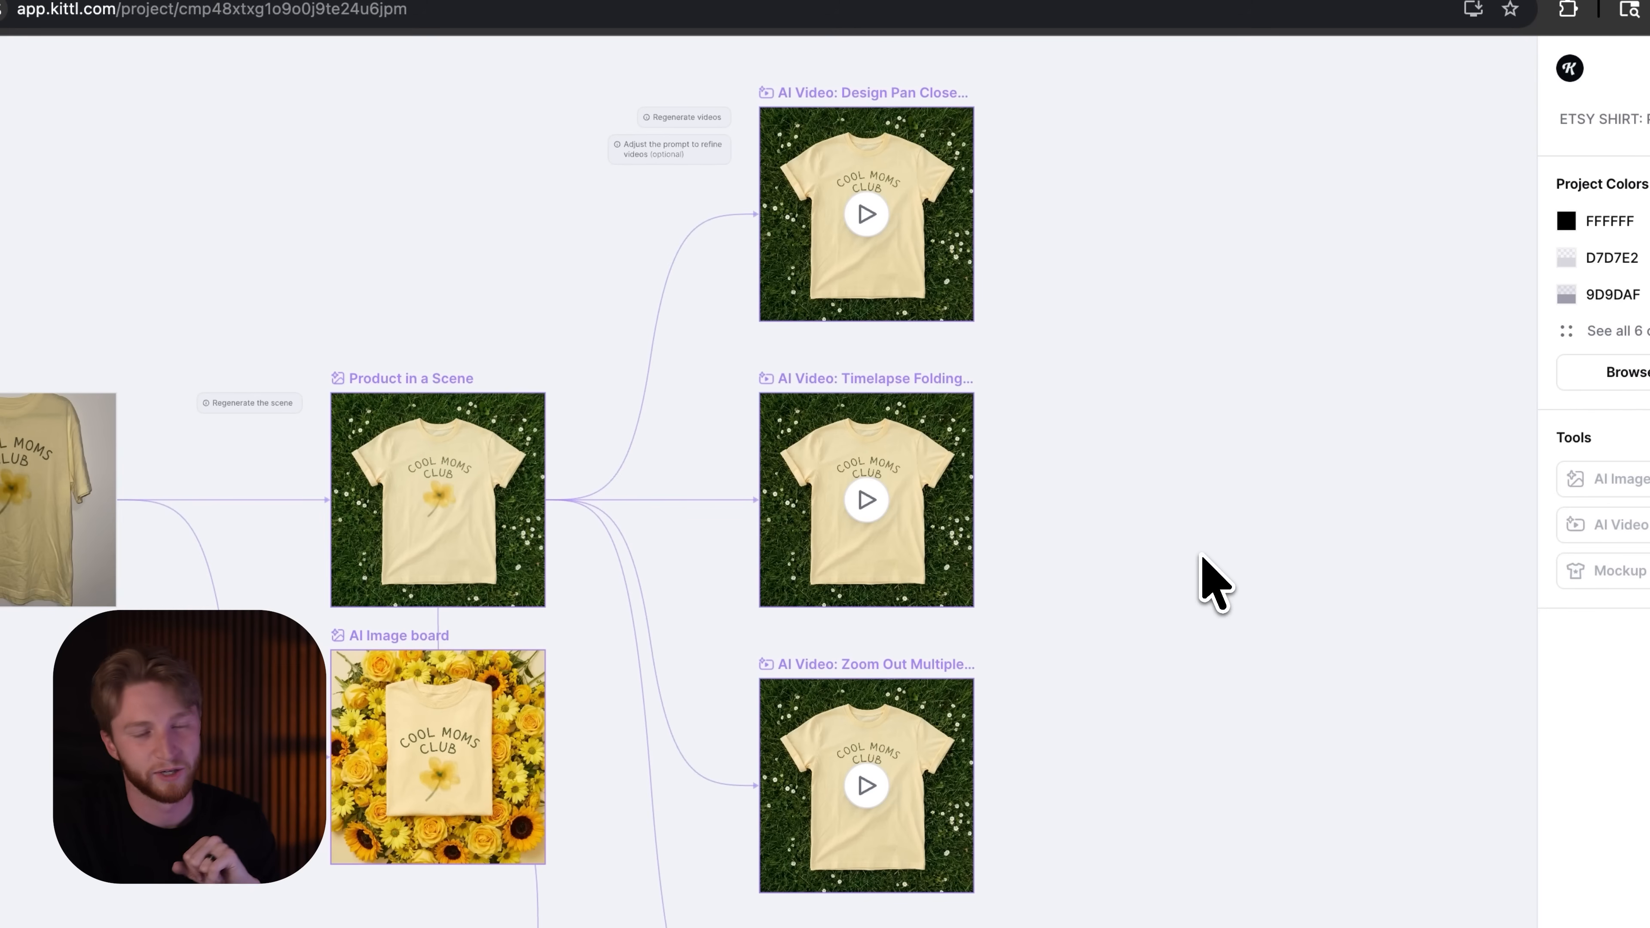
Step: Play the Design Pan Close-Up, Timelapse Folding, Zoom Out Multiple Products and hand-pull videos to review them
{"action": "left_click", "coordinate": [891, 247]}
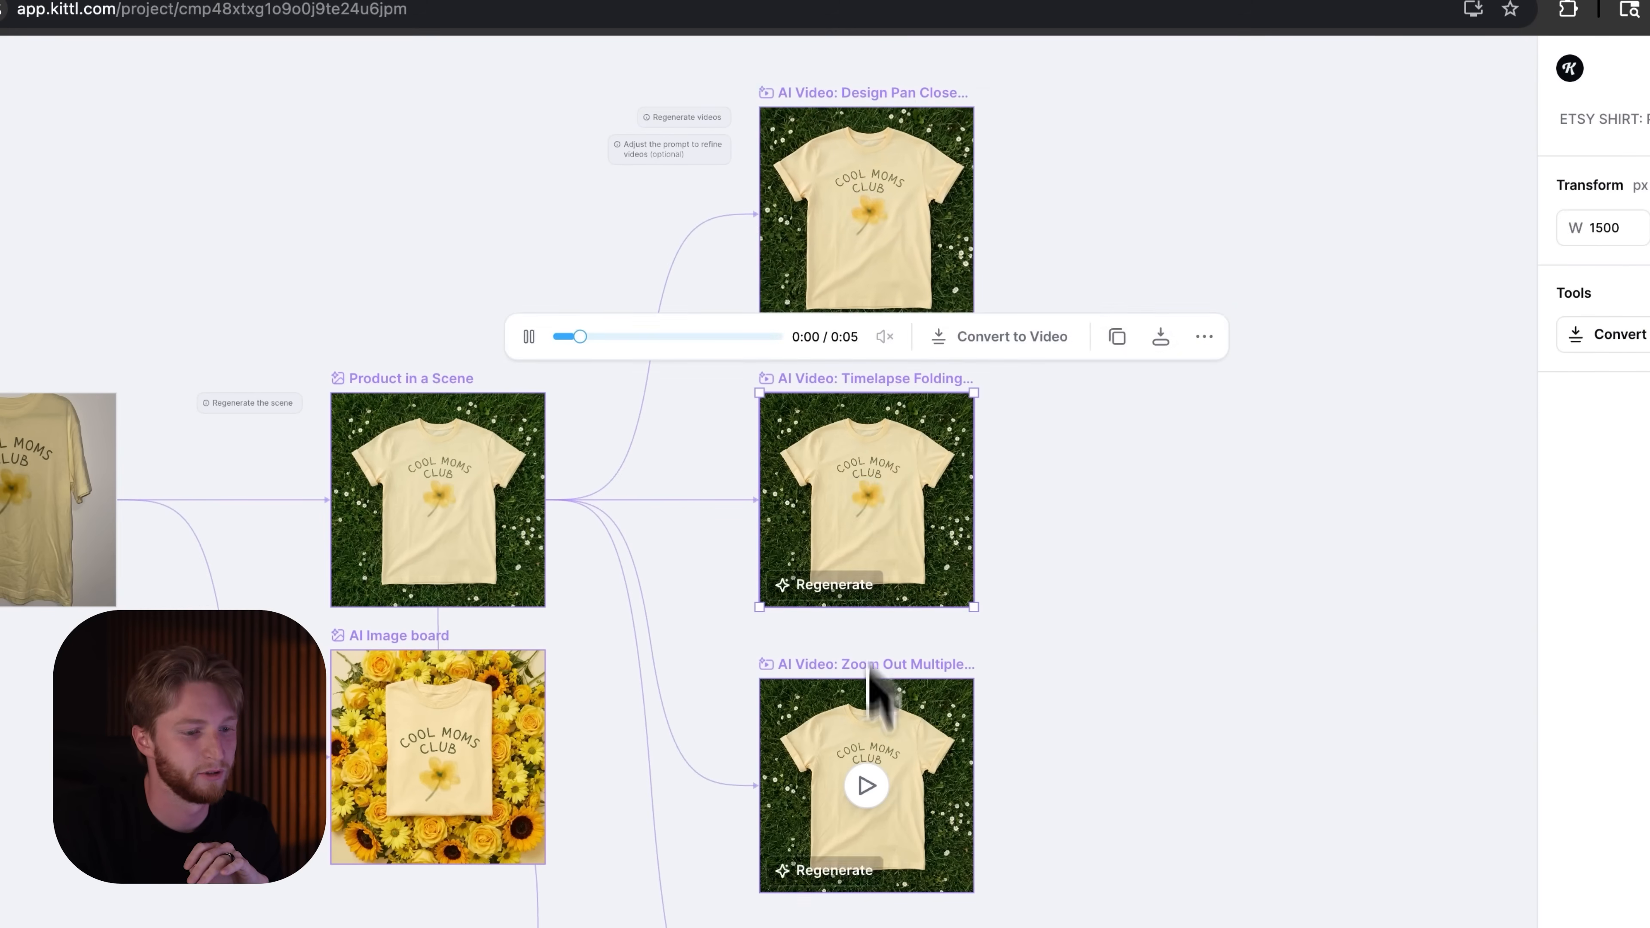
{"action": "left_click", "coordinate": [866, 786]}
{"action": "left_click", "coordinate": [1124, 764]}
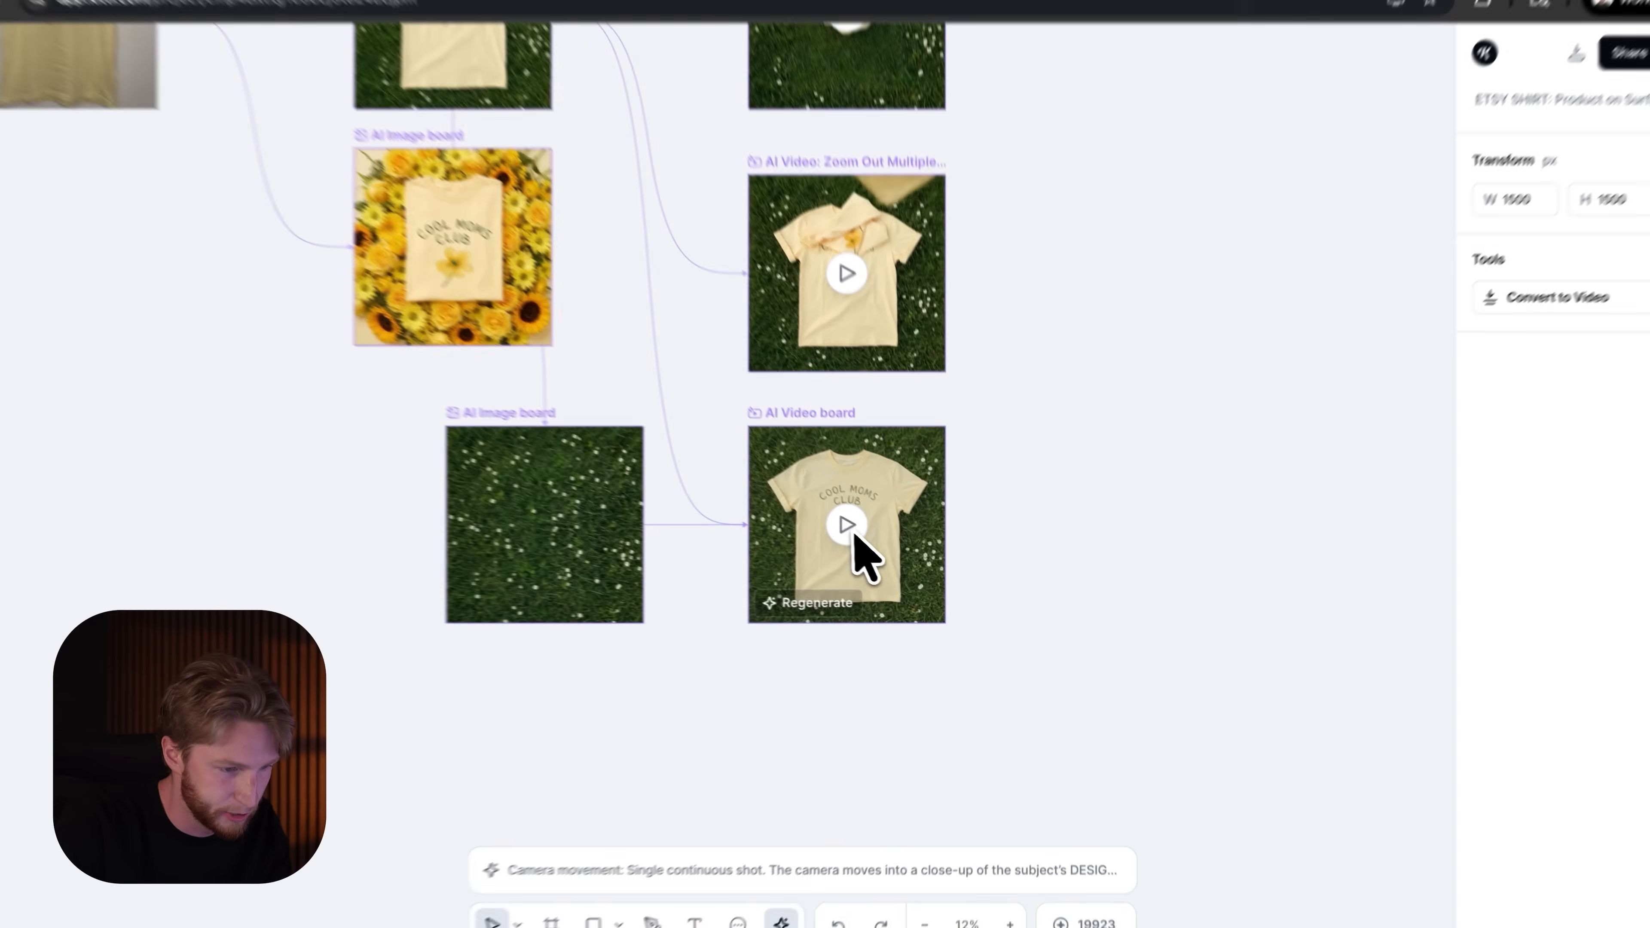
{"action": "left_click", "coordinate": [865, 538]}
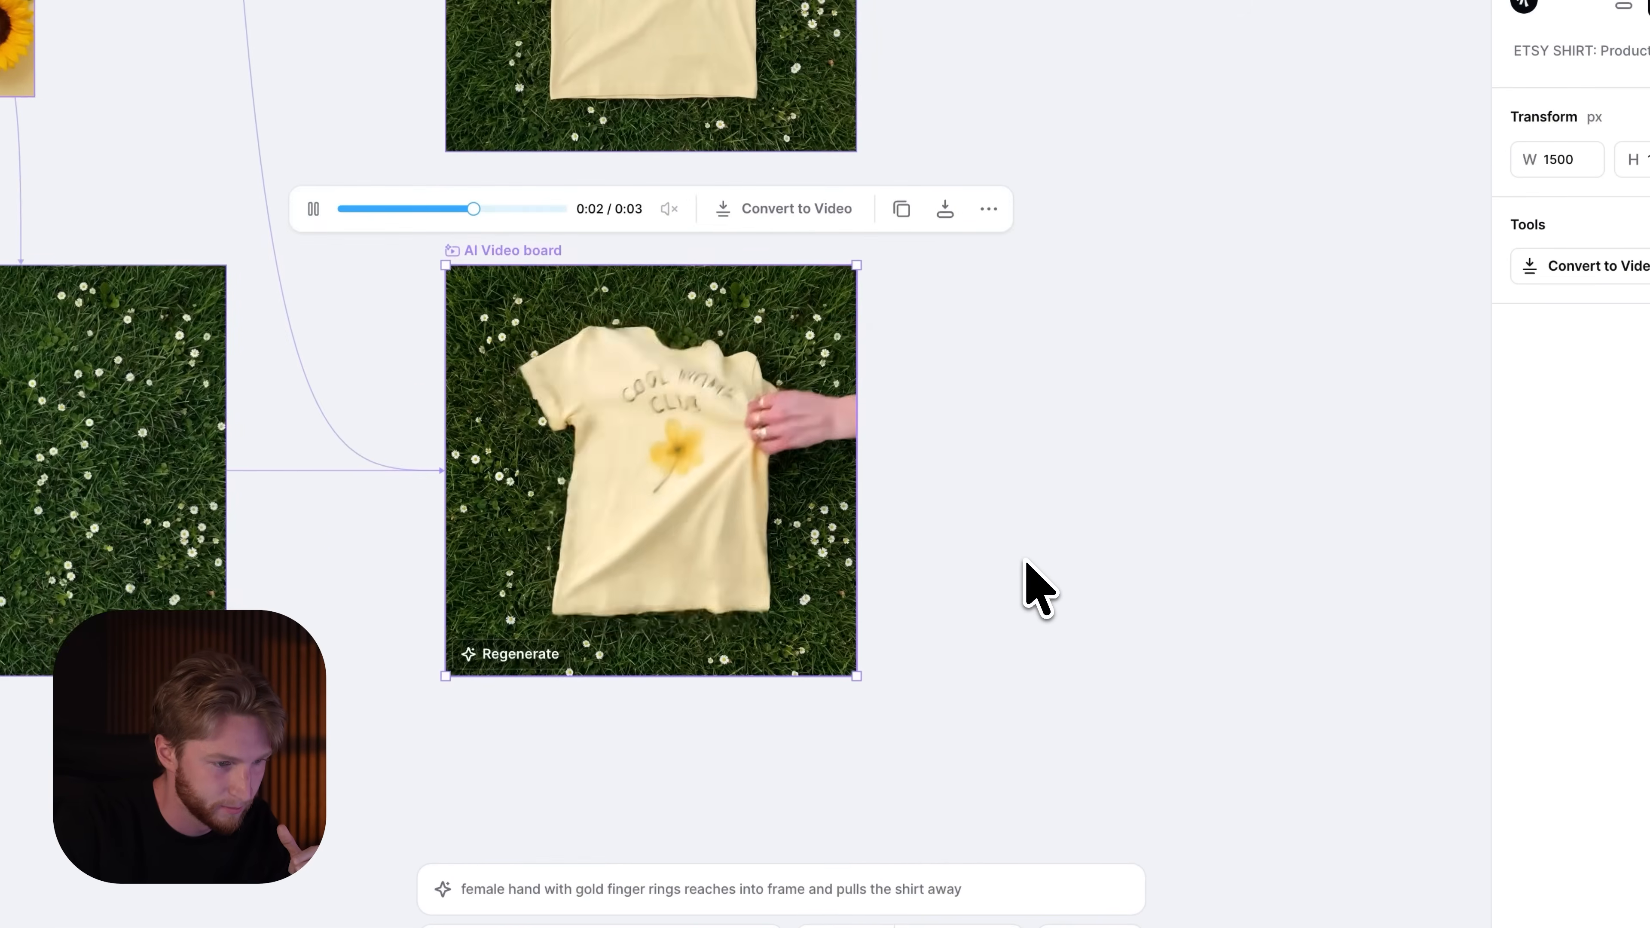